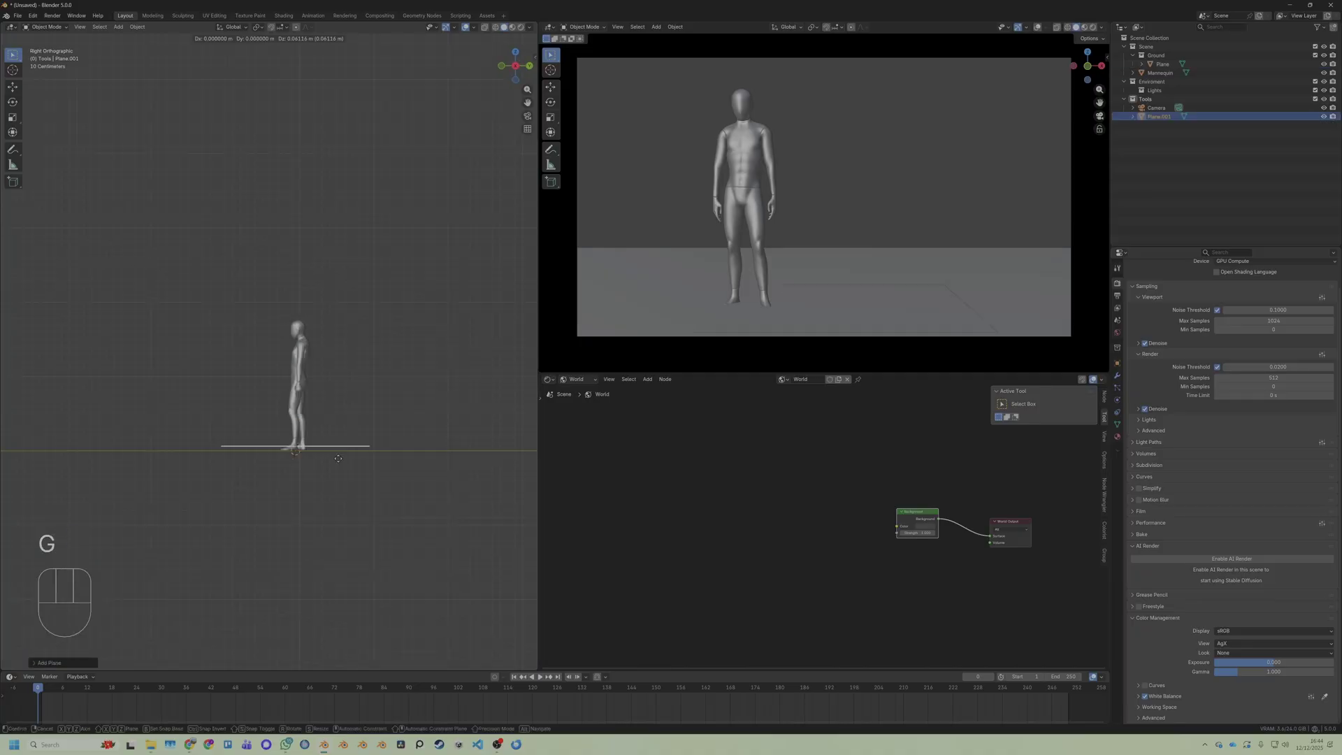
Rotate the newly added plane 90 degrees so it stands upright beside the mannequin
key("r")
key("KP_9")
key("KP_0")
key("Return")
Scale the upright plane's mesh along X and along Z to form a portrait board
key("Tab")
key("s")
key("x")
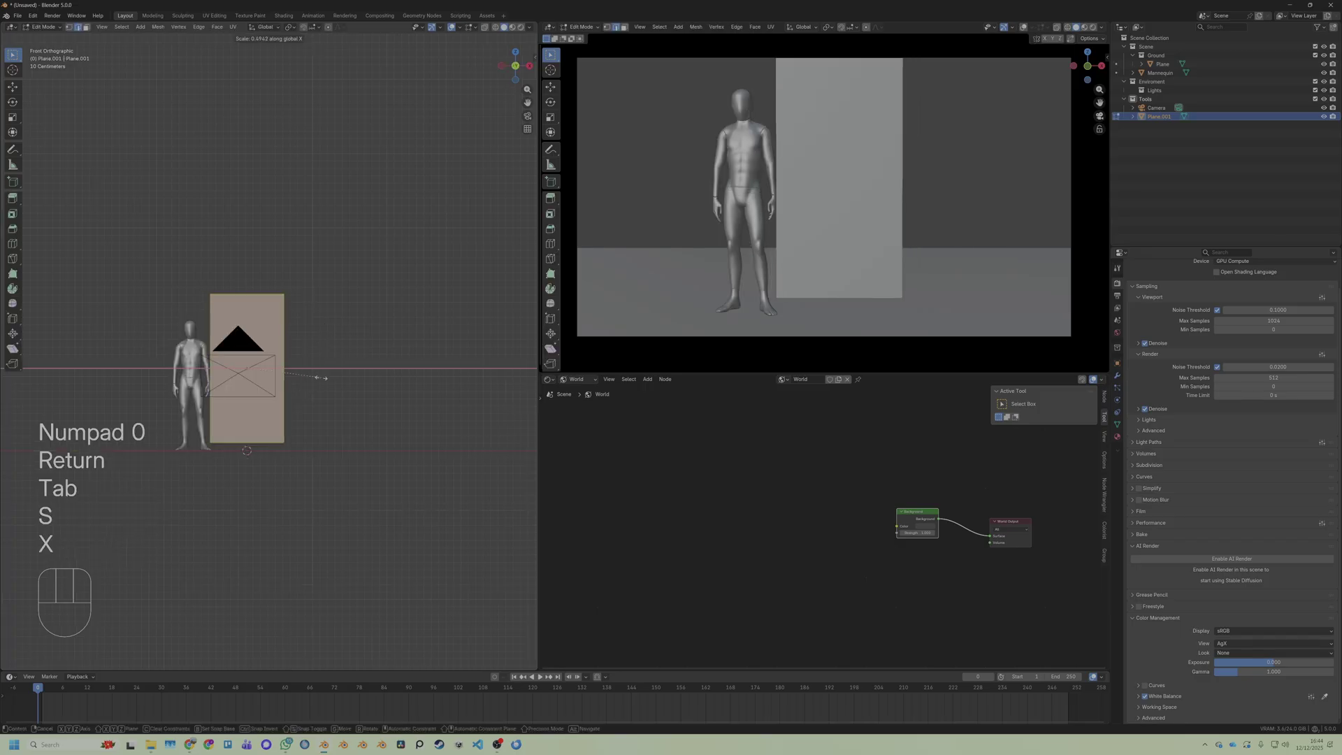
key("s")
key("z")
left_click(338, 385)
Name the board's material PinBoard and connect the cork board photo's Color output to the shader's Base Color
type("i")
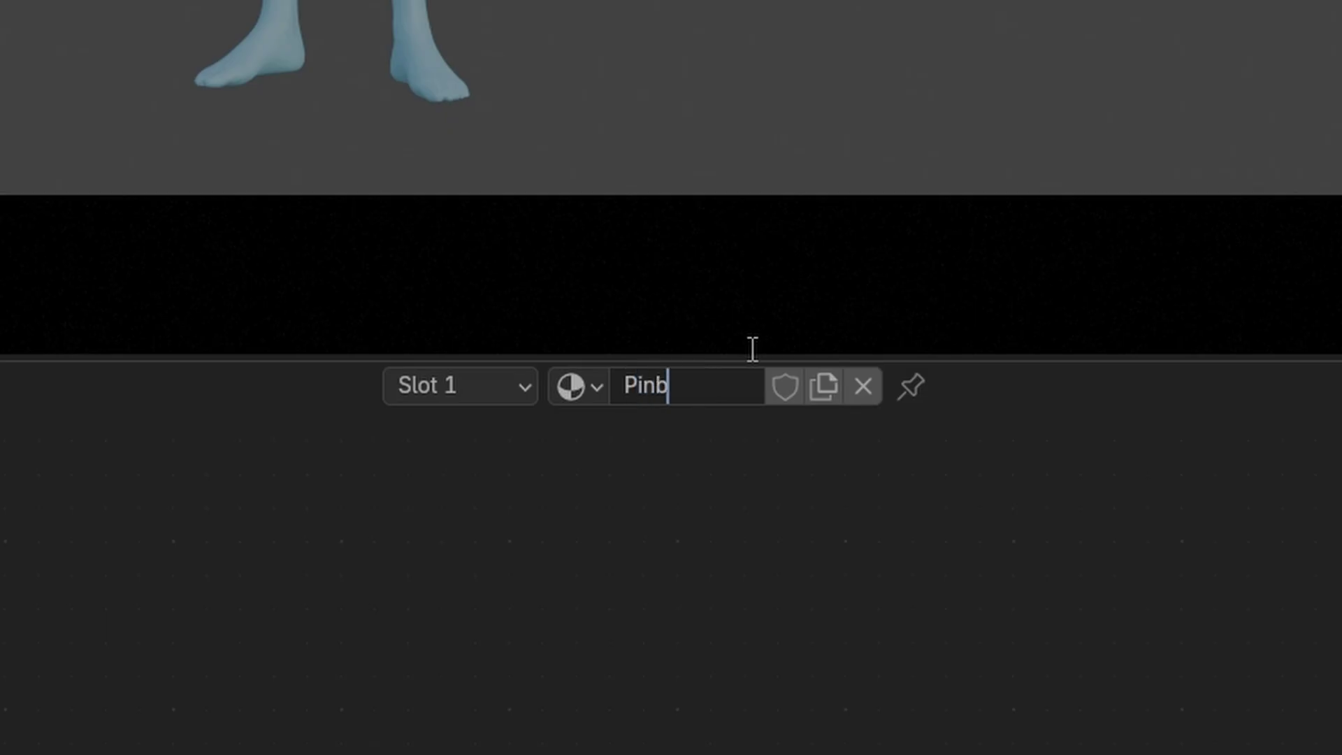
type("nBoard")
key("Return")
left_click_drag(829, 234, 766, 497)
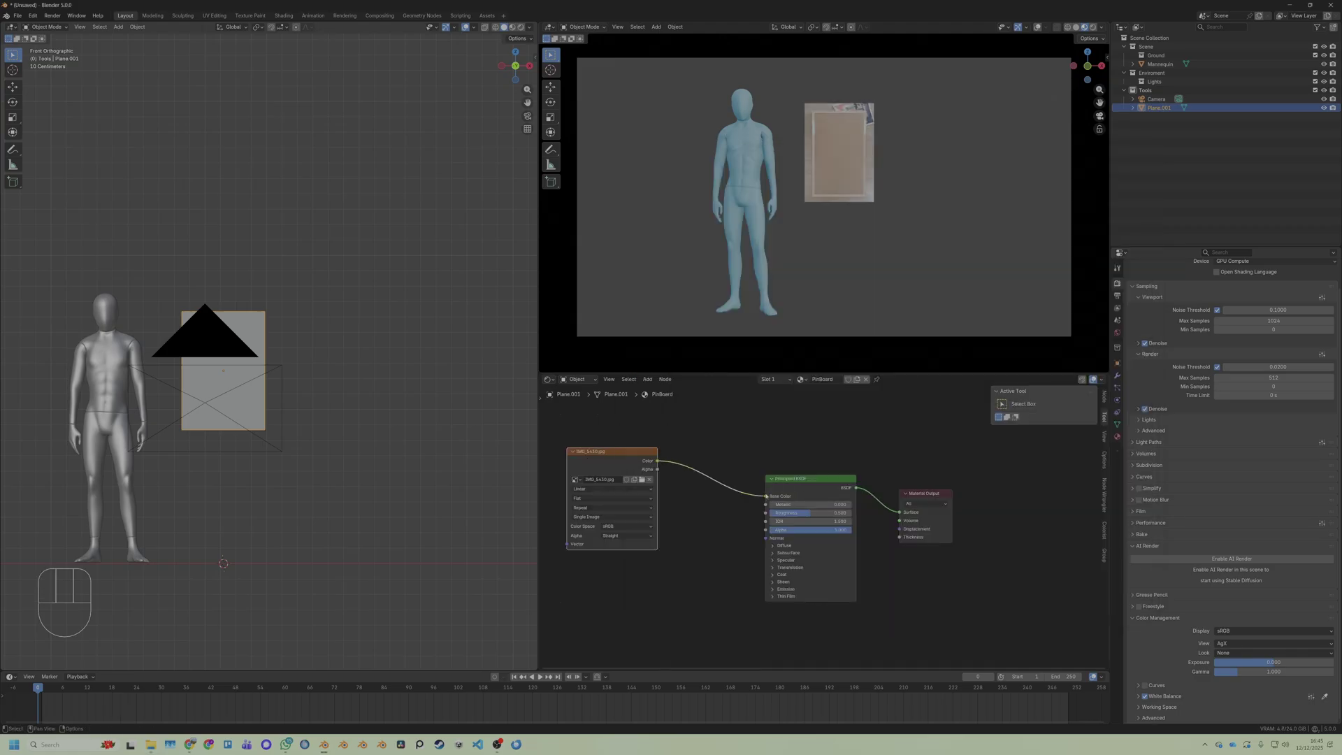
Scale down the board's UVs so they fit inside the cork area of the photo, within the wooden frame
scroll(841, 179, "up", 5)
middle_click_drag(841, 179, 824, 315, "shift")
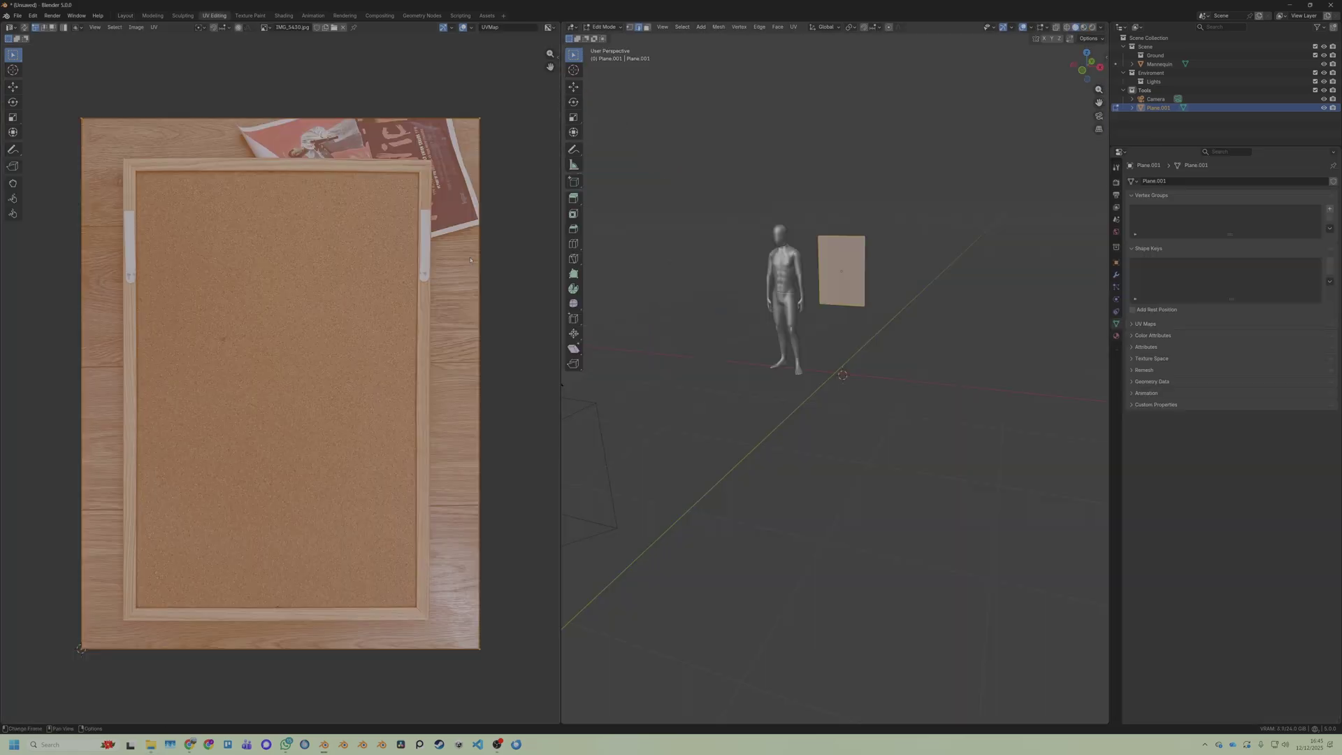
key("s")
left_click(443, 240)
key("s")
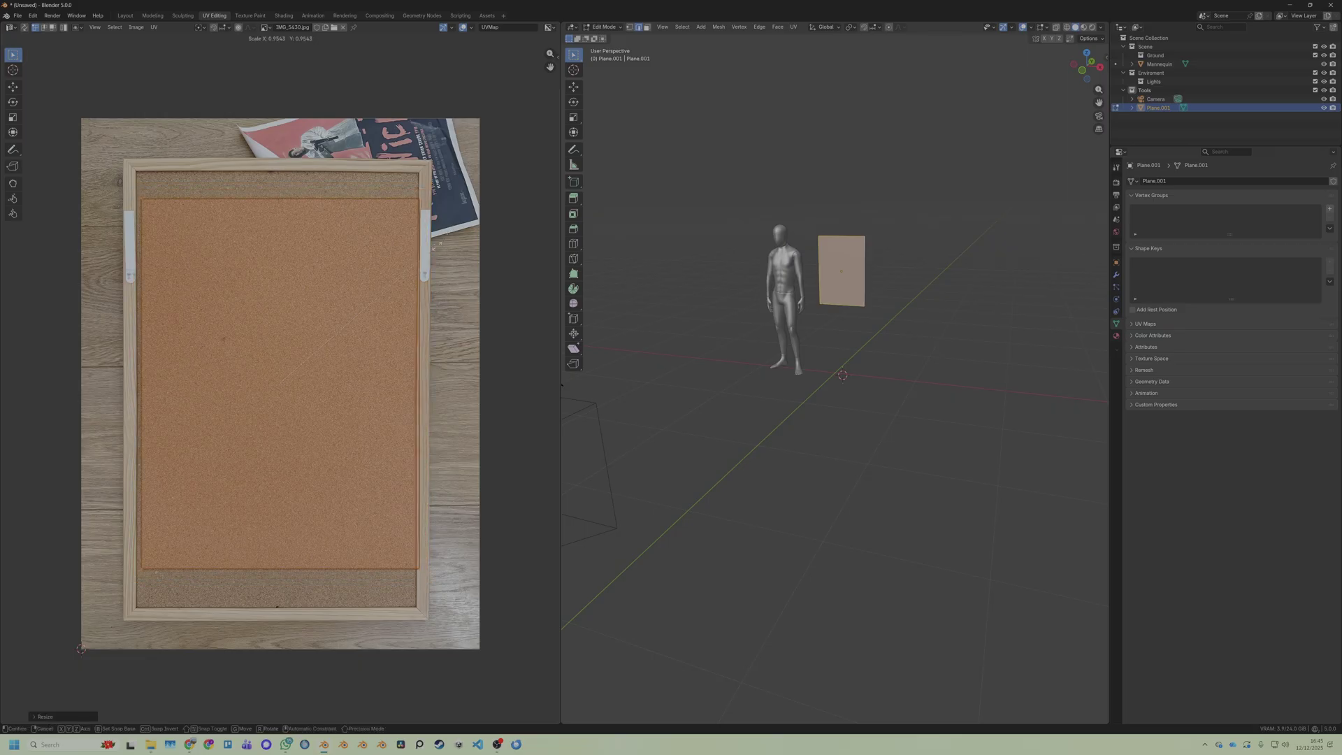
left_click(433, 250)
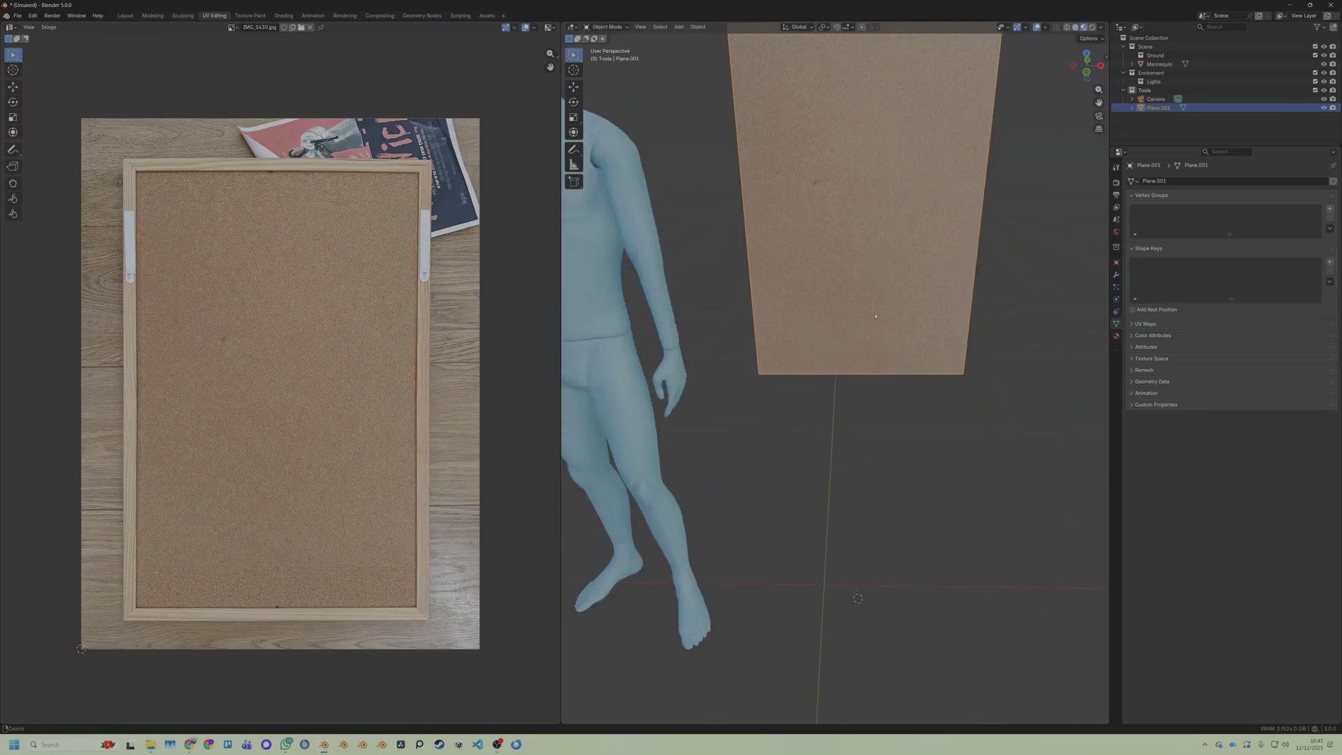
Add a Bump node to the PinBoard material, feeding the photo's Color into Height and its output into the shader's Normal
middle_click_drag(853, 299, 855, 362, "shift")
middle_click_drag(854, 362, 872, 362)
scroll(872, 362, "up", 3)
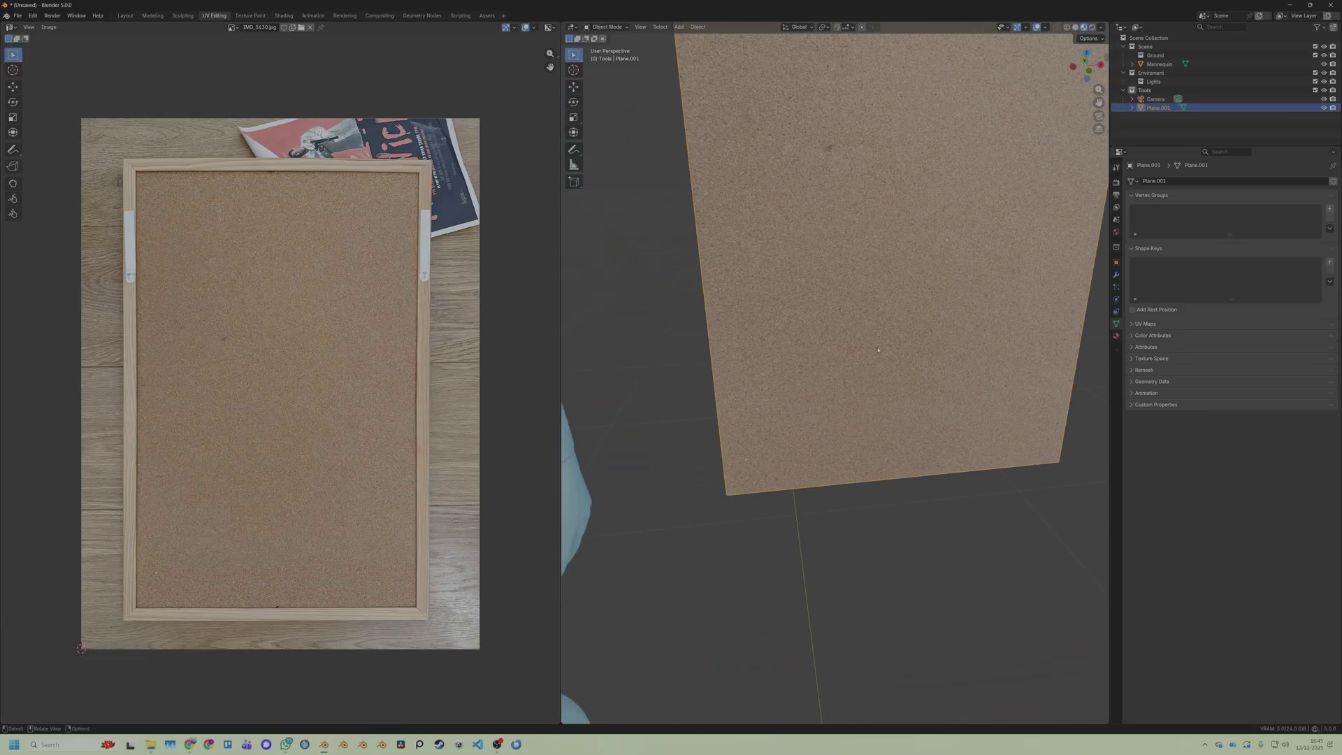
middle_click_drag(736, 535, 749, 536)
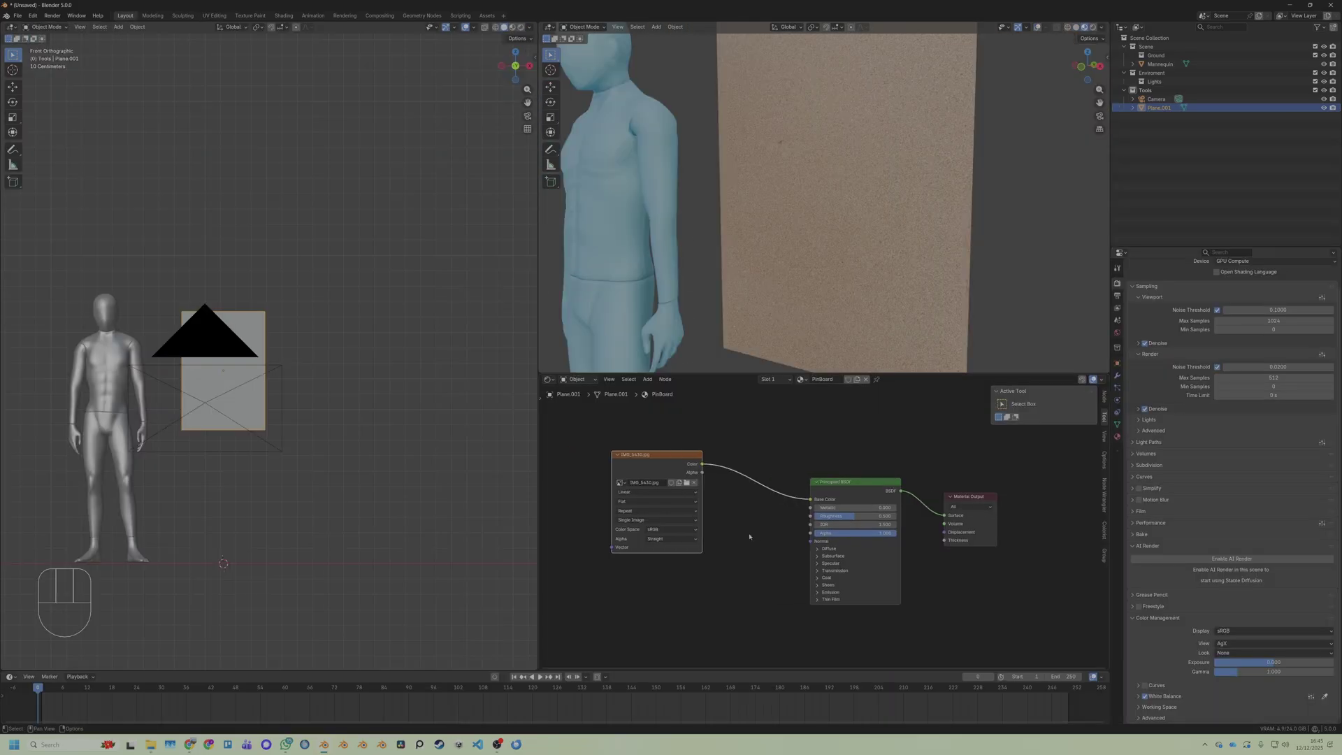
left_click_drag(665, 454, 693, 573)
key("shift+a")
type("bump")
key("Return")
left_click(736, 534)
left_click_drag(781, 536, 746, 555)
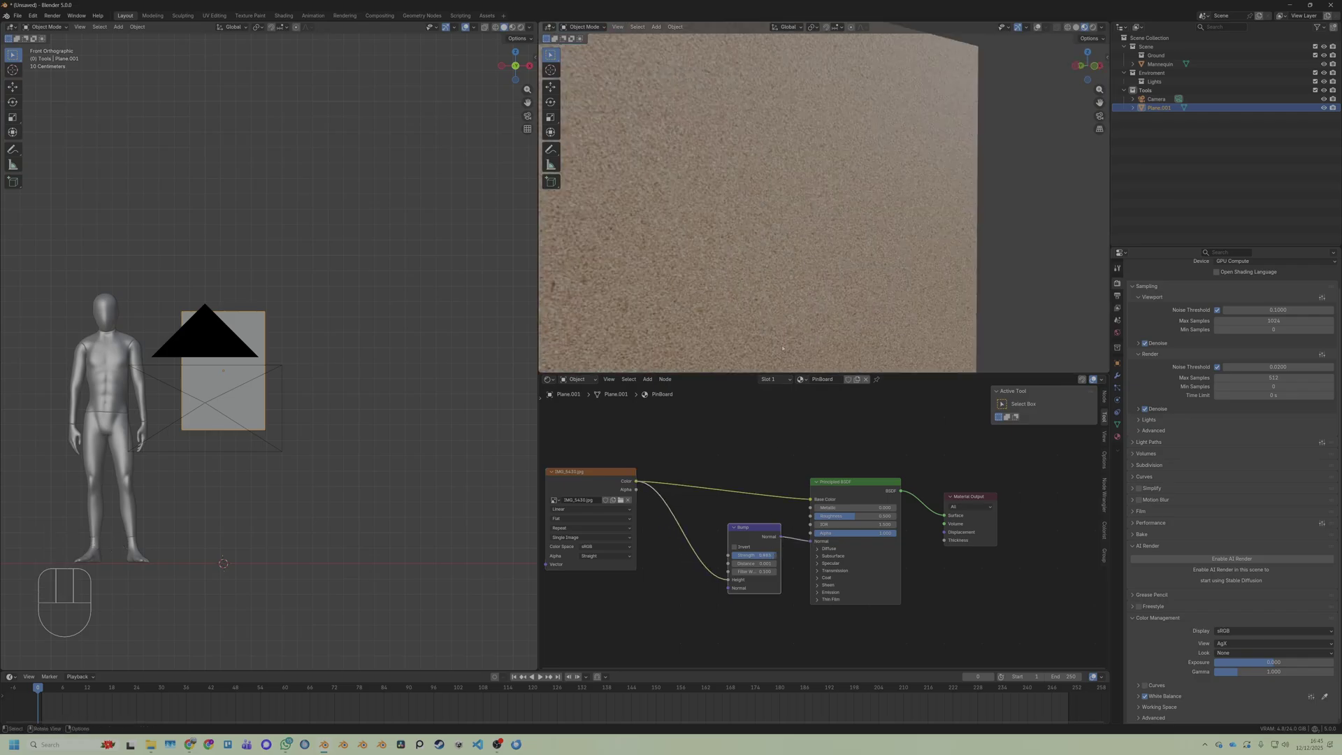
Add a second plane for a paper sheet and rotate it 90 degrees to stand upright against the board
key("shift+a")
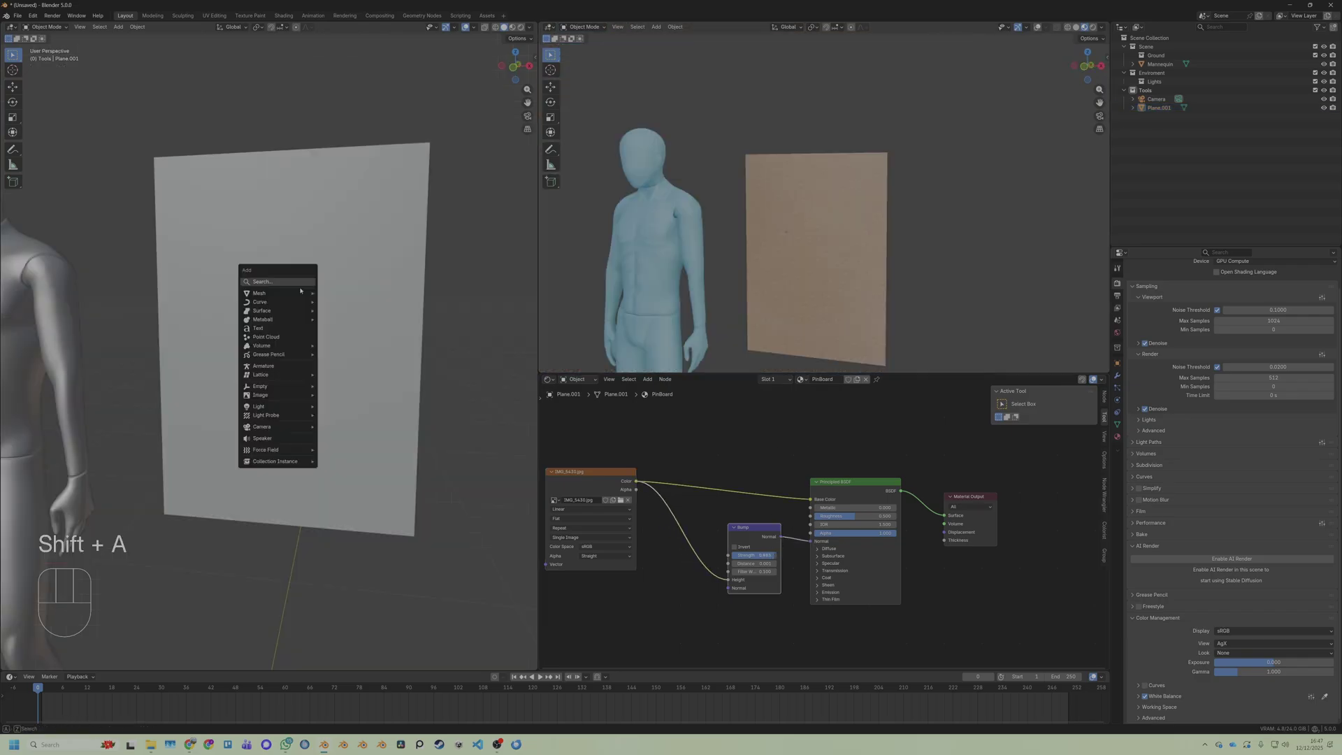
mouse_move(273, 293)
left_click(371, 296)
mouse_move(399, 302)
middle_mouse_down("alt")
mouse_move(371, 317)
mouse_move(391, 300)
middle_mouse_up("alt")
scroll(374, 314, "down", 2)
key("r")
key("KP_9")
key("KP_0")
key("Return")
scroll(392, 298, "down", 2)
Scale the second plane's mesh down and narrow it along X into a small portrait paper sheet
key("Tab")
key("s")
left_click(388, 295)
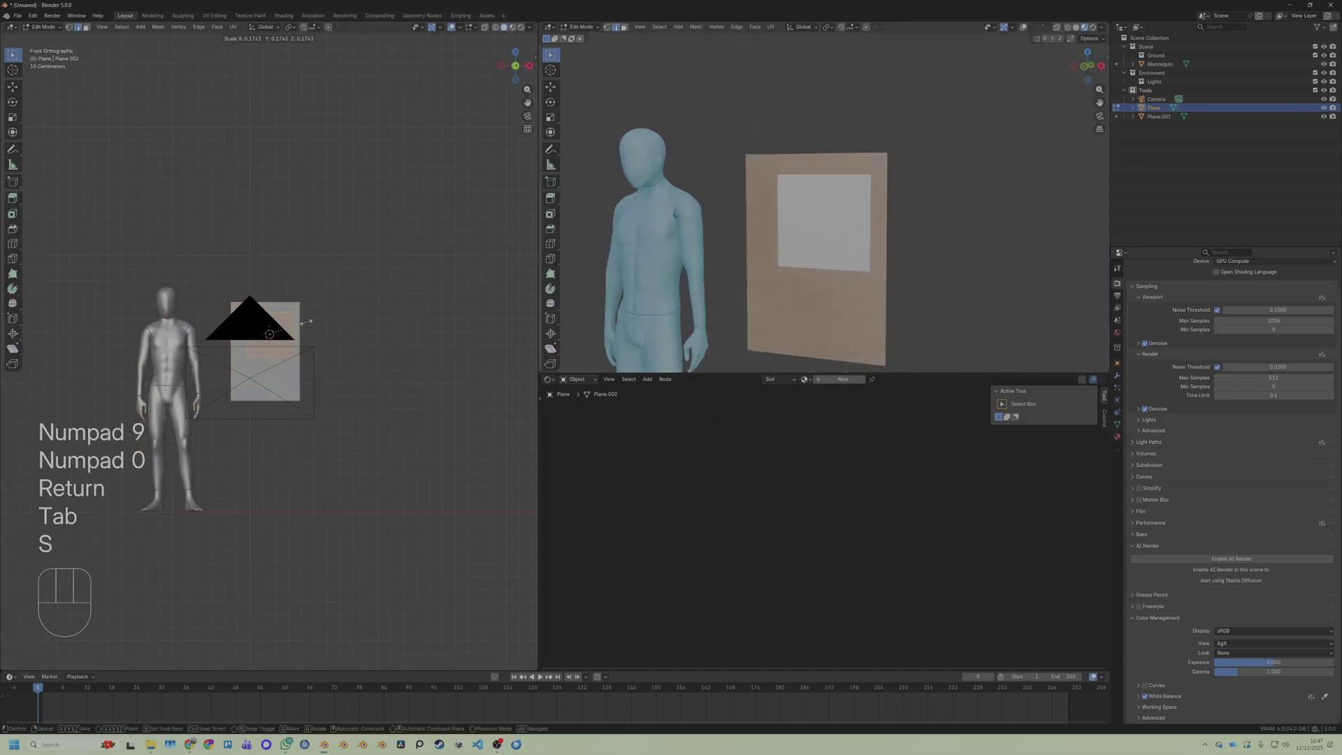
scroll(384, 297, "up", 3)
key("s")
key("x")
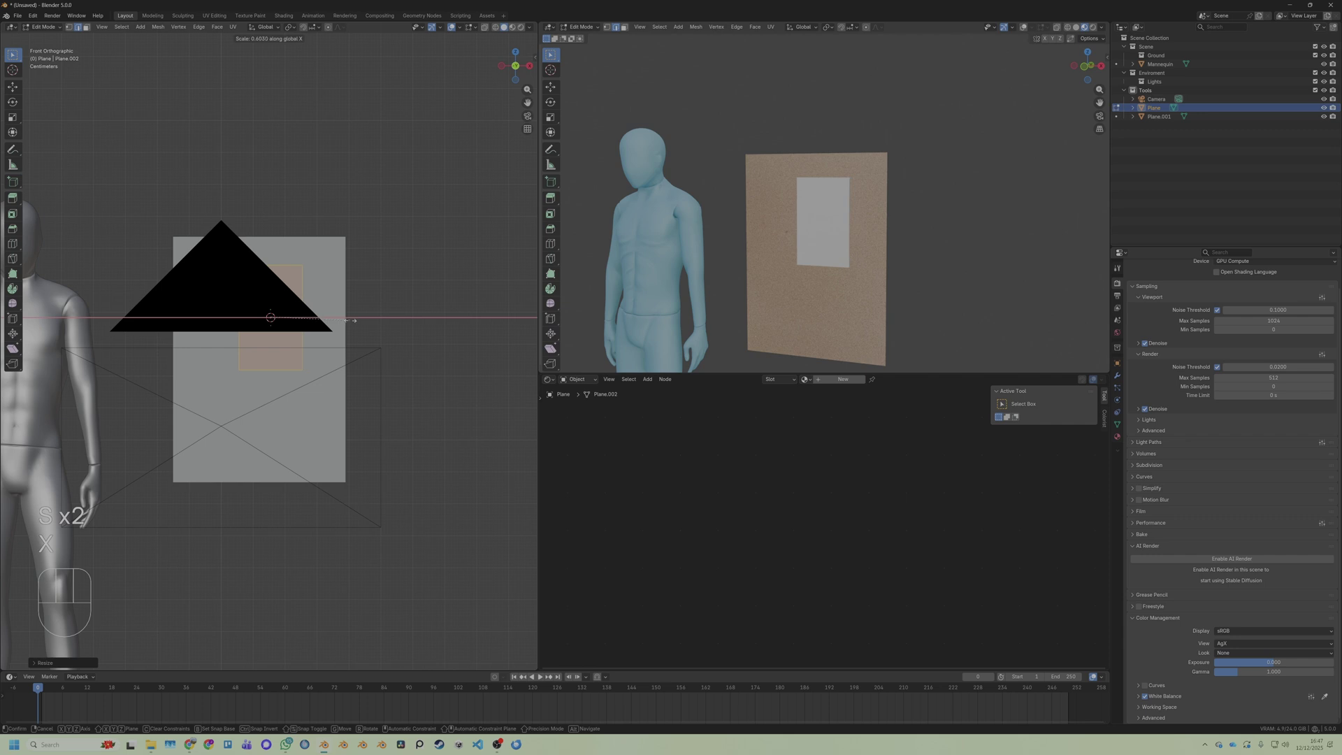
middle_click_drag(363, 320, 312, 318, "alt")
key("s")
left_click(344, 298)
key("Tab")
Enlarge the pin board and rotate it 90 degrees into landscape orientation
left_click(339, 314)
type("s")
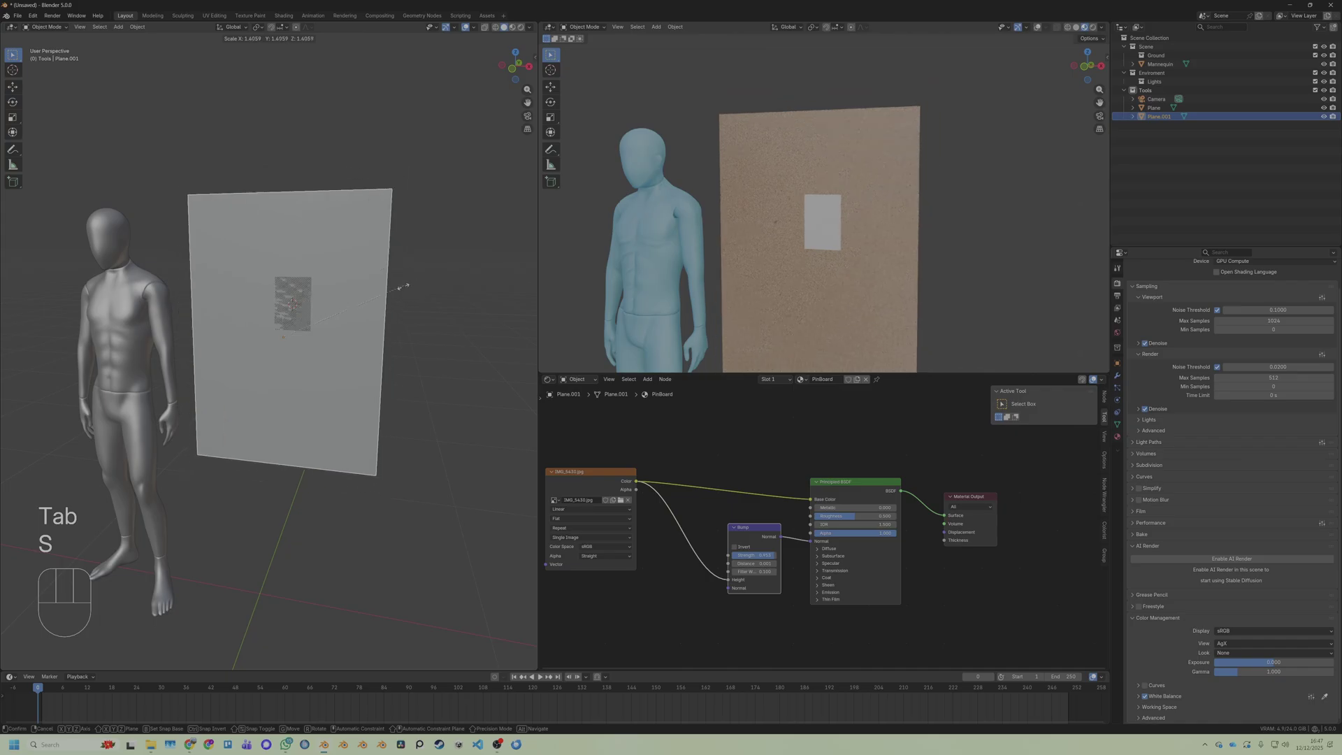
type("r90")
key("Return")
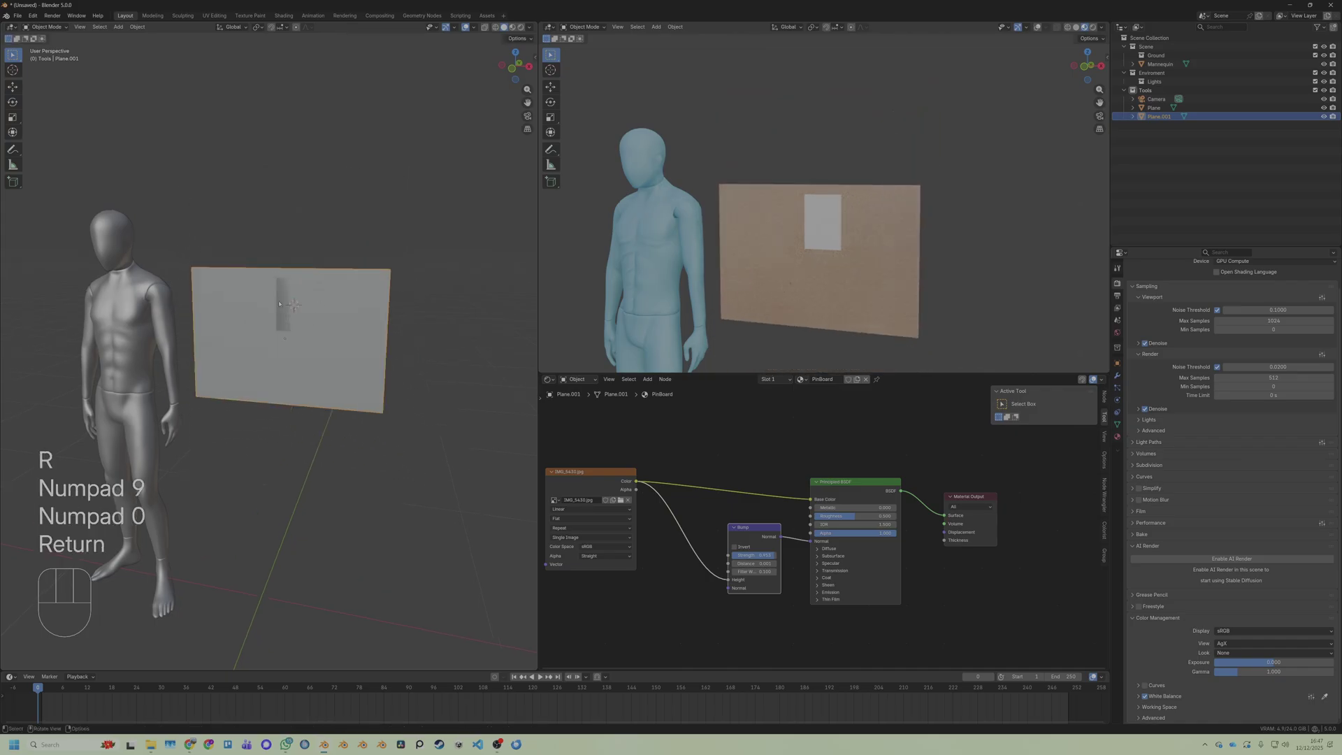
Move the paper sheet to the pin board's upper-left area and scale its mesh along Z
left_click(279, 304)
key("g")
left_click(276, 303)
middle_click_drag(276, 304, 347, 308)
scroll(283, 307, "up", 5)
scroll(342, 312, "down", 3)
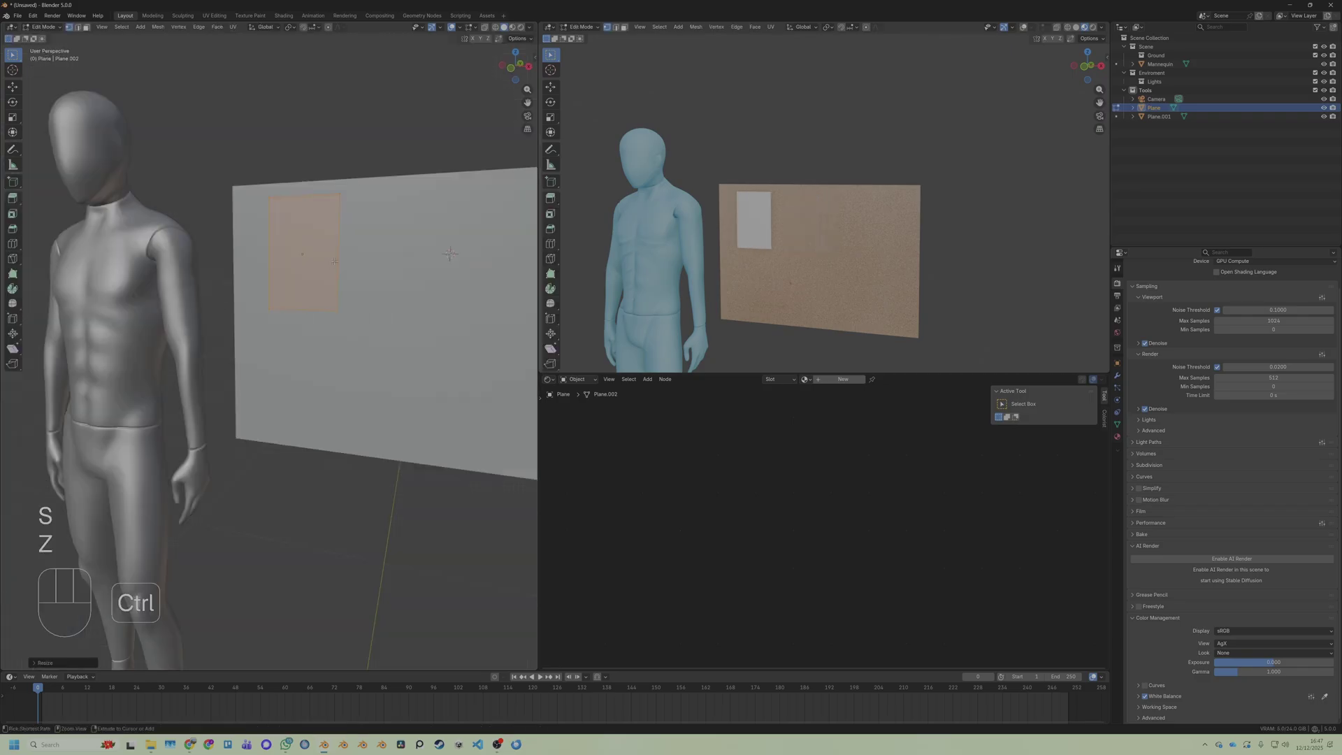
Try a horizontal loop cut across the middle of the paper sheet
key("ctrl+r")
left_click(334, 263)
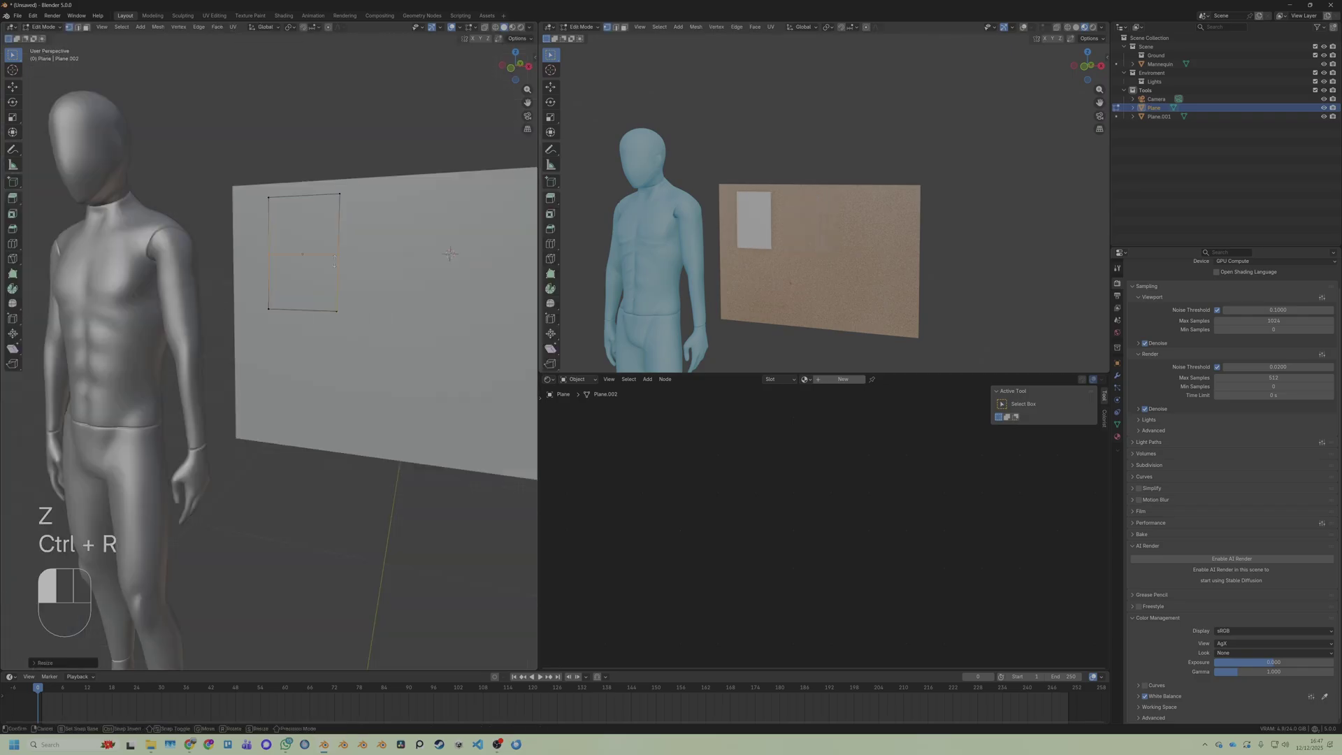
left_click(334, 262)
Subdivide the paper sheet's face repeatedly into an even grid
left_click(86, 28)
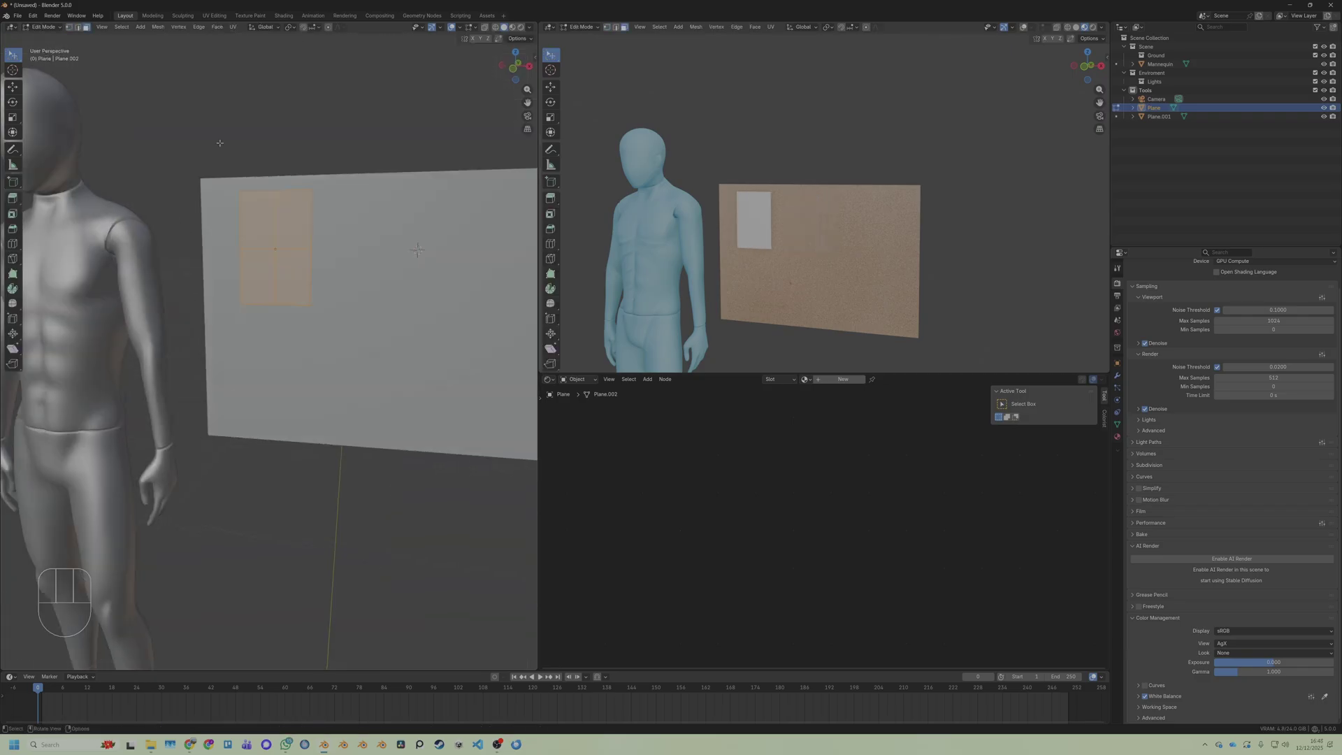
right_click(278, 238)
left_click(278, 236)
right_click(278, 236)
left_click(277, 234)
middle_click_drag(288, 226, 315, 222)
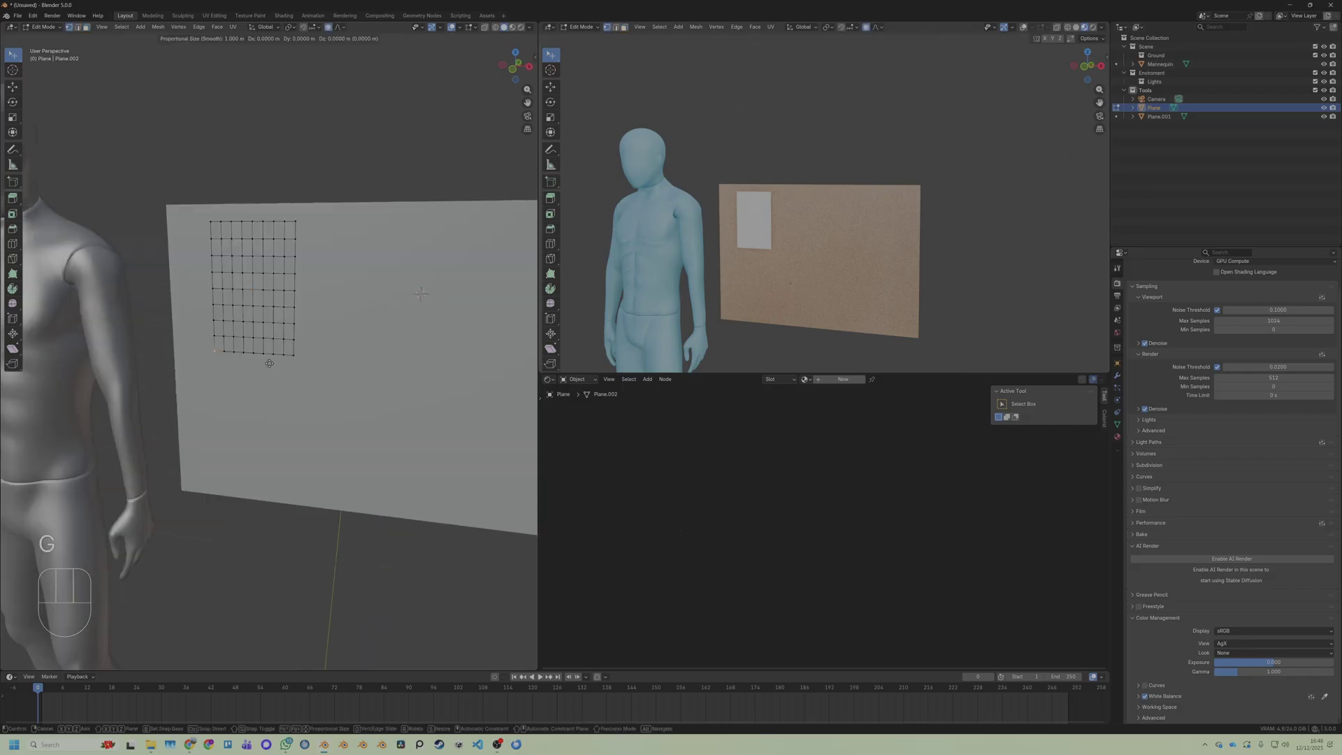
Pull the sheet's lower-left corner vertex forward along Y using proportional editing with Smooth falloff
key("g")
key("y")
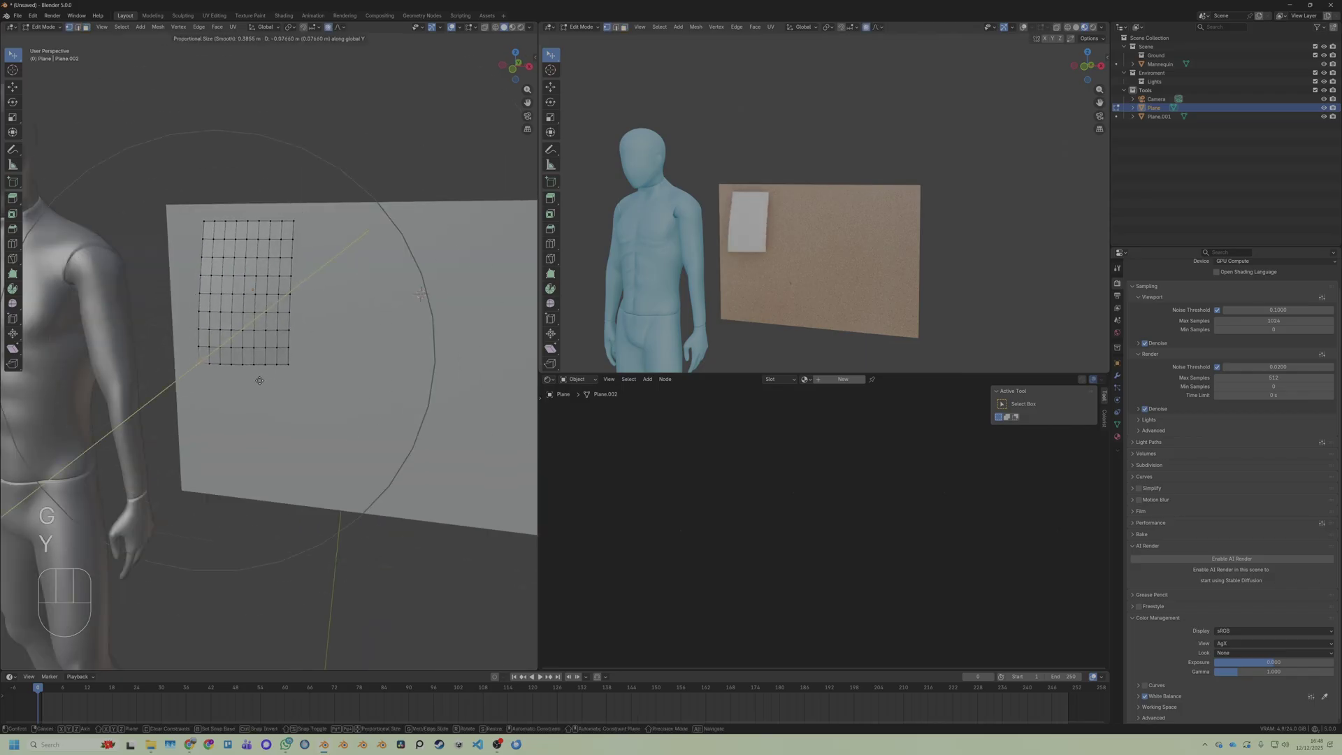
left_click(270, 371)
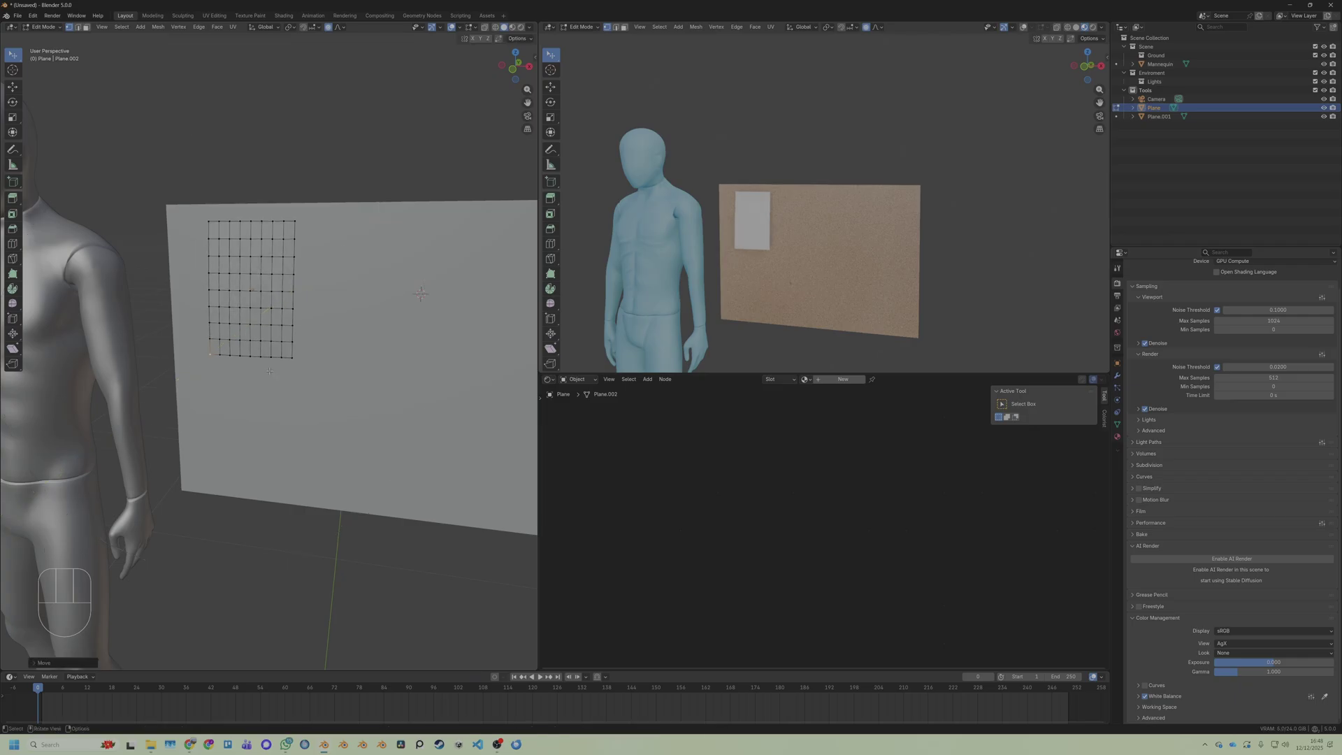
Move several more of the sheet's vertices with proportional editing to bend and curl the paper
key("g")
left_click(315, 256)
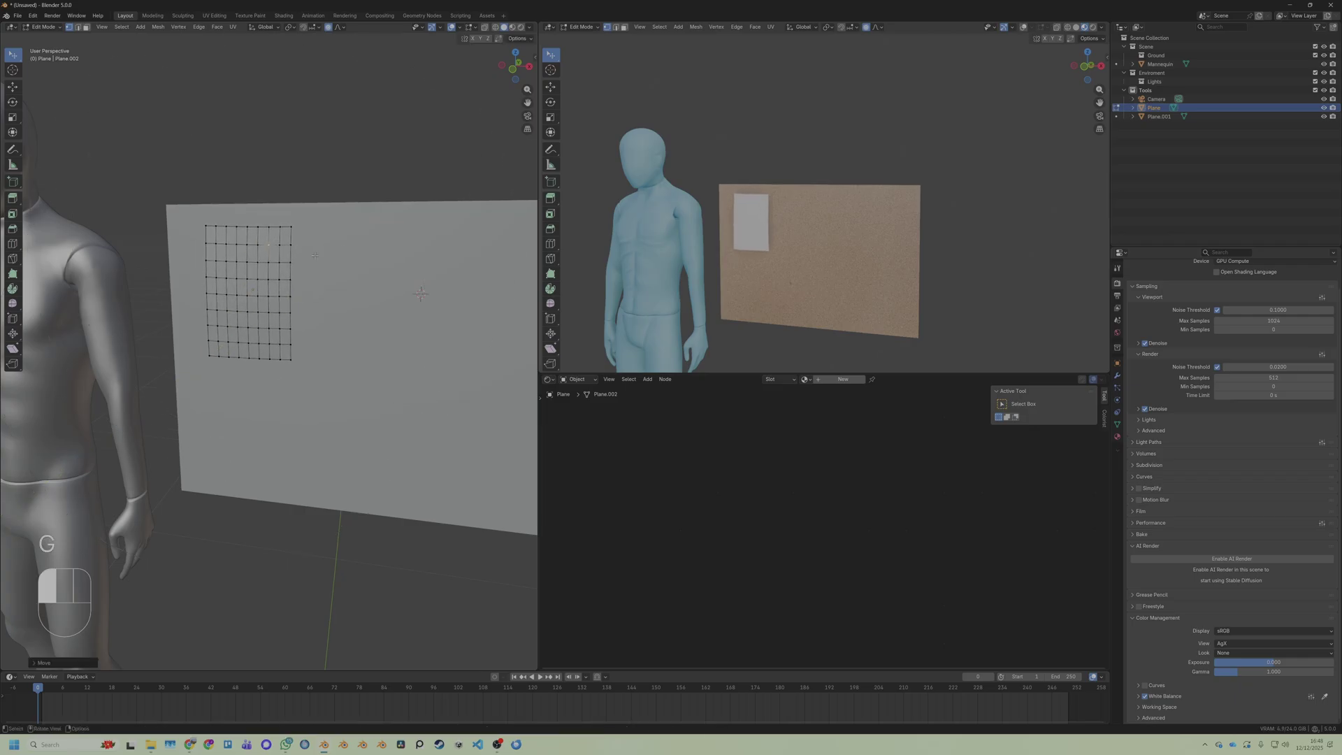
key("g")
left_click(250, 233)
left_click(291, 265)
key("g")
left_click(285, 264)
middle_click_drag(349, 281, 243, 279)
left_click(432, 311)
key("g")
left_click(433, 314)
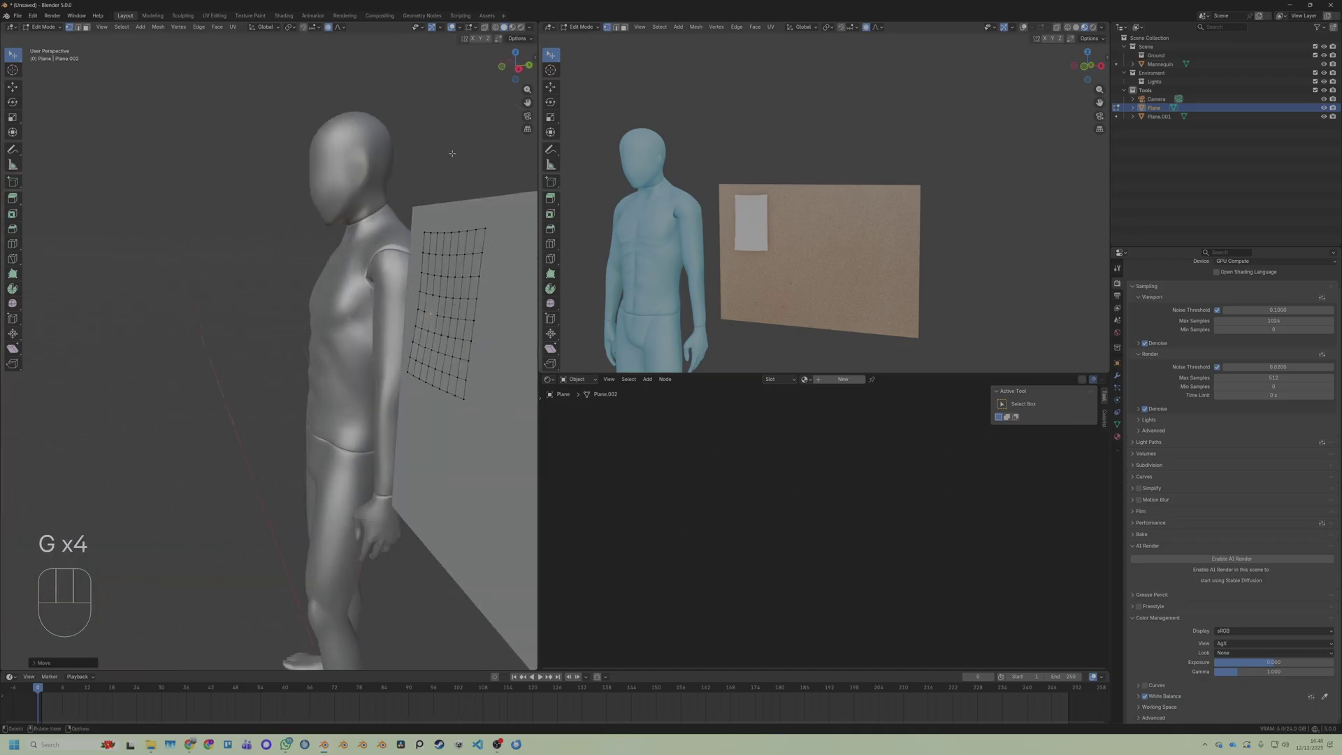
Use the Random proportional falloff and displace the sheet's vertices slightly along Y for an uneven surface
left_click(340, 28)
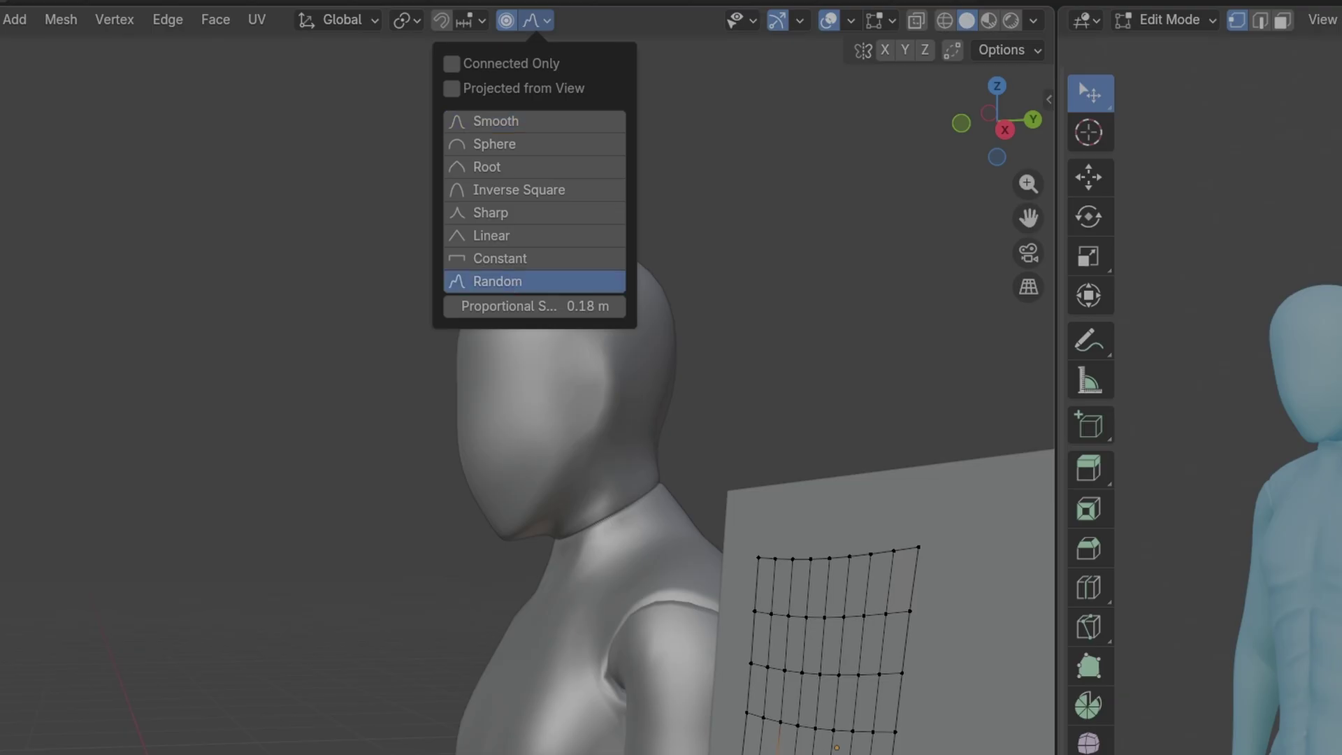
left_click(333, 126)
middle_click_drag(333, 125, 455, 321)
key("g")
key("y")
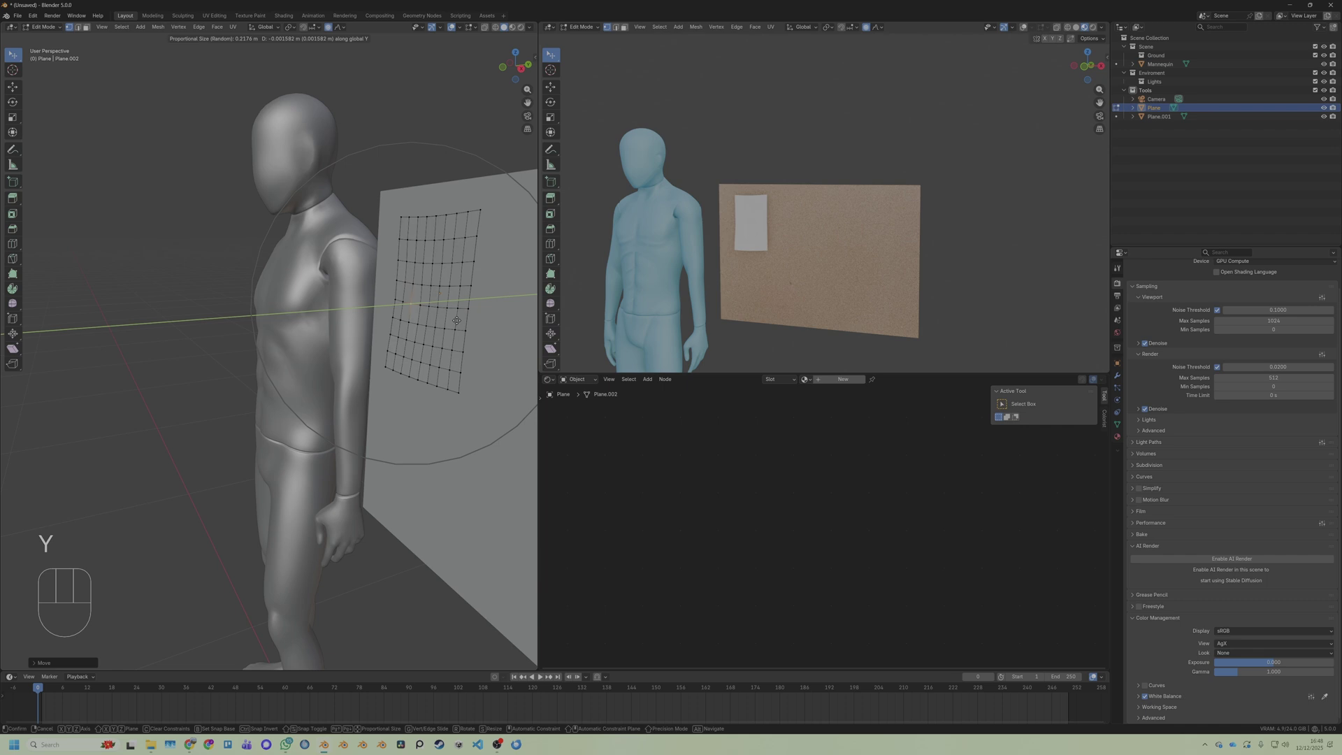
Shade the paper sheet smooth and adjust its position on the pin board
right_click(318, 305)
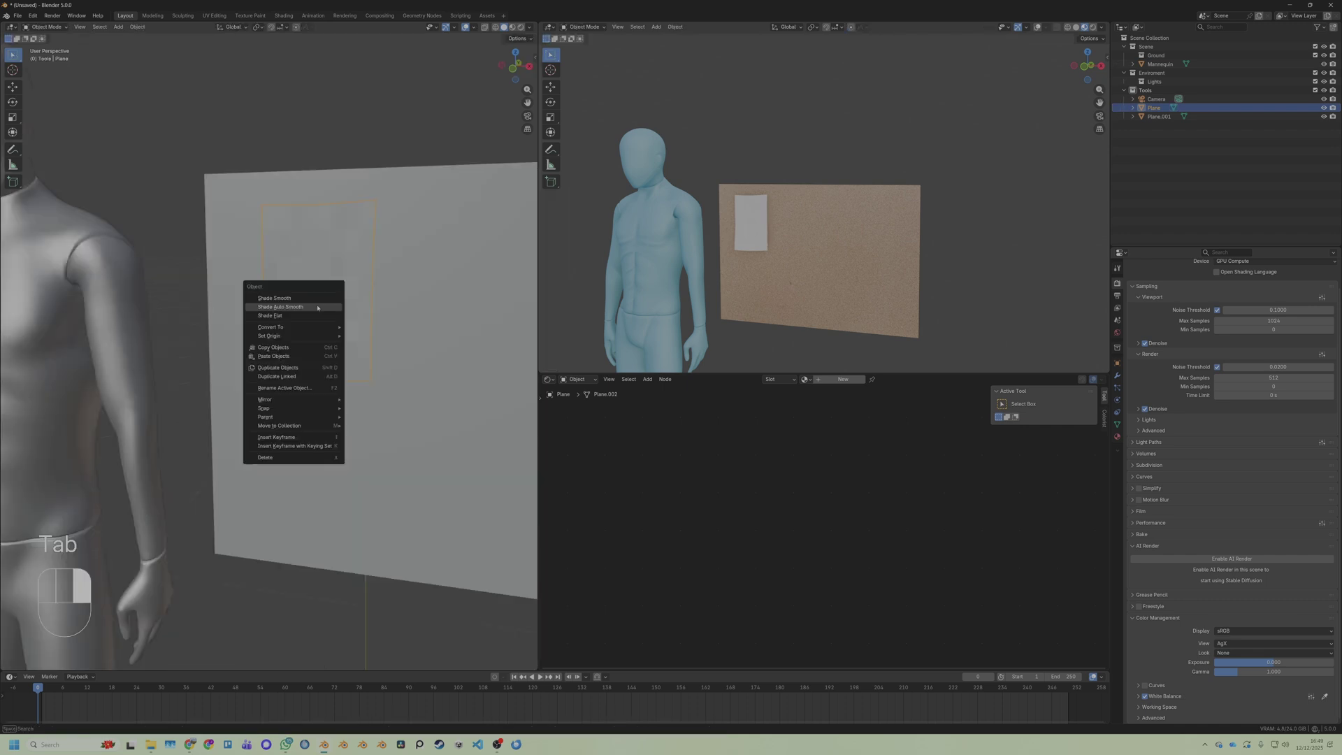
left_click(317, 299)
middle_click_drag(419, 300, 350, 350)
key("g")
left_click(300, 346)
Duplicate the whole sheet mesh to the right of the original and scale the copy down
key("Tab")
key("a")
key("shift+d")
left_click(401, 277)
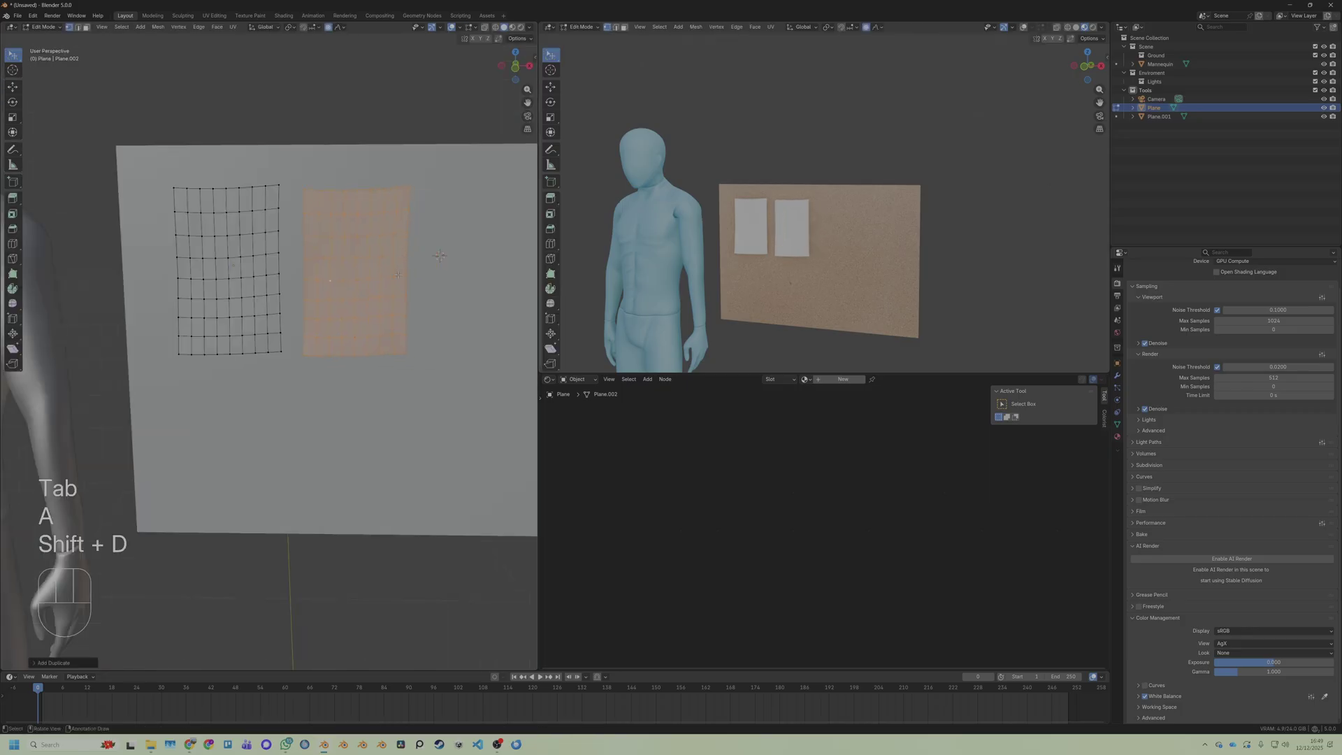
key("s")
right_click(439, 258)
key("g")
left_click(460, 280)
key("s")
middle_click_drag(460, 281, 381, 268, "shift")
left_click(410, 275)
Reposition the second sheet beside the first one near the board's upper edge
key("g")
left_click(355, 243)
mouse_move(381, 267)
middle_mouse_down()
mouse_move(332, 270)
mouse_move(405, 280)
mouse_move(338, 308)
mouse_move(365, 258)
middle_mouse_up()
key("g")
left_click(343, 269)
key("g")
left_click(339, 269)
Duplicate the sheet below and to the right of the second one and rotate the copy to a tilt
scroll(338, 308, "down", 3)
key("shift+d")
key("r")
key("r")
left_click(438, 390)
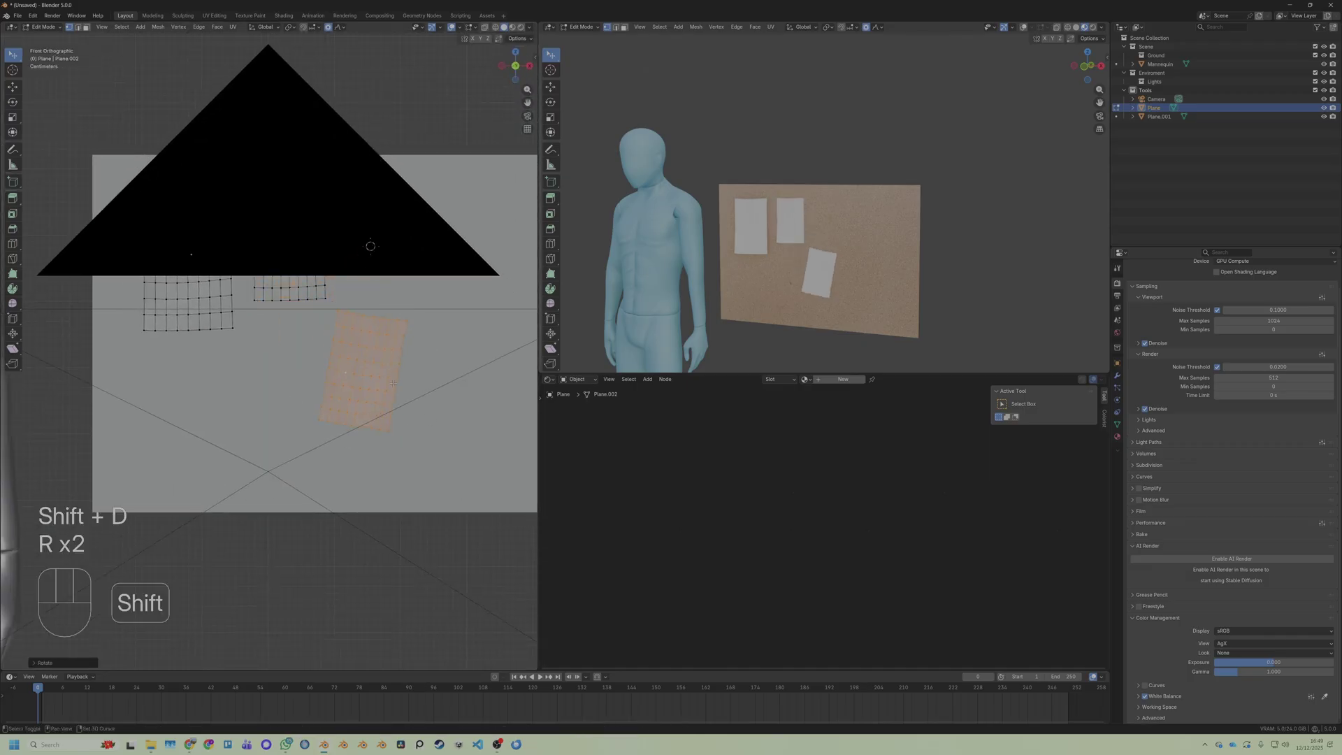
Duplicate another sheet to the board's upper-right area and rotate it slightly the opposite way
key("shift+d")
left_click(494, 294)
key("r")
middle_click_drag(498, 297, 431, 325, "shift")
Duplicate a fifth sheet to the board's lower-right corner and adjust its rotation
key("shift+d")
key("r")
left_click(507, 469)
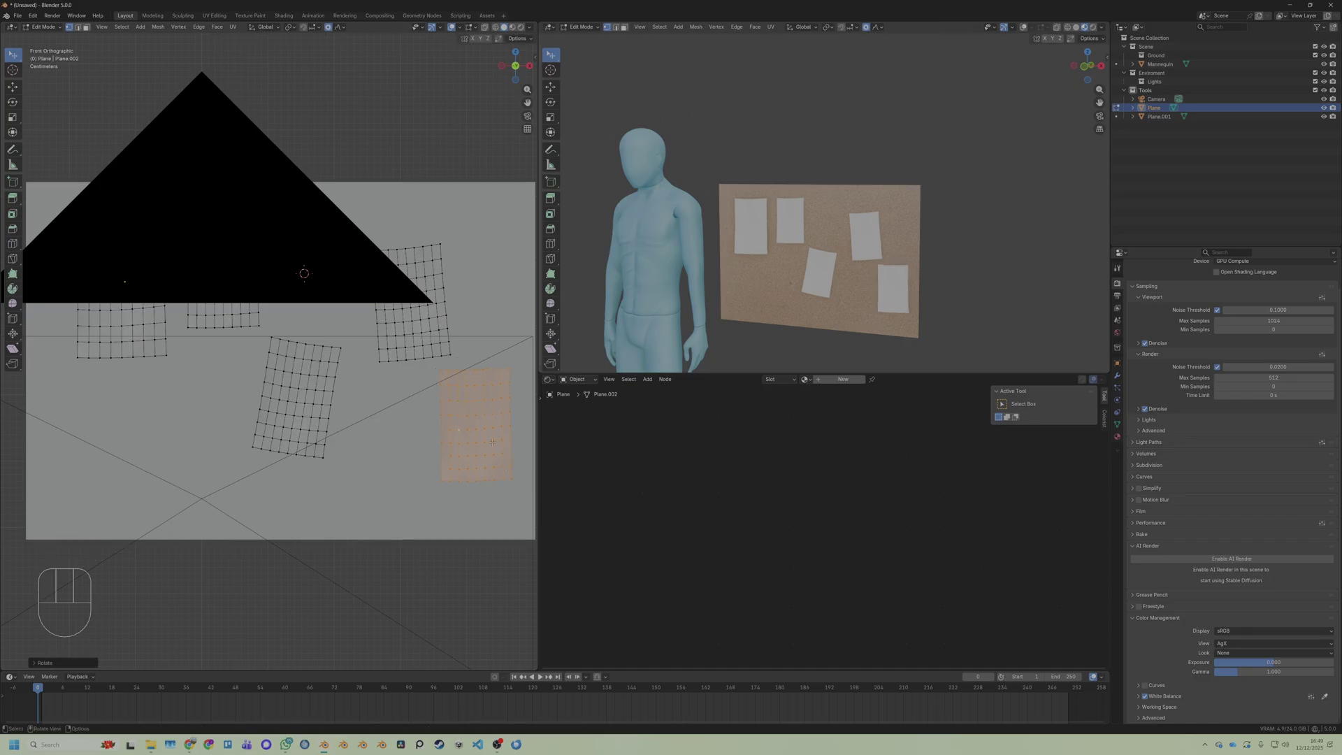
Open the proportional editing falloff options for the five paper sheets' mesh
key("Tab")
middle_click_drag(492, 442, 311, 285)
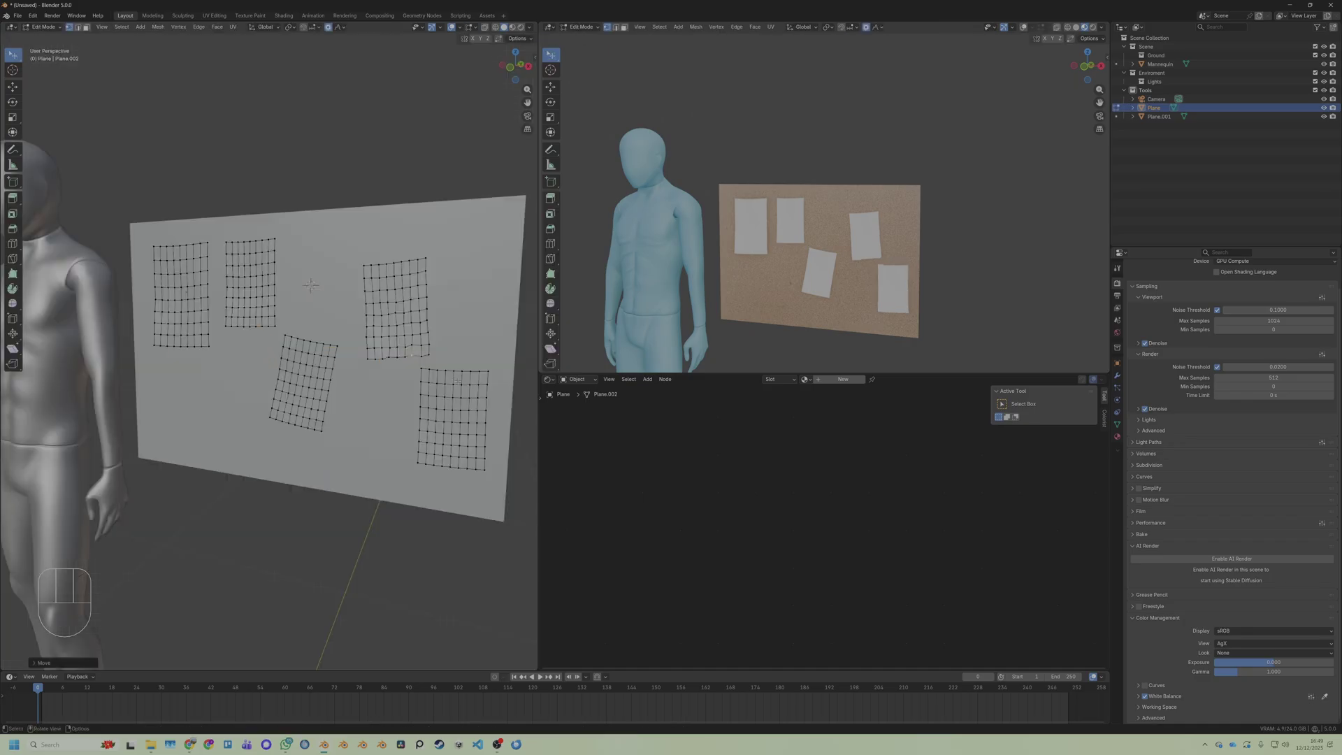
left_click(340, 27)
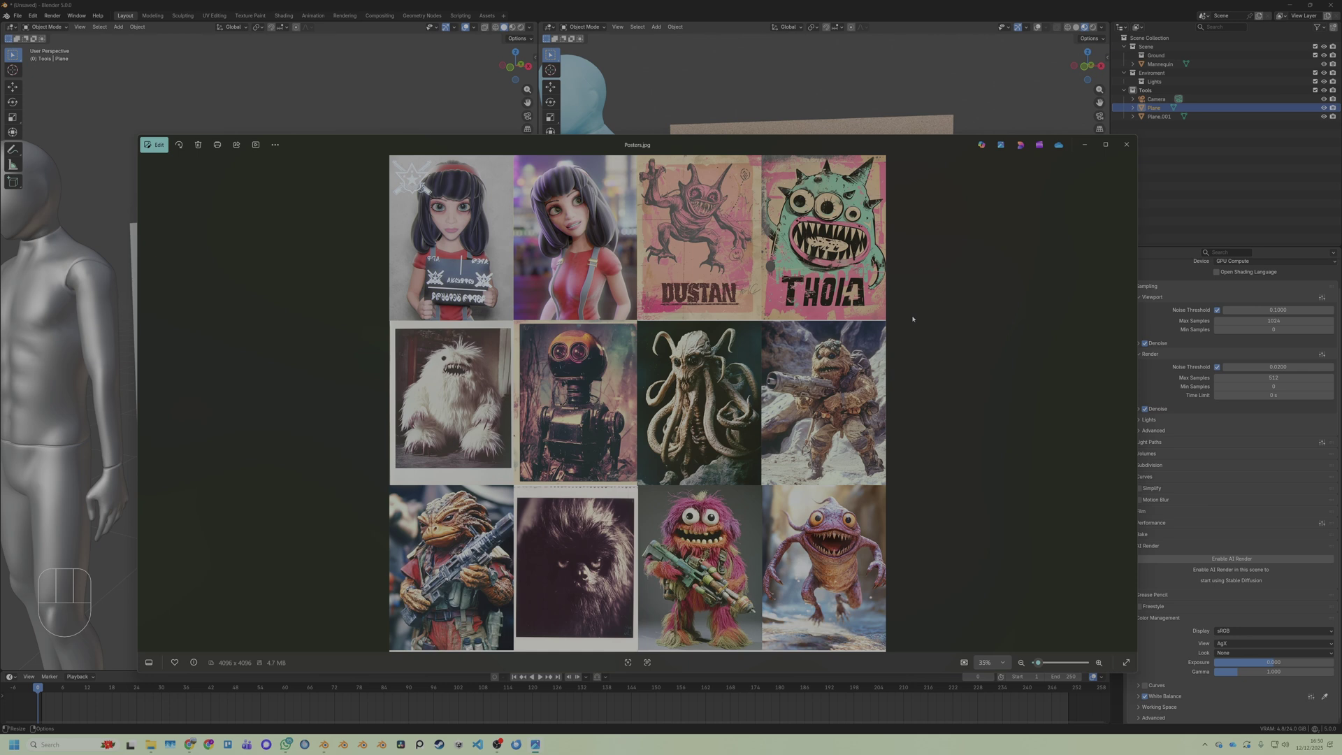
Bring Posters.jpg into the Posters material and connect its Color output to the shader's Base Color
left_click_drag(827, 243, 638, 491)
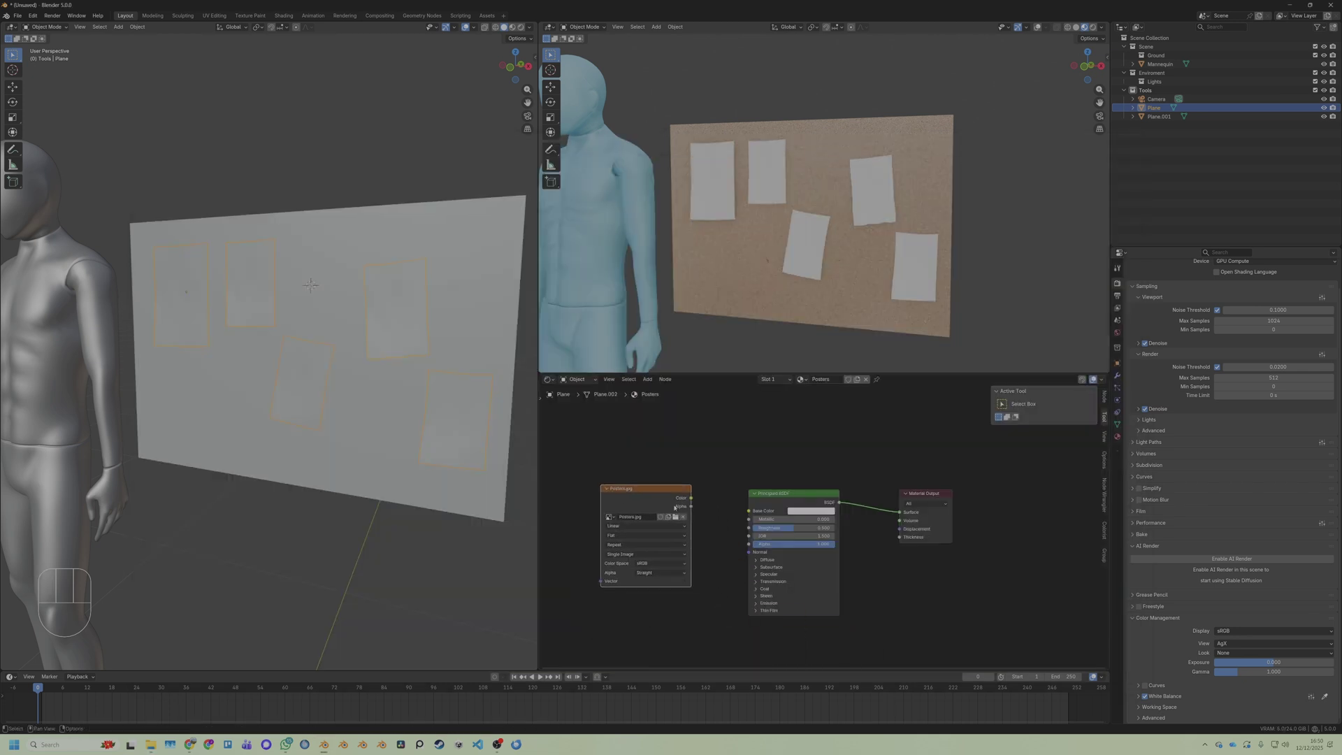
left_click_drag(744, 523, 745, 522)
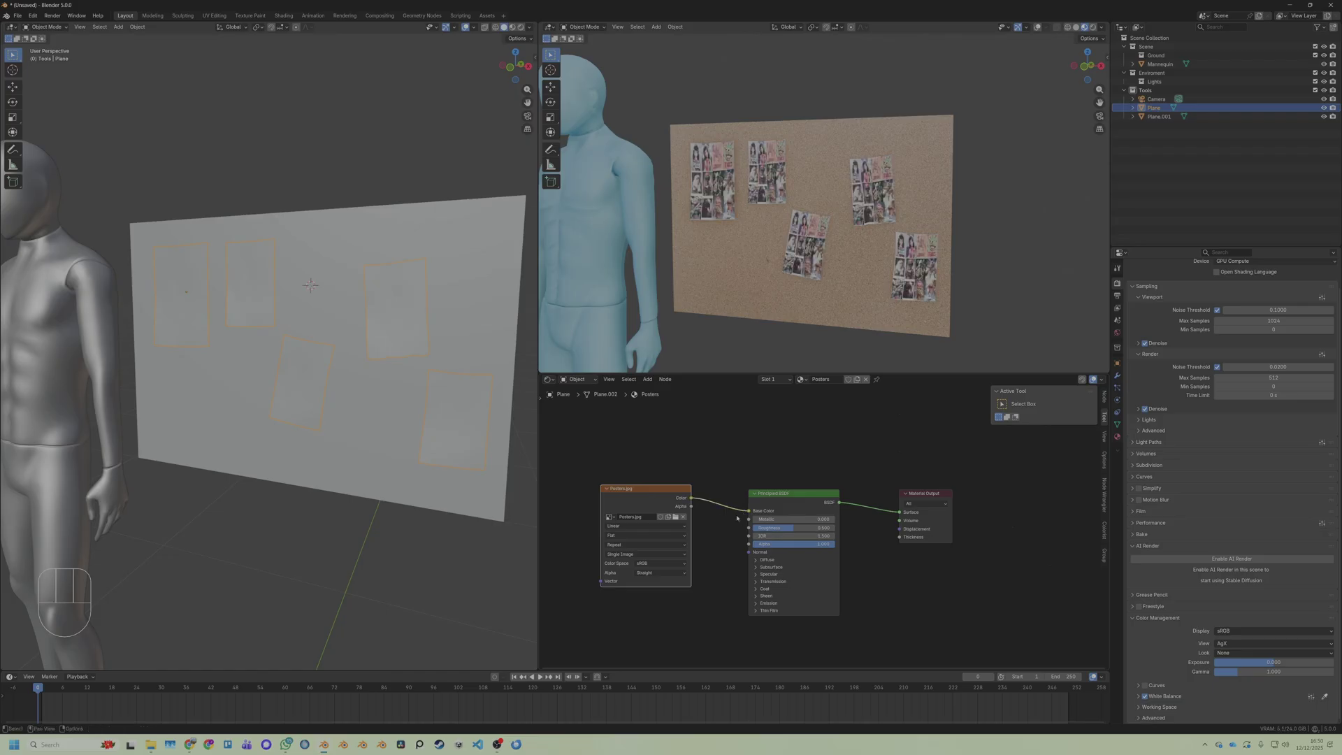
scroll(762, 280, "up", 3)
middle_click_drag(744, 281, 796, 294)
middle_click_drag(796, 294, 810, 277, "shift")
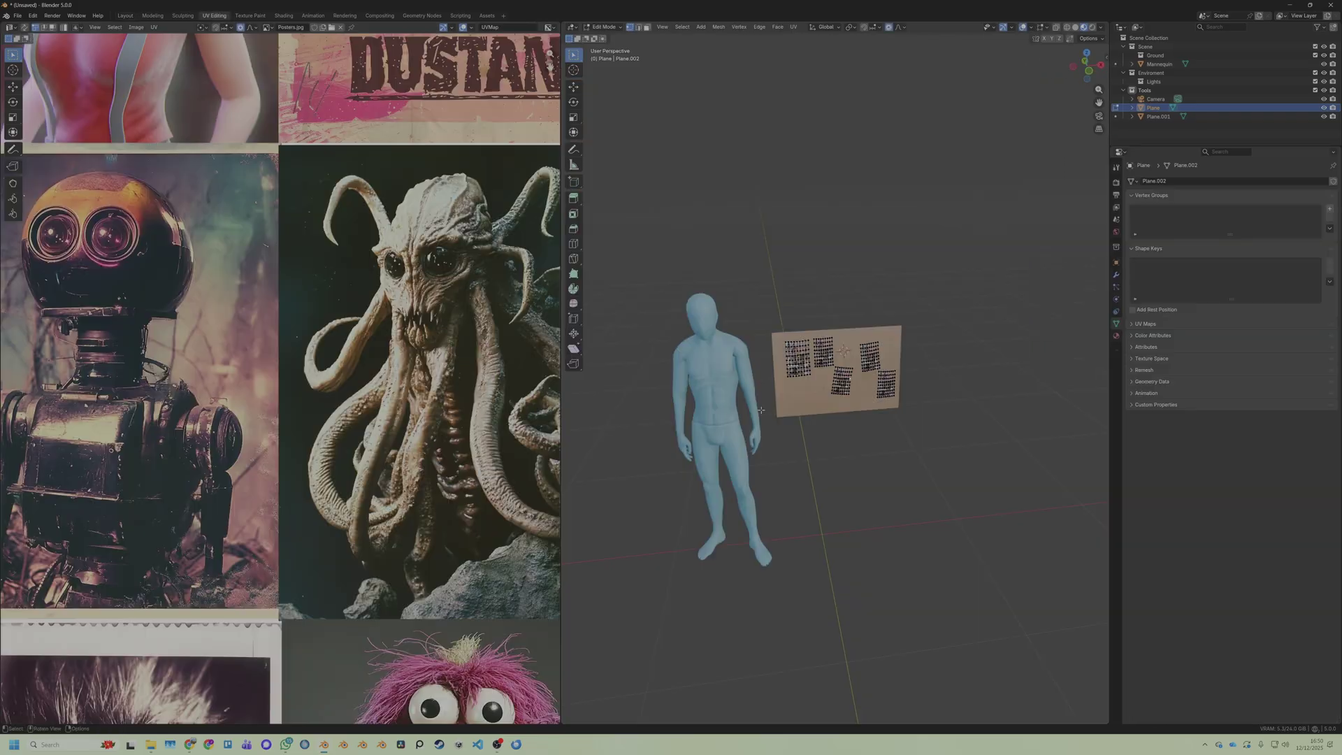
Scale down the upper-left sheet's UVs and move them over the first girl poster in the image's top row
scroll(398, 426, "down", 9)
scroll(399, 425, "up", 6)
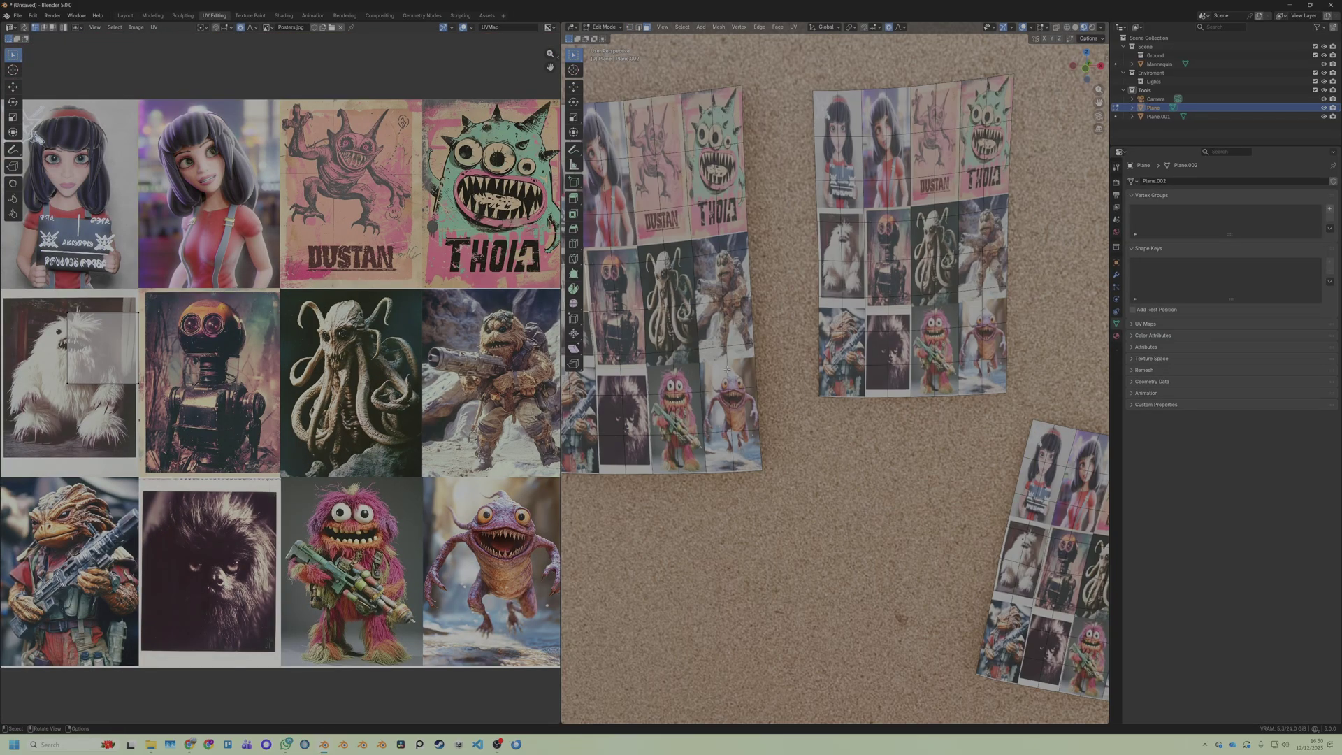
scroll(734, 367, "down", 3)
key("ctrl+l")
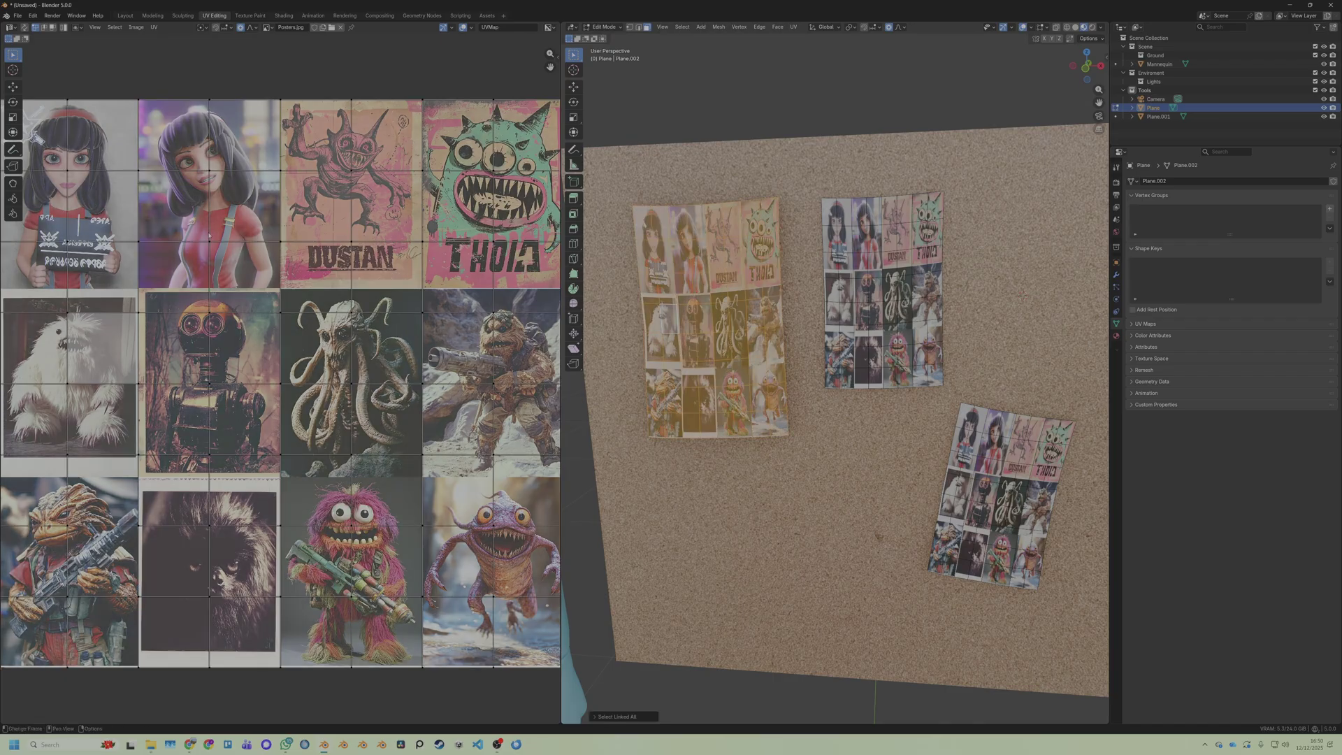
scroll(280, 383, "down", 2)
key("a")
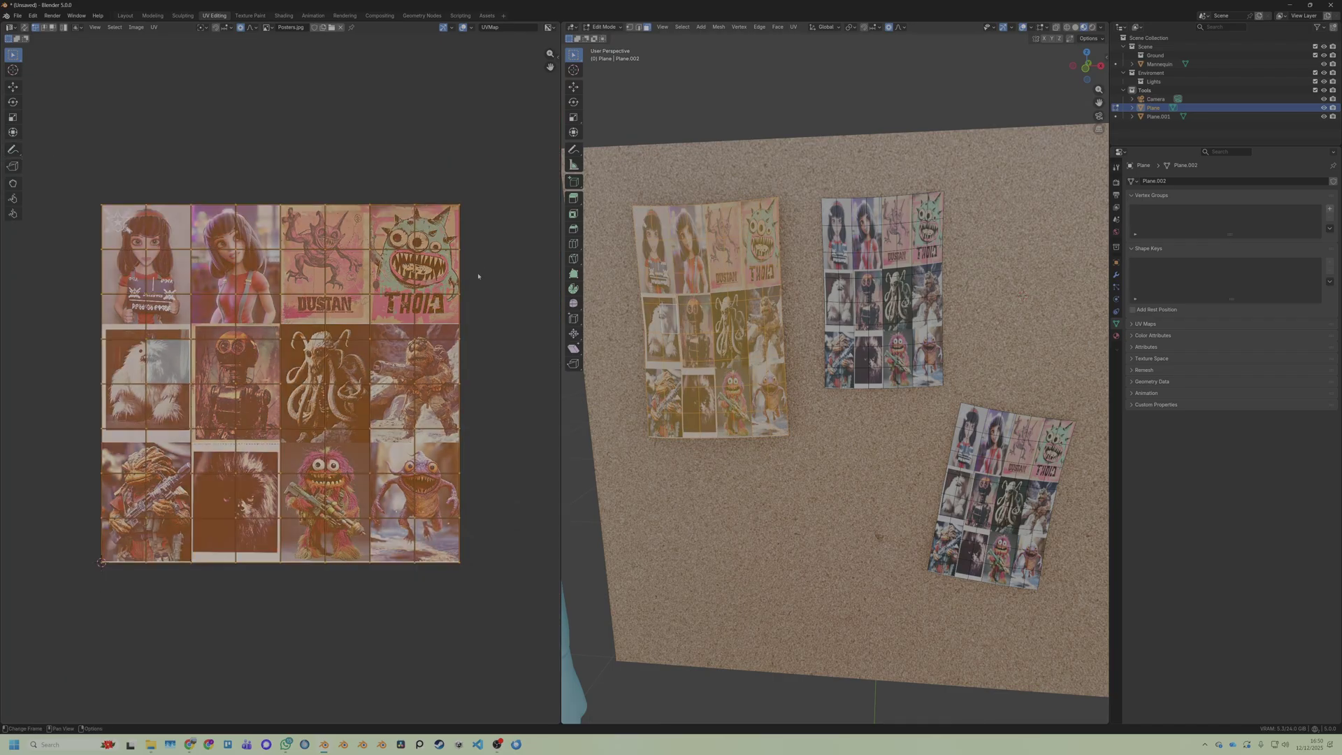
key("s")
left_click(350, 390)
key("g")
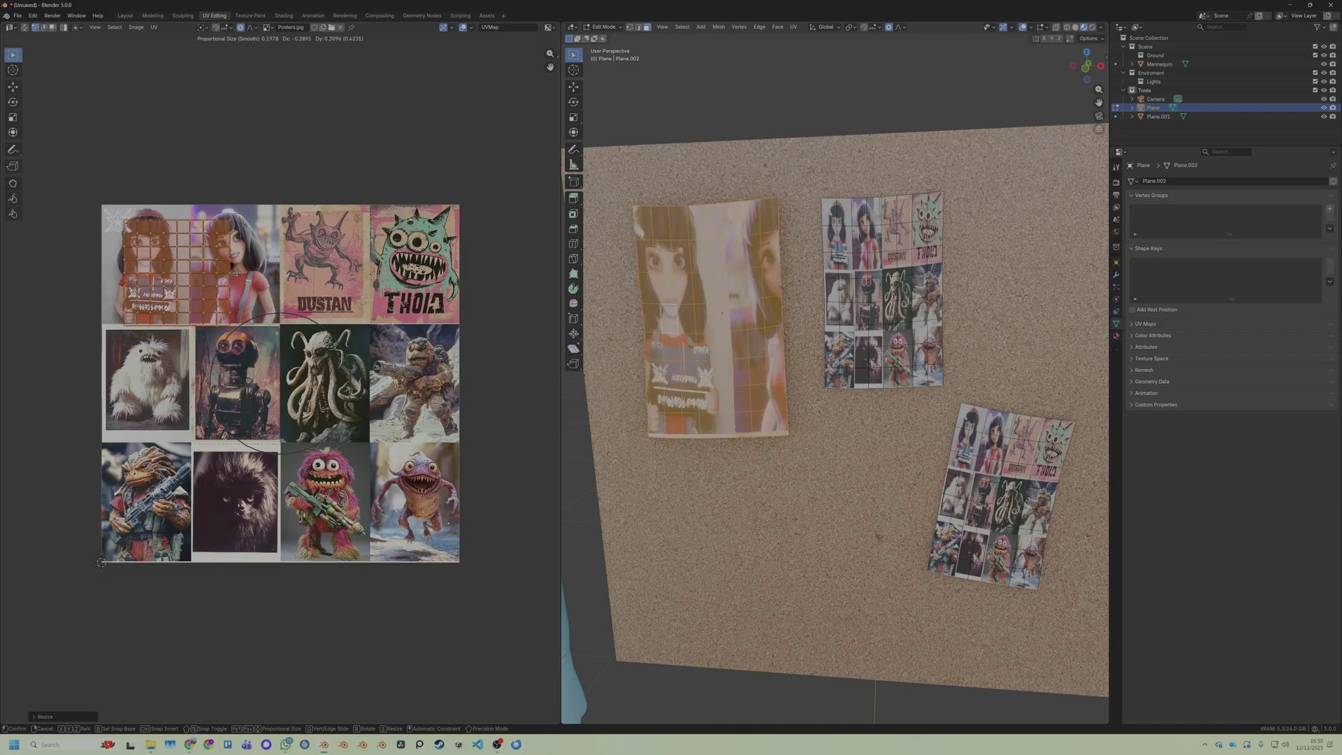
left_click(209, 263)
Enlarge the upper-left sheet's UVs and nudge them to frame the poster of the girl holding a sign
key("s")
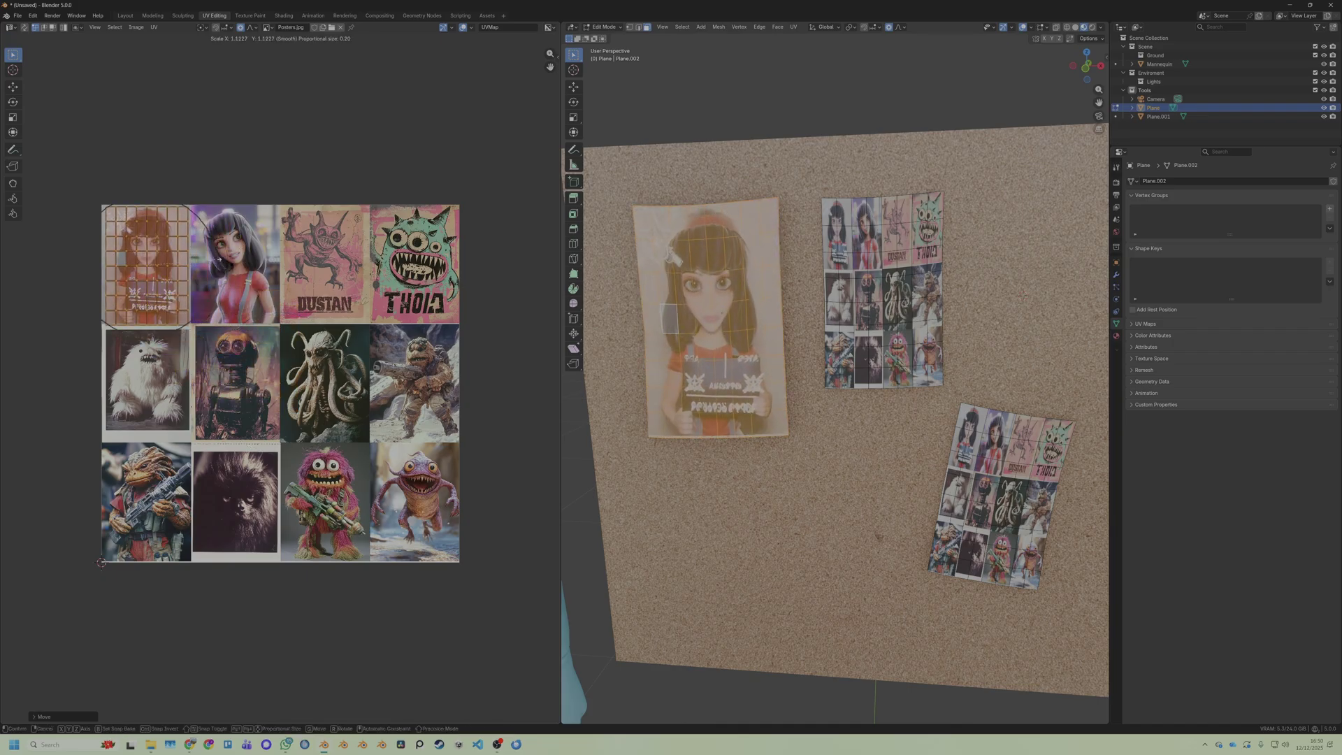
left_click(215, 263)
key("g")
left_click(215, 261)
Shrink the second upper sheet's UVs to one poster and place them over the tentacled creature
left_click(863, 321)
key("ctrl+l")
key("a")
key("s")
left_click(315, 389)
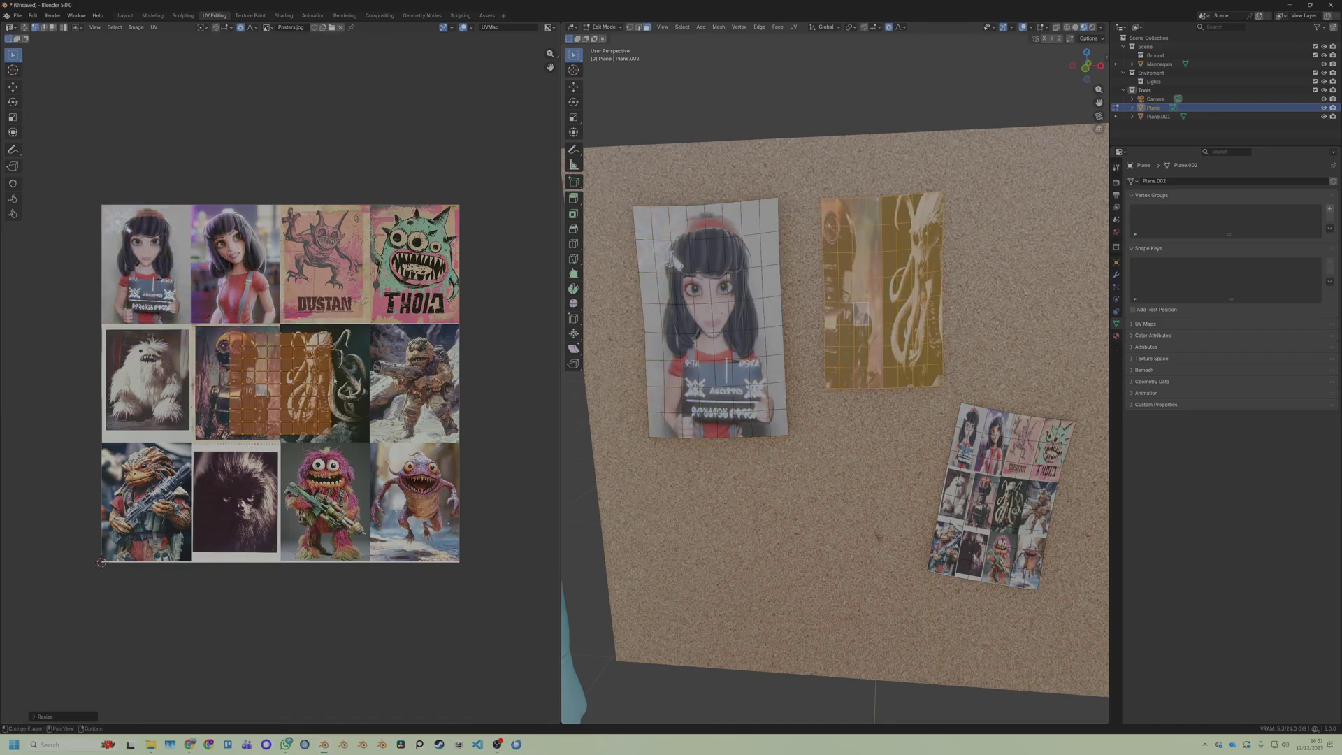
key("g")
left_click(355, 389)
Select the whole lower-middle sheet and scale its UVs down toward a single poster
left_click(979, 515)
key("ctrl+l")
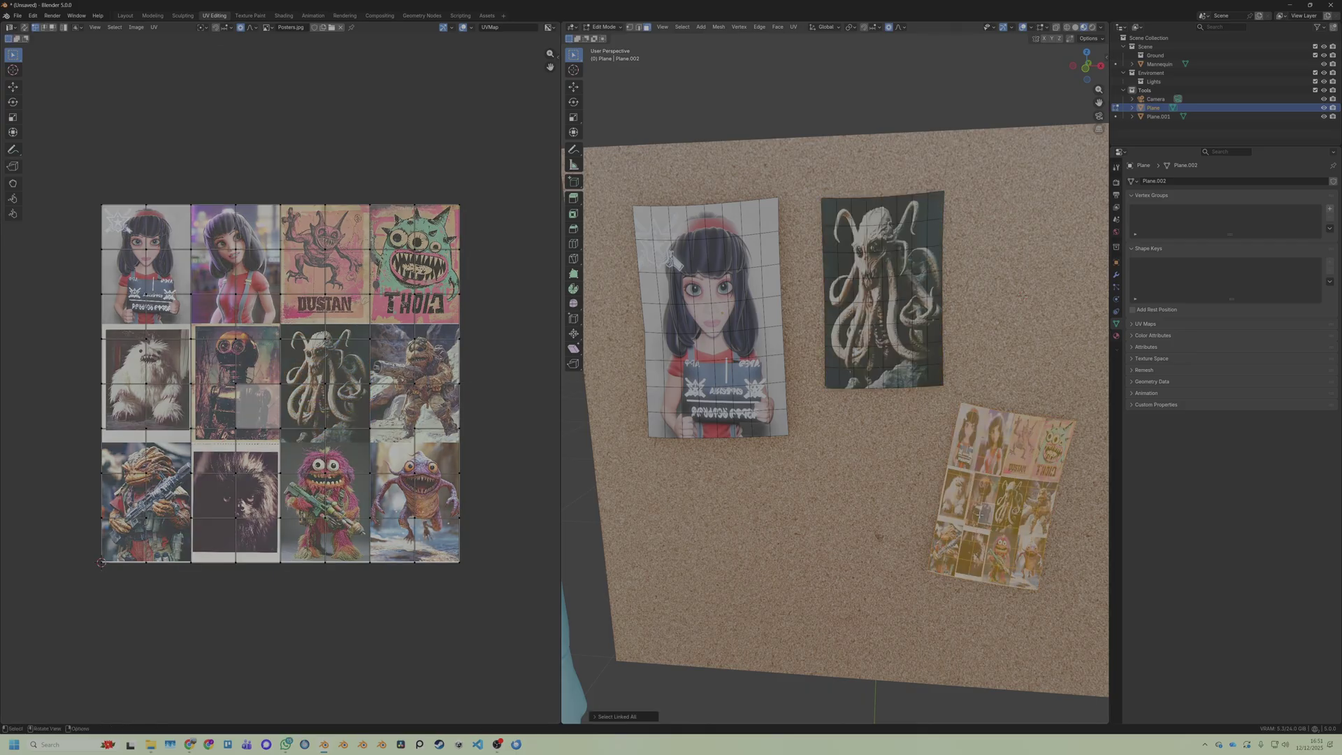
key("s")
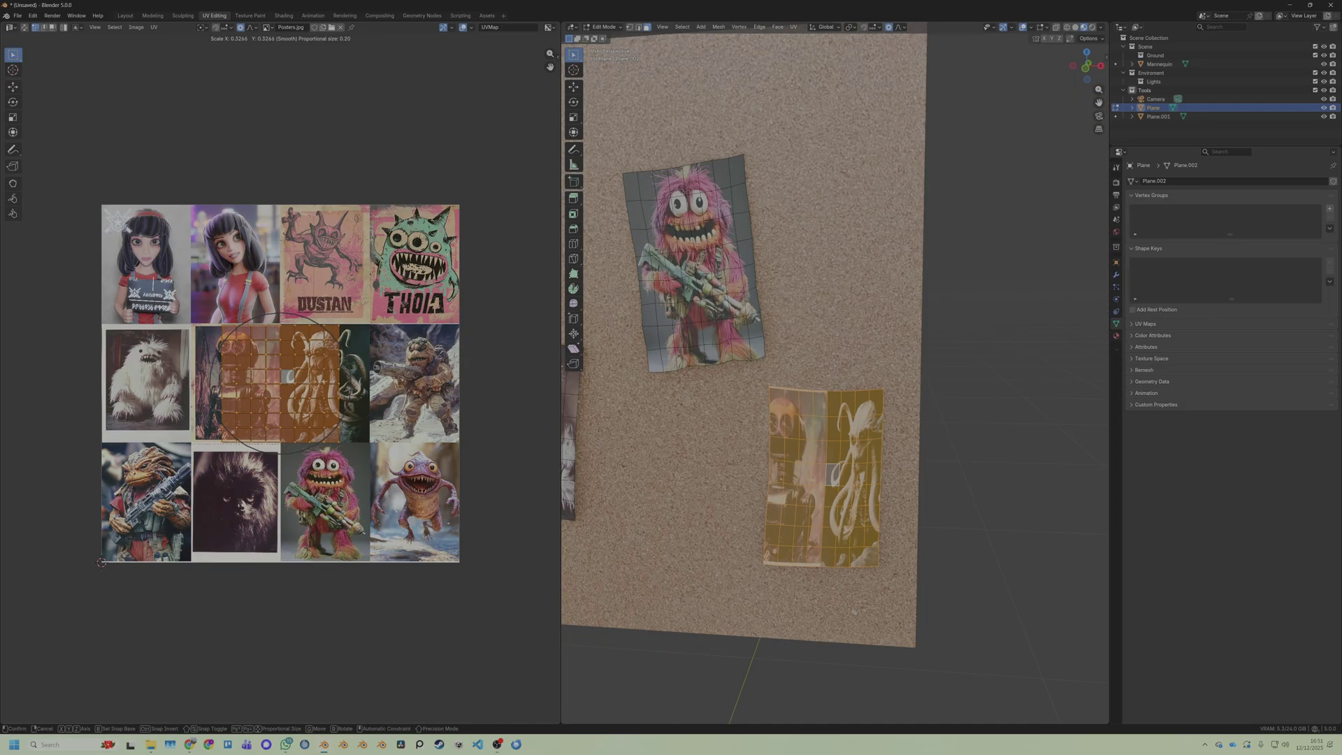
Move the lower-right sheet's shrunken UVs over the dark furry portrait and adjust their width along X to fit
left_click(324, 383)
key("g")
left_click(279, 500)
key("s")
key("x")
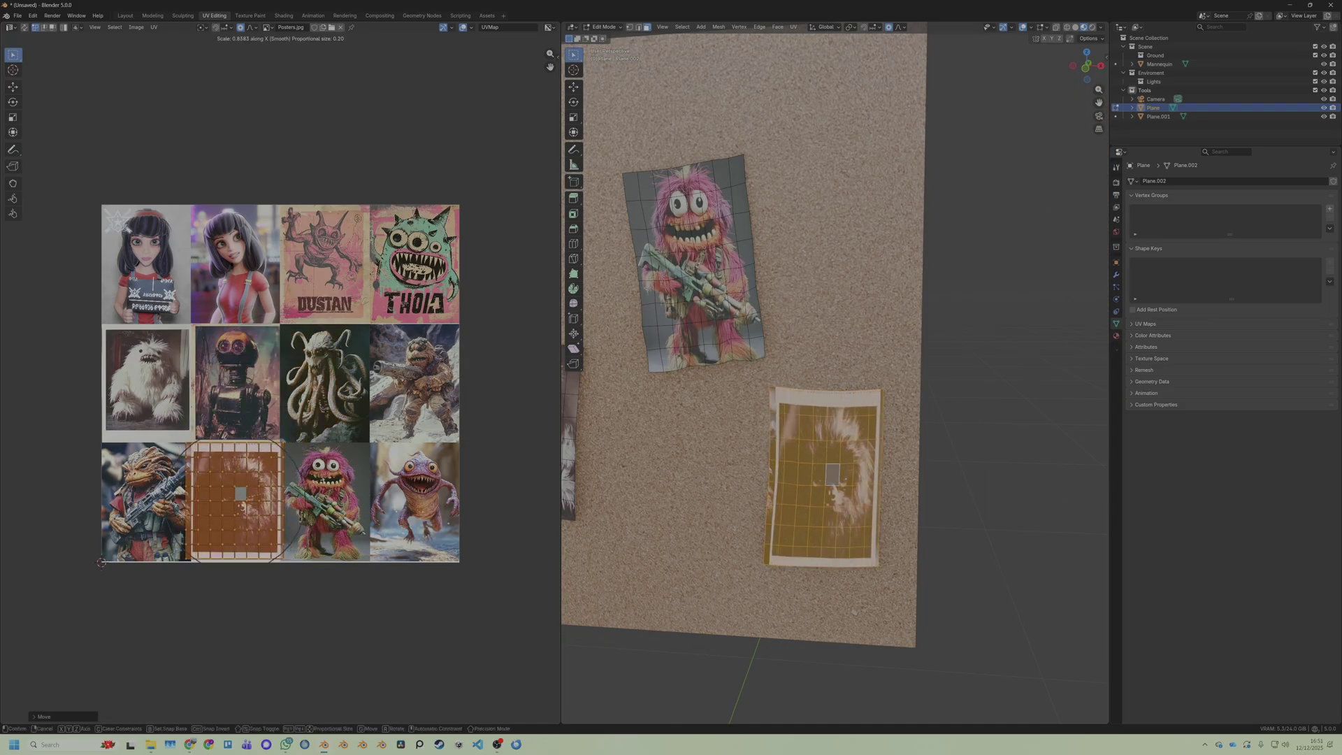
left_click(271, 500)
key("g")
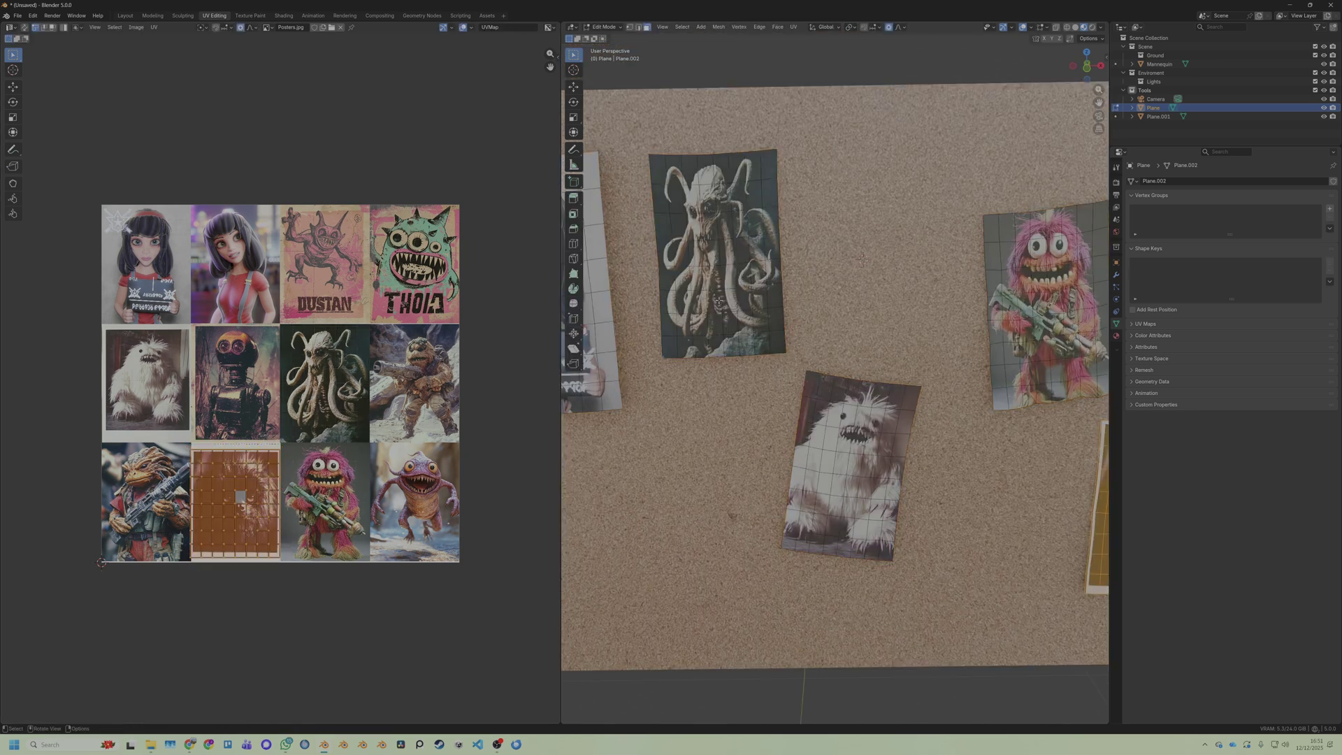
Widen the tentacled creature sheet on the board by scaling its mesh along X
key("ctrl+l")
key("s")
key("x")
left_click(820, 253)
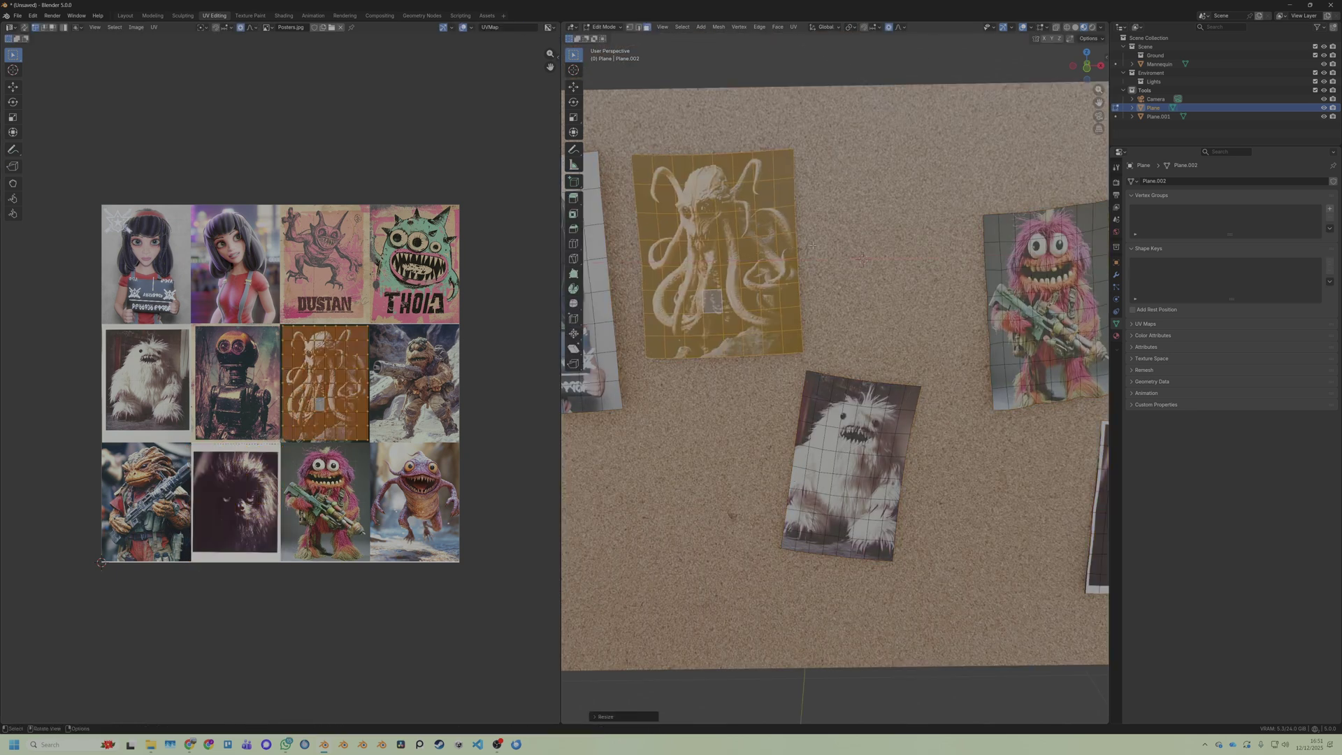
Add a cylinder mesh and scale it down into a tiny flat disc in front of the board for the pin head
key("Tab")
key("shift+a")
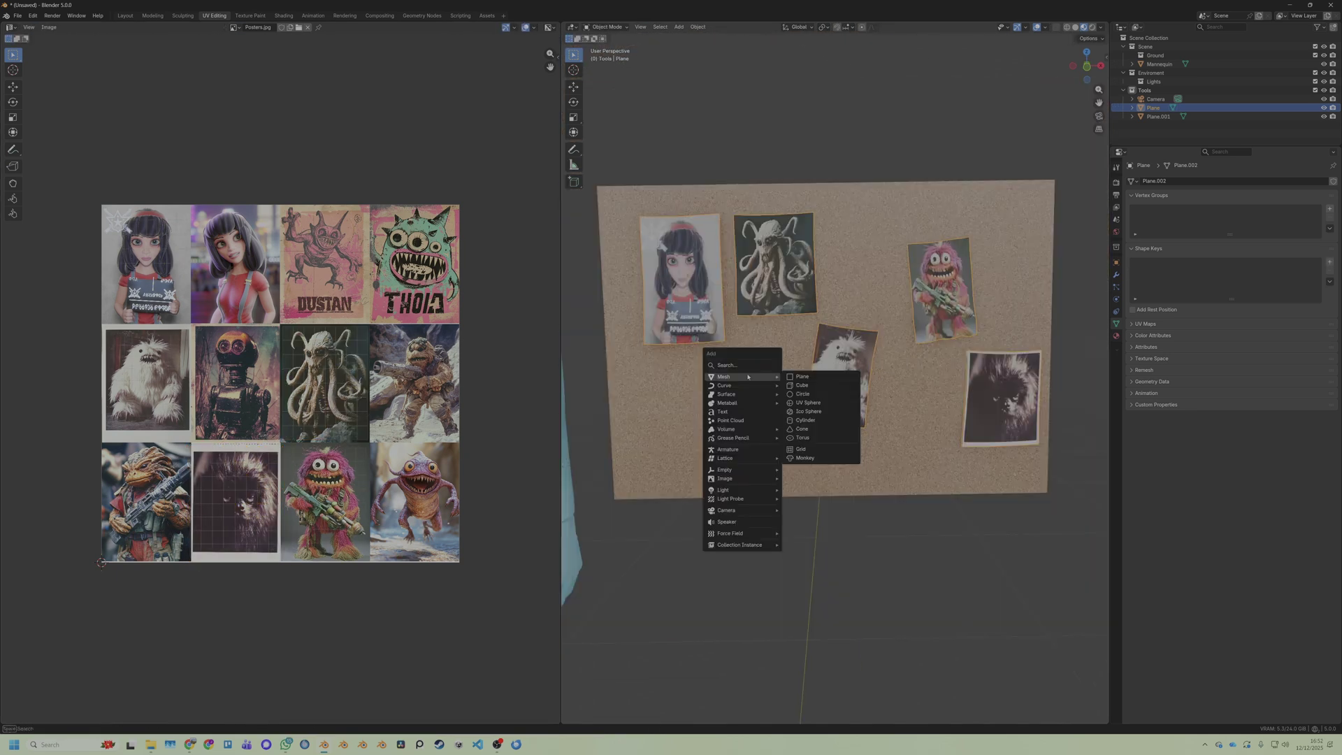
left_click(806, 420)
key("Tab")
key("s")
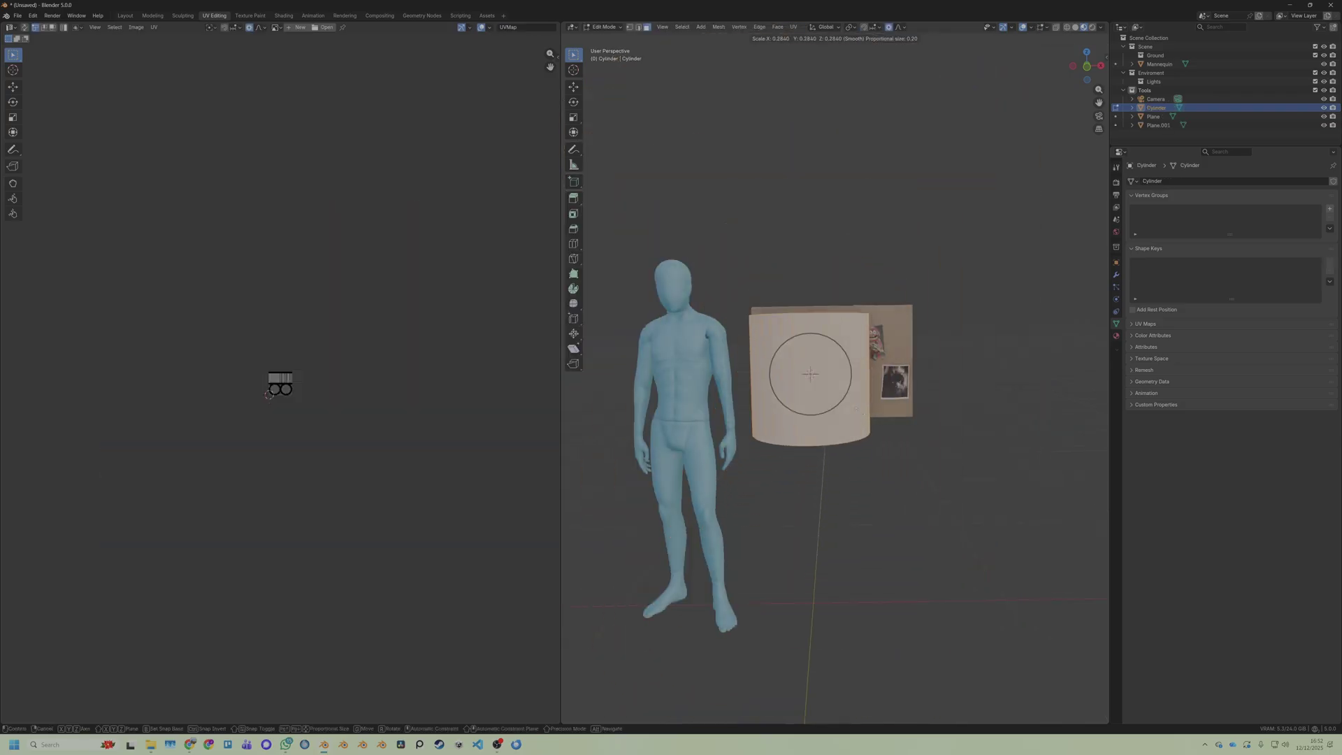
left_click(856, 404)
key("s")
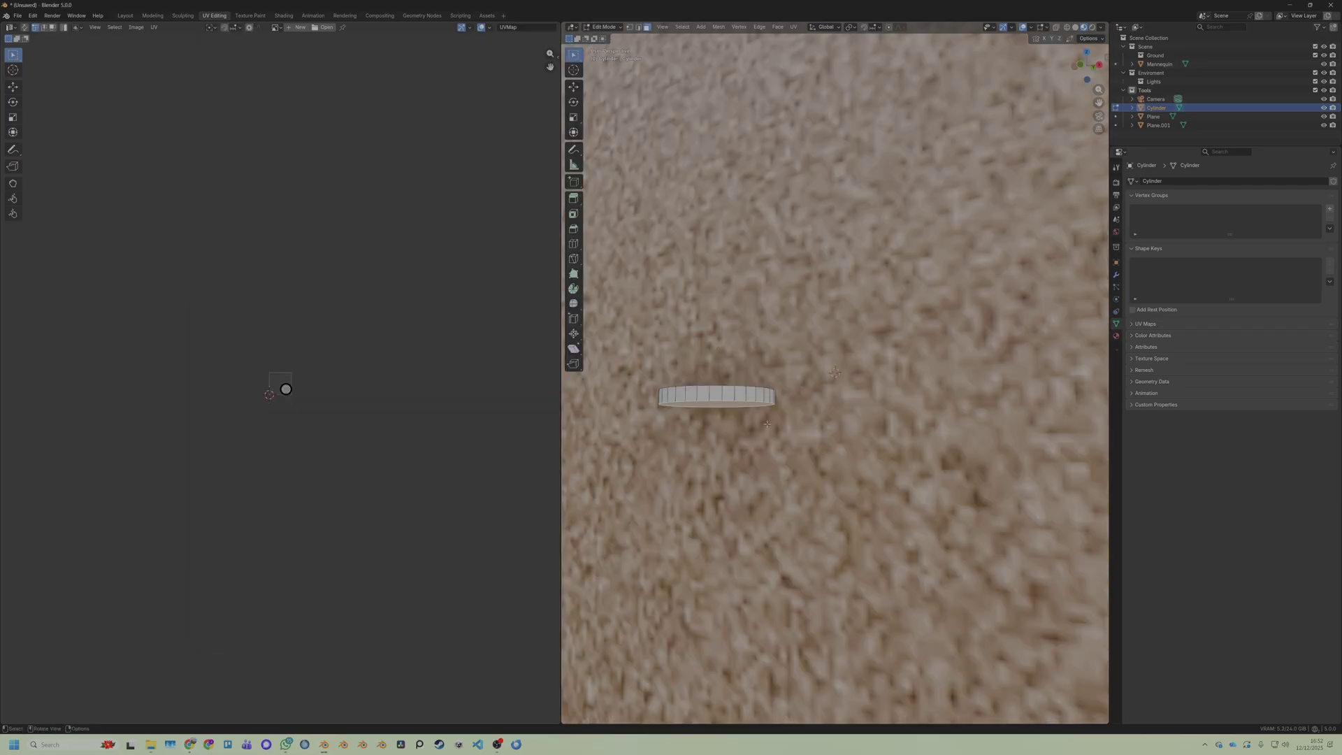
Inset the disc's bottom face to outline the pin's narrower stem
key("Tab")
middle_click_drag(755, 420, 767, 380)
scroll(704, 354, "up", 1)
key("Tab")
left_click(707, 354)
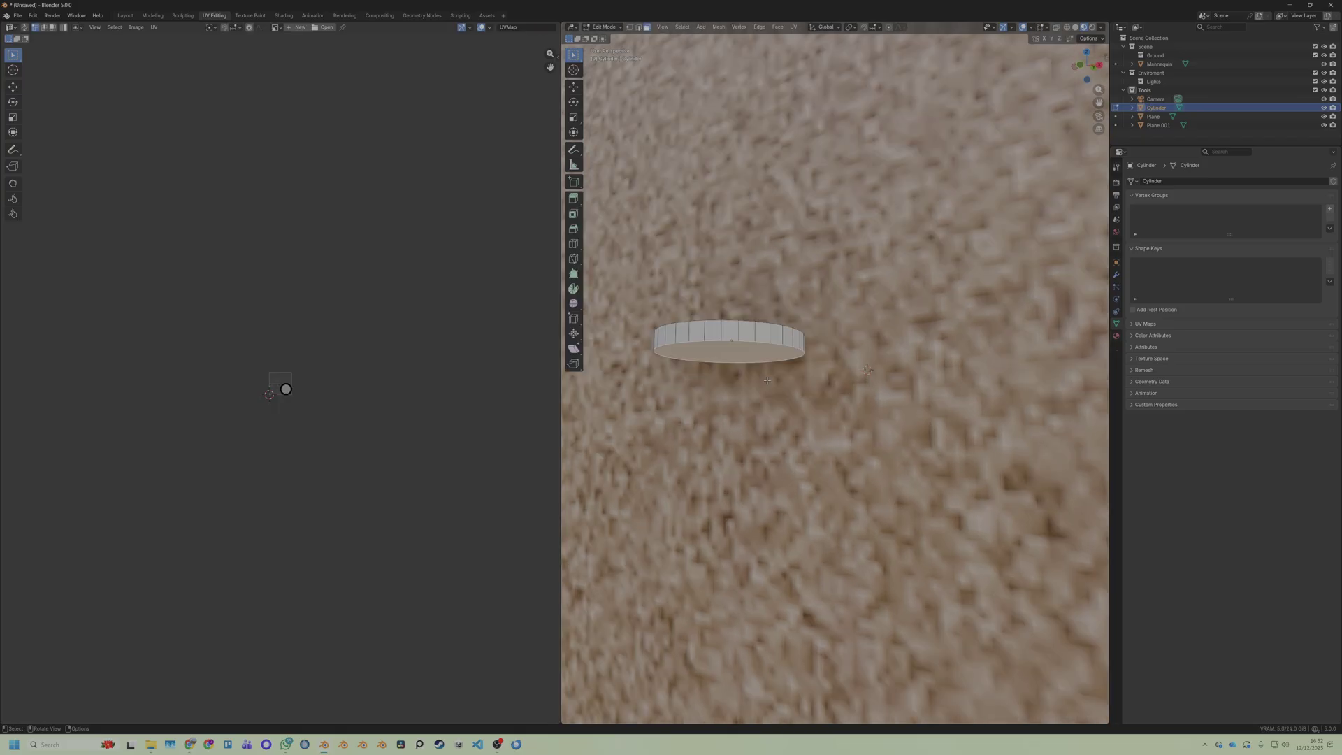
key("i")
left_click(755, 371)
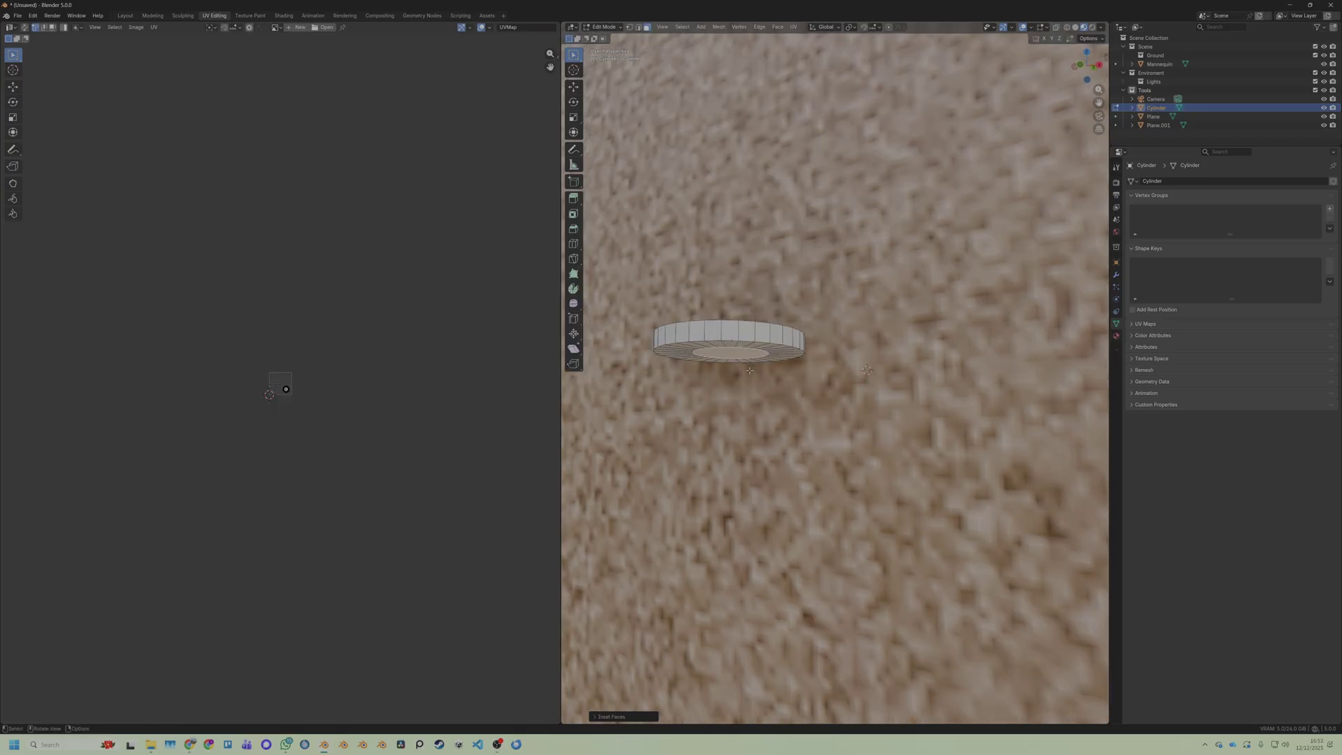
Lower the inset face along Z, extrude it downward into a stem, and scale its end slightly wider
key("g")
key("z")
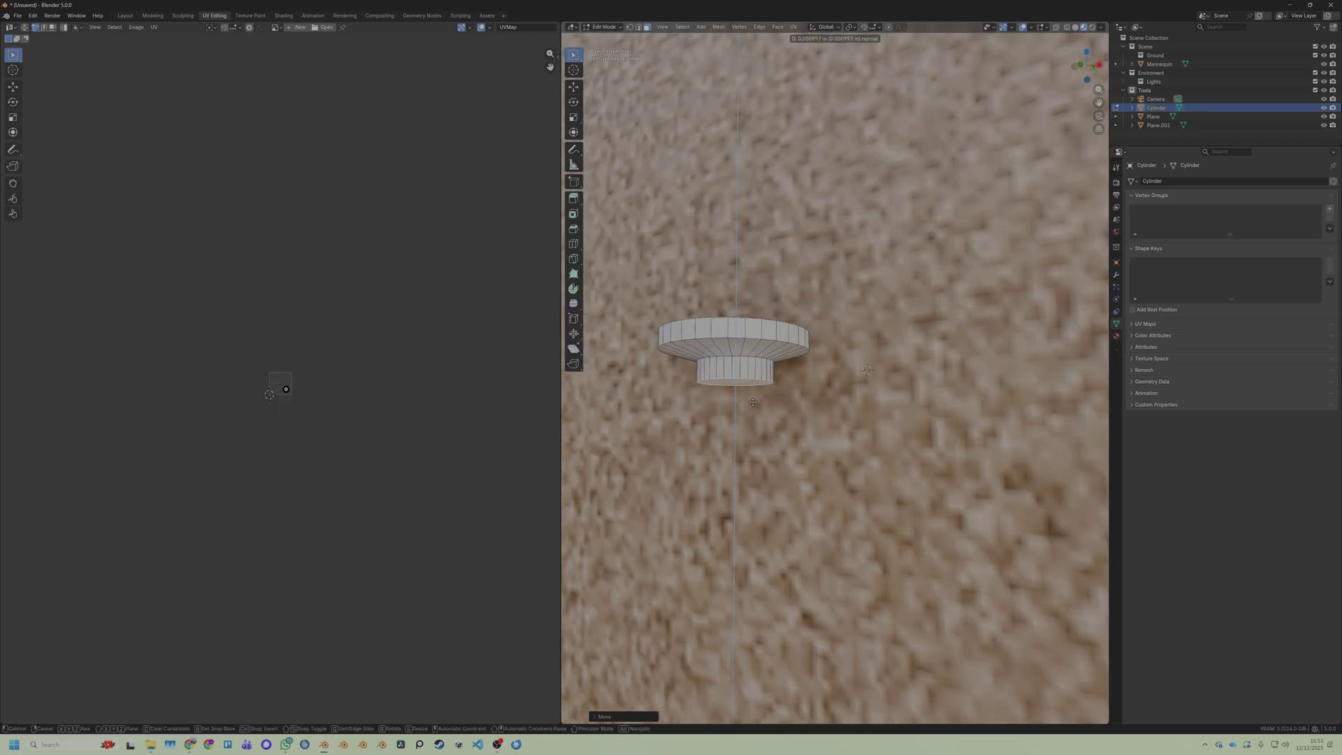
left_click(753, 465)
key("s")
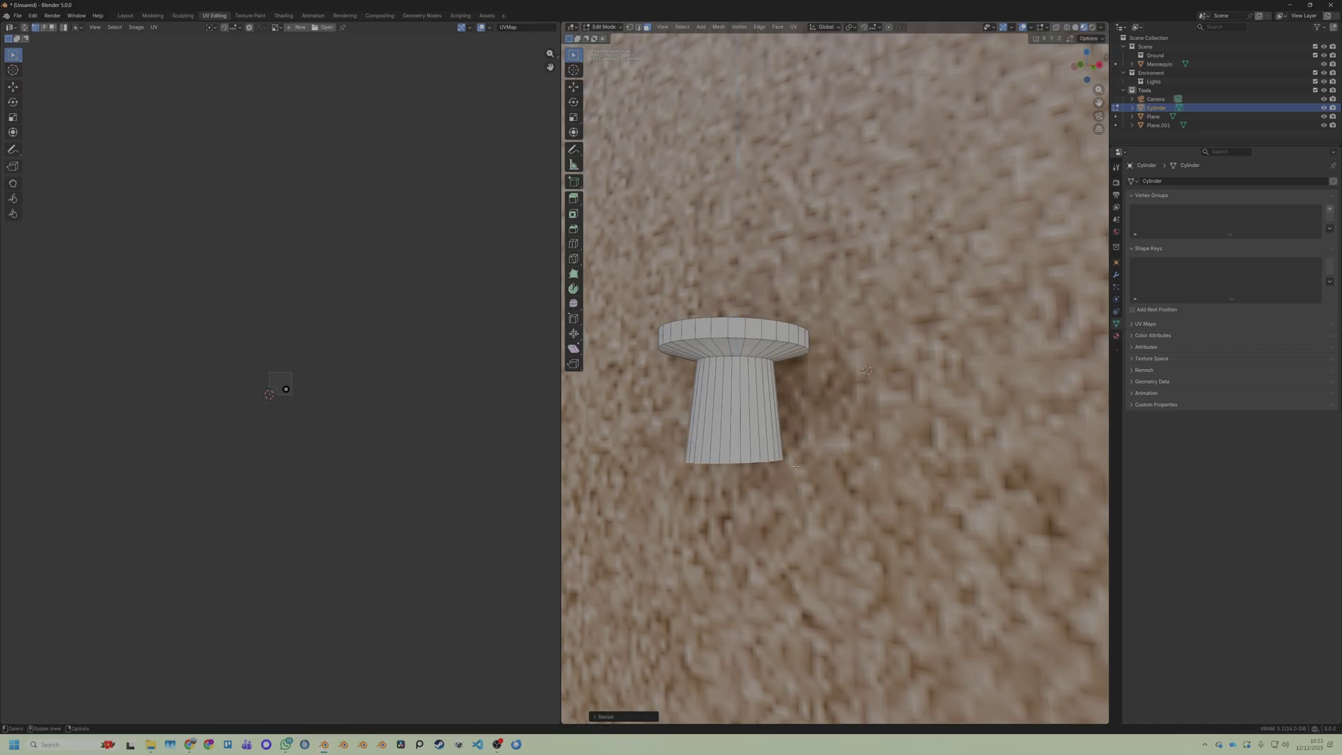
left_click(807, 467)
Extrude a thick base below the stem and scale its side face loop outward
key("e")
left_click(820, 541)
middle_click_drag(820, 541, 836, 537)
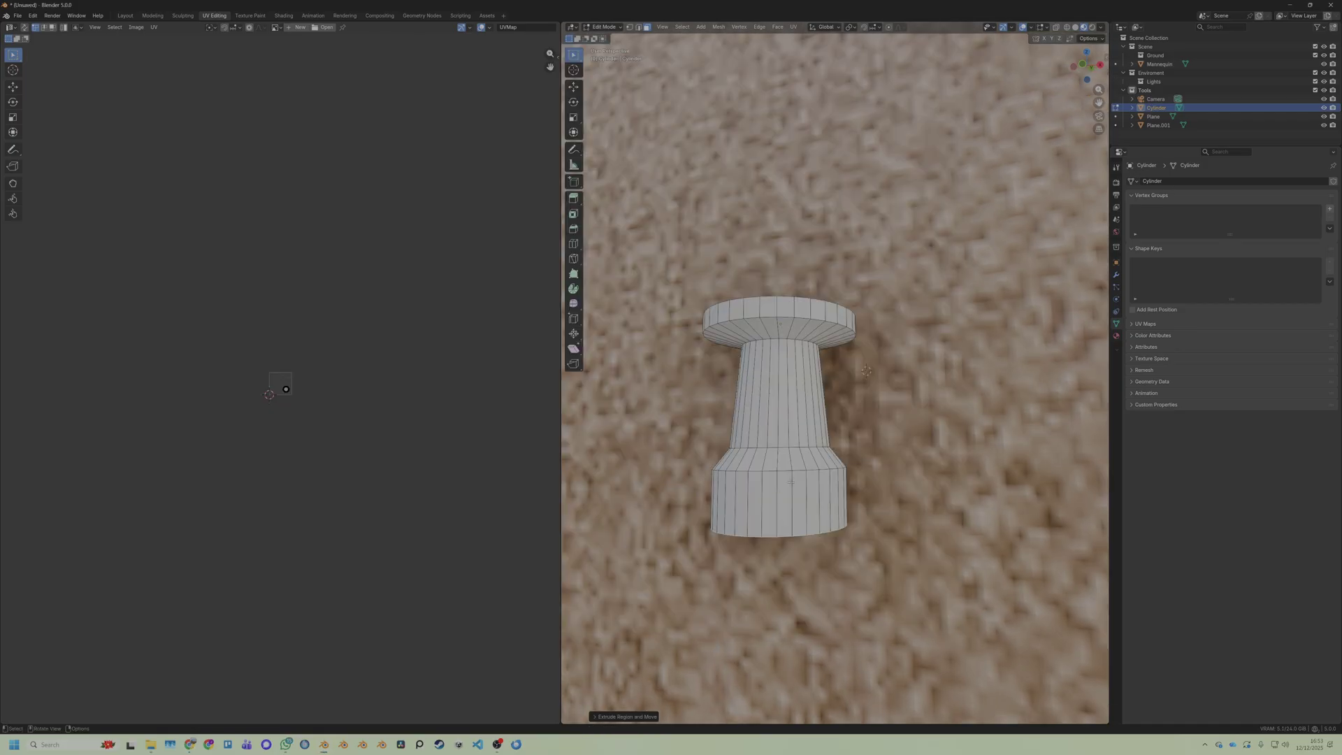
left_click(808, 488, "alt")
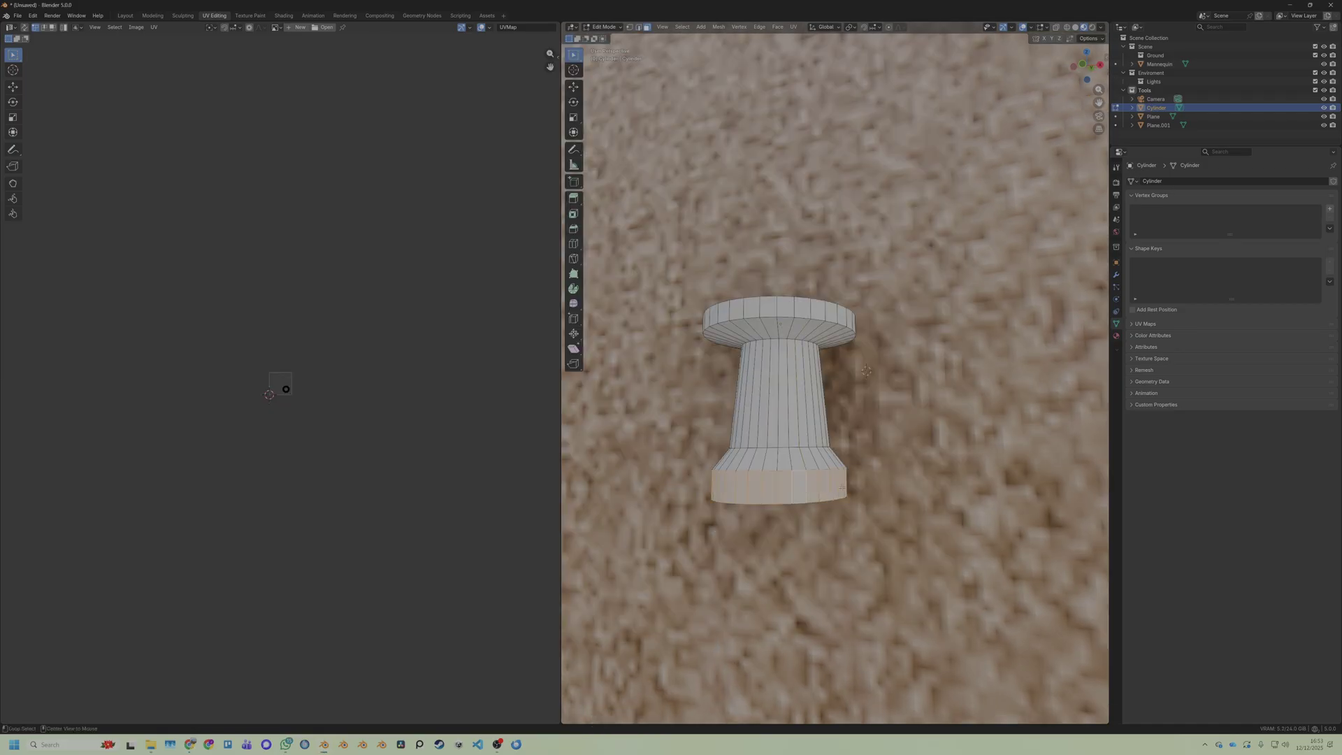
key("s")
left_click(922, 493)
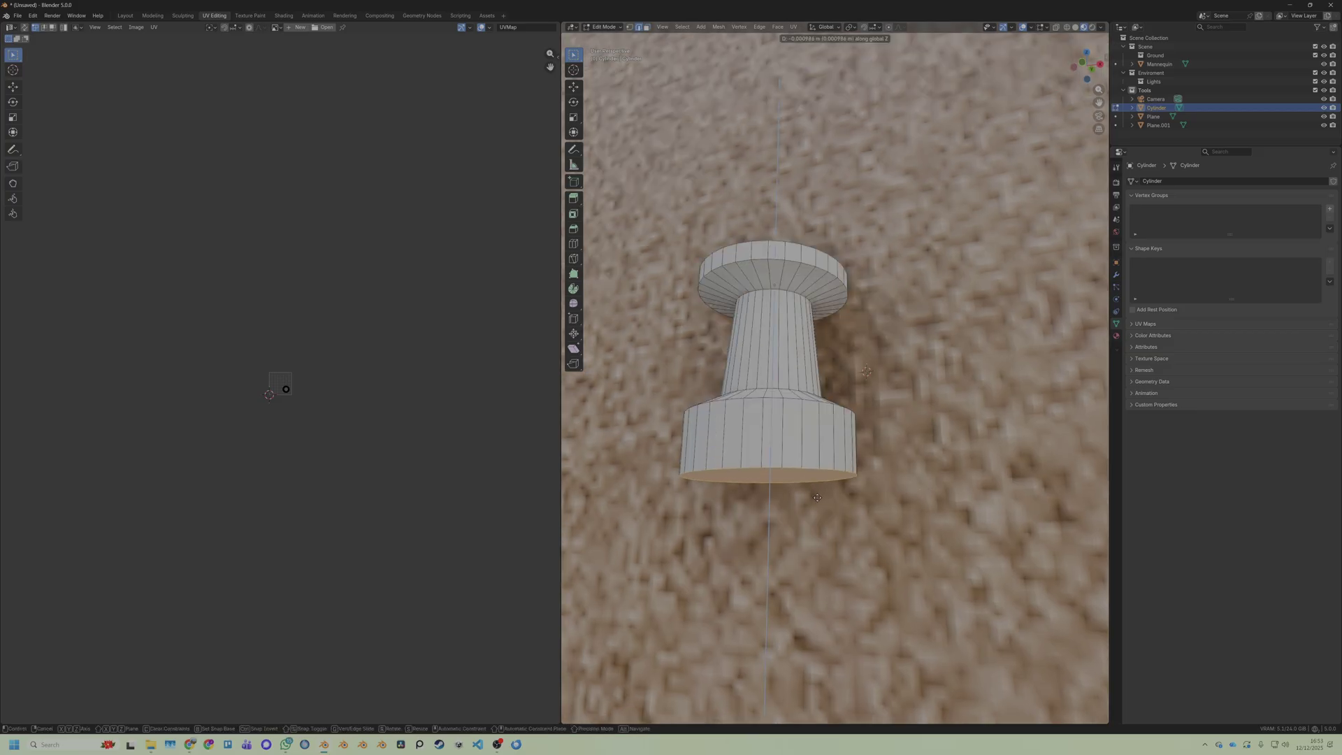
Lower the base's bottom edge loop along Z and scale it up to flare the base
left_click(817, 506)
key("s")
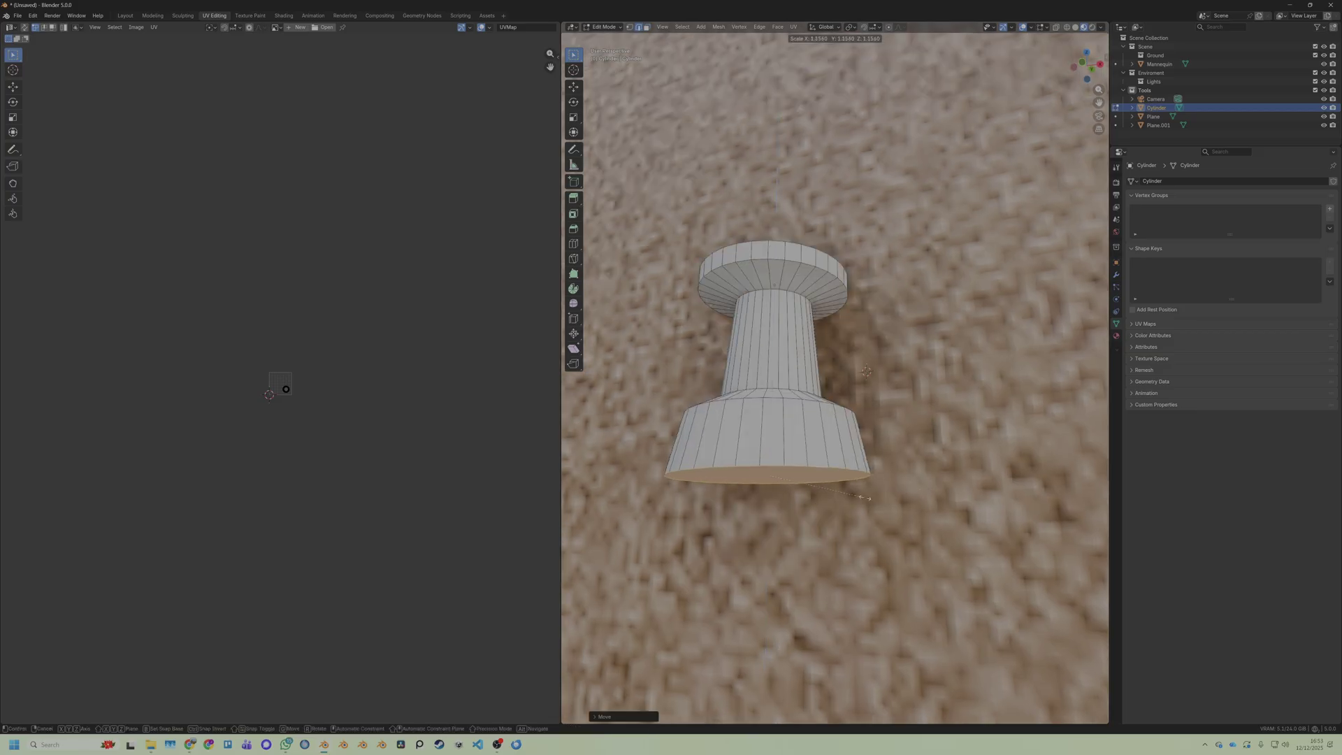
left_click(835, 497)
mouse_move(839, 489)
middle_mouse_down()
mouse_move(873, 506)
mouse_move(863, 498)
middle_mouse_up()
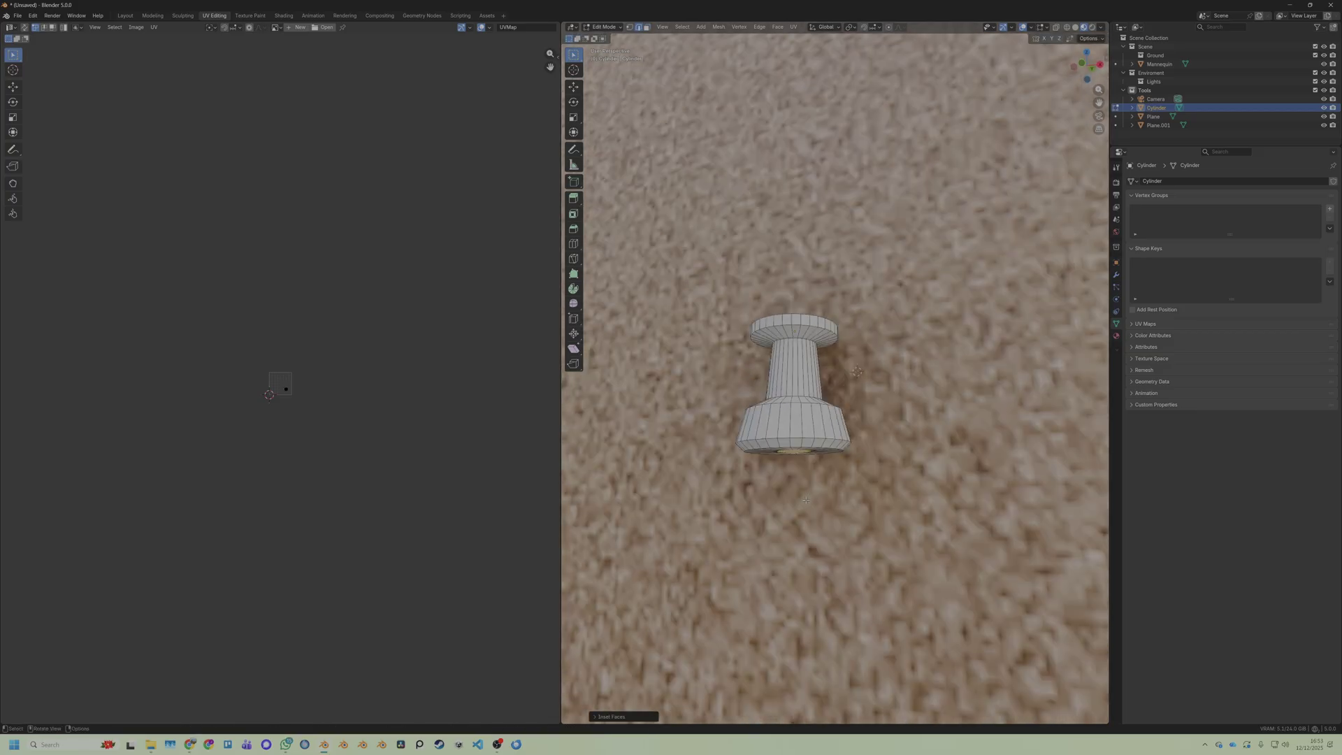
Extrude the base's inset bottom face into a long needle and shrink its end to a pointed tip
key("e")
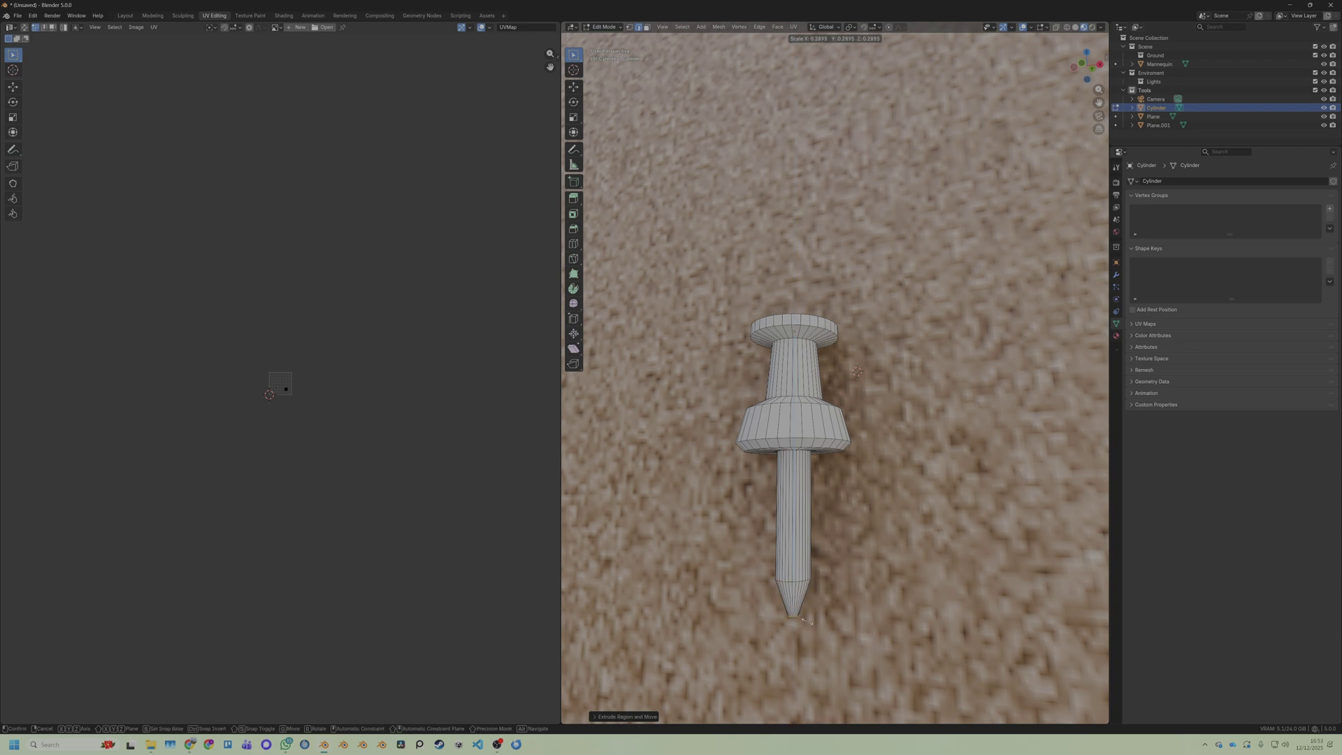
left_click(819, 618)
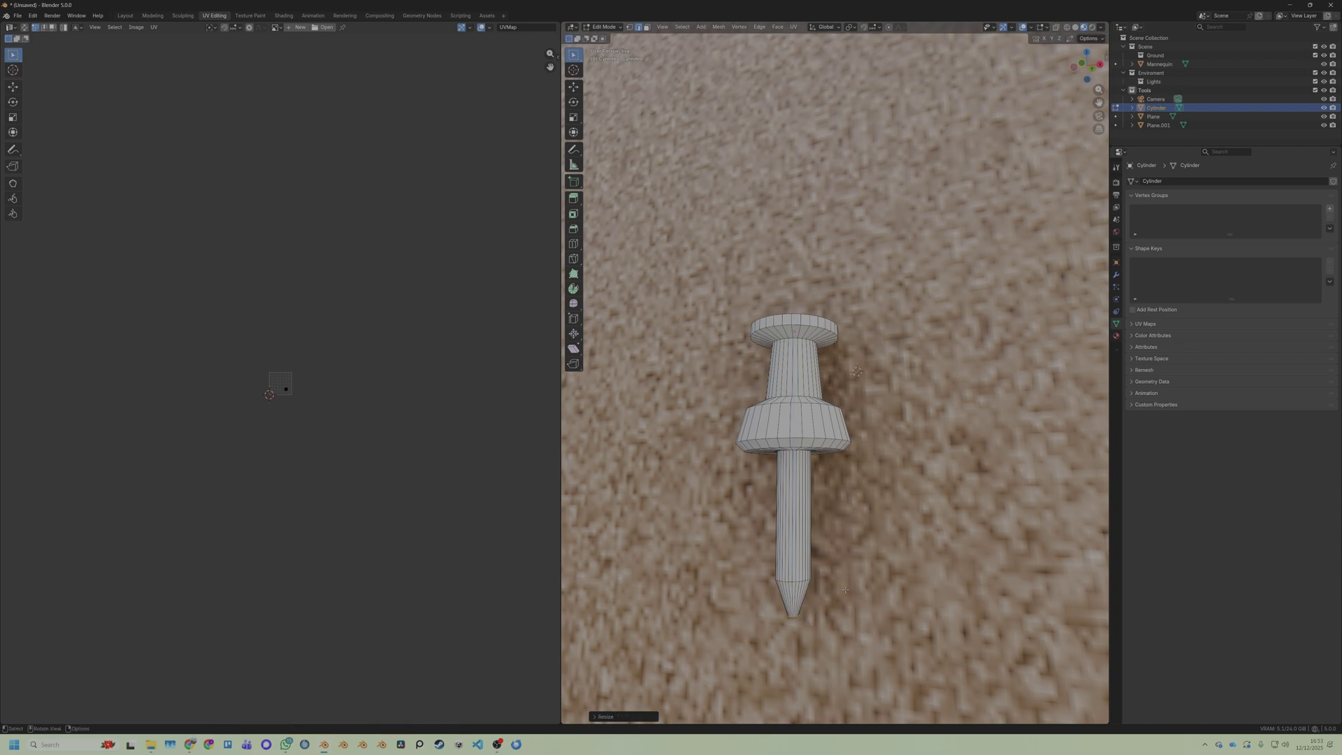
middle_click_drag(819, 615, 846, 623)
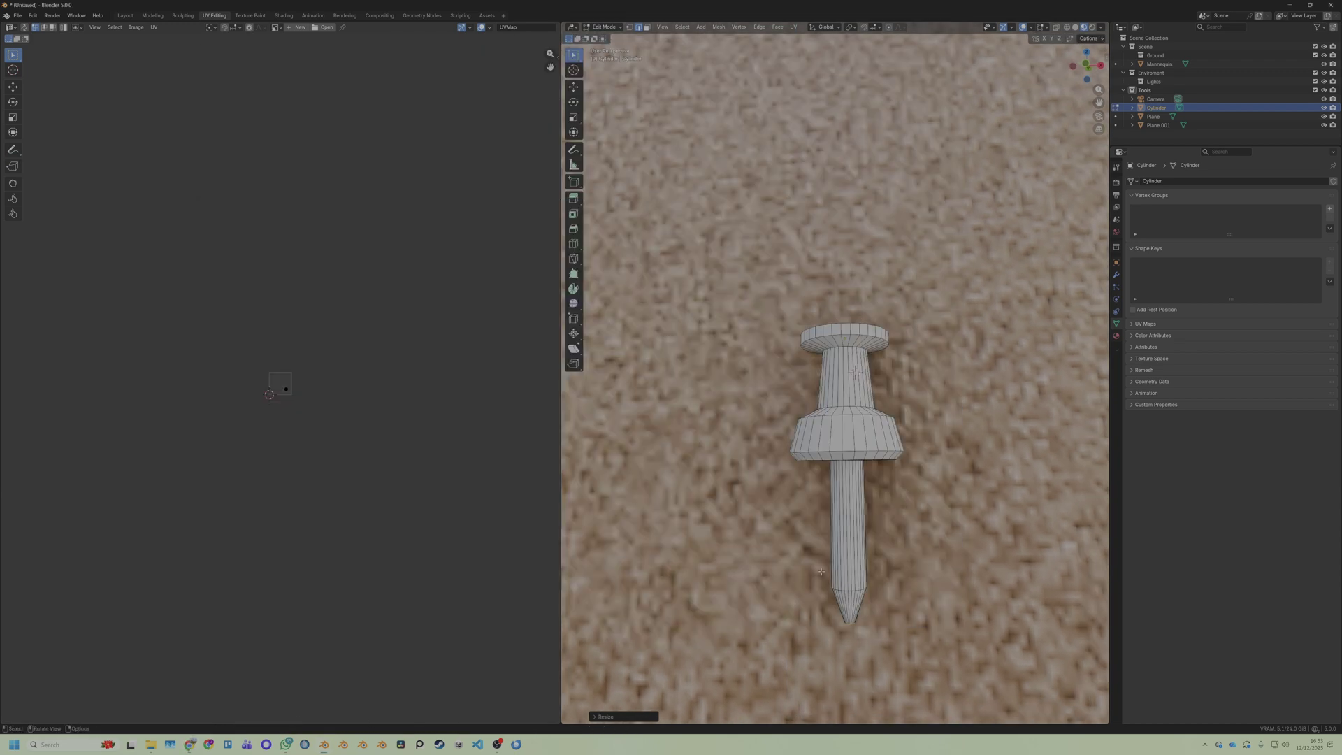
Select the entire needle and scale it thinner on X and Y only, excluding Z
middle_click_drag(874, 377, 857, 371, "shift")
key("ctrl+KP_Add")
key("ctrl+KP_Add")
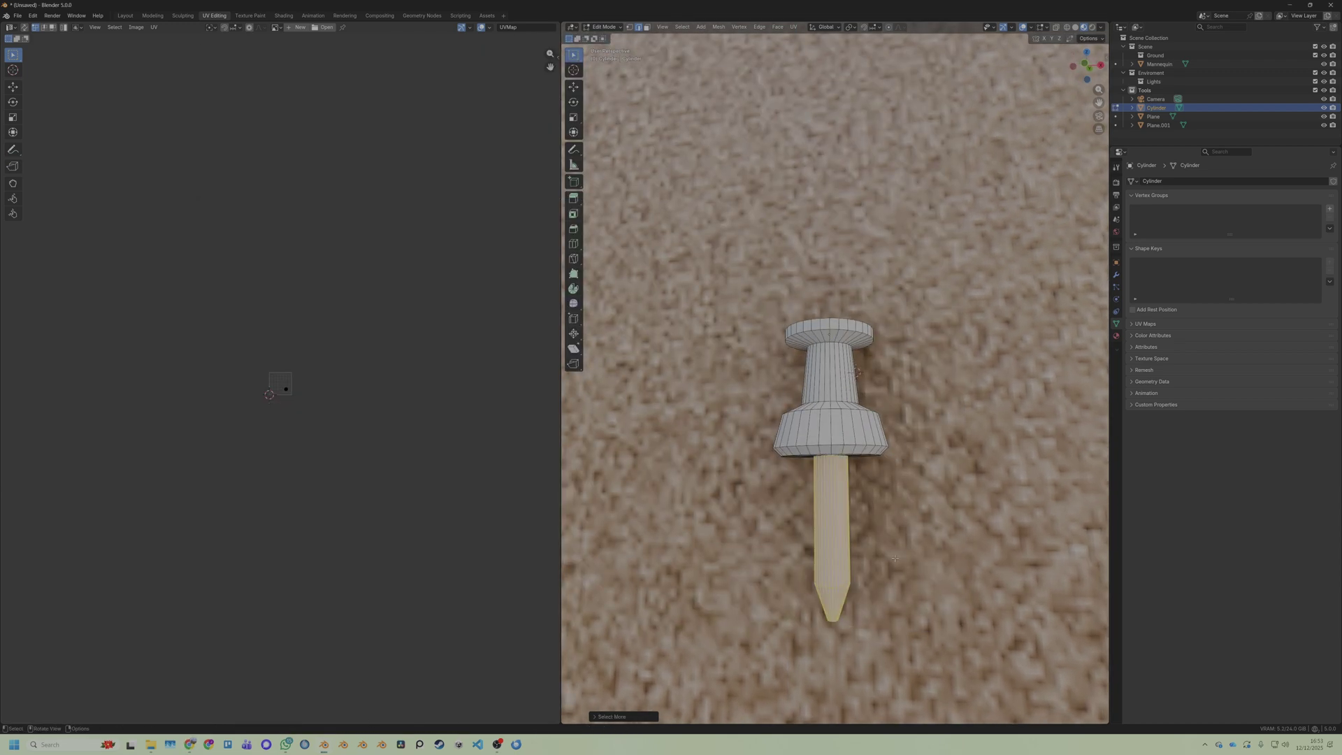
key("s")
key("shift+x")
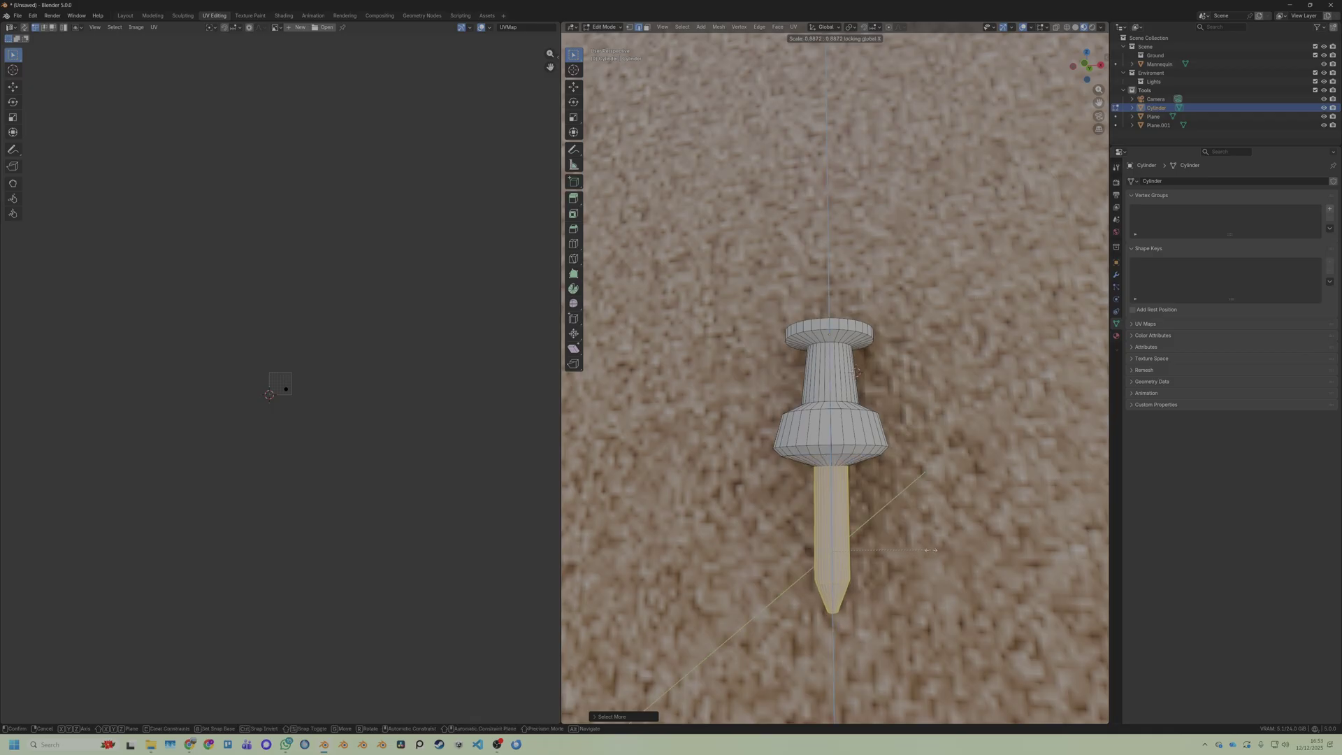
key("shift+x")
key("shift+z")
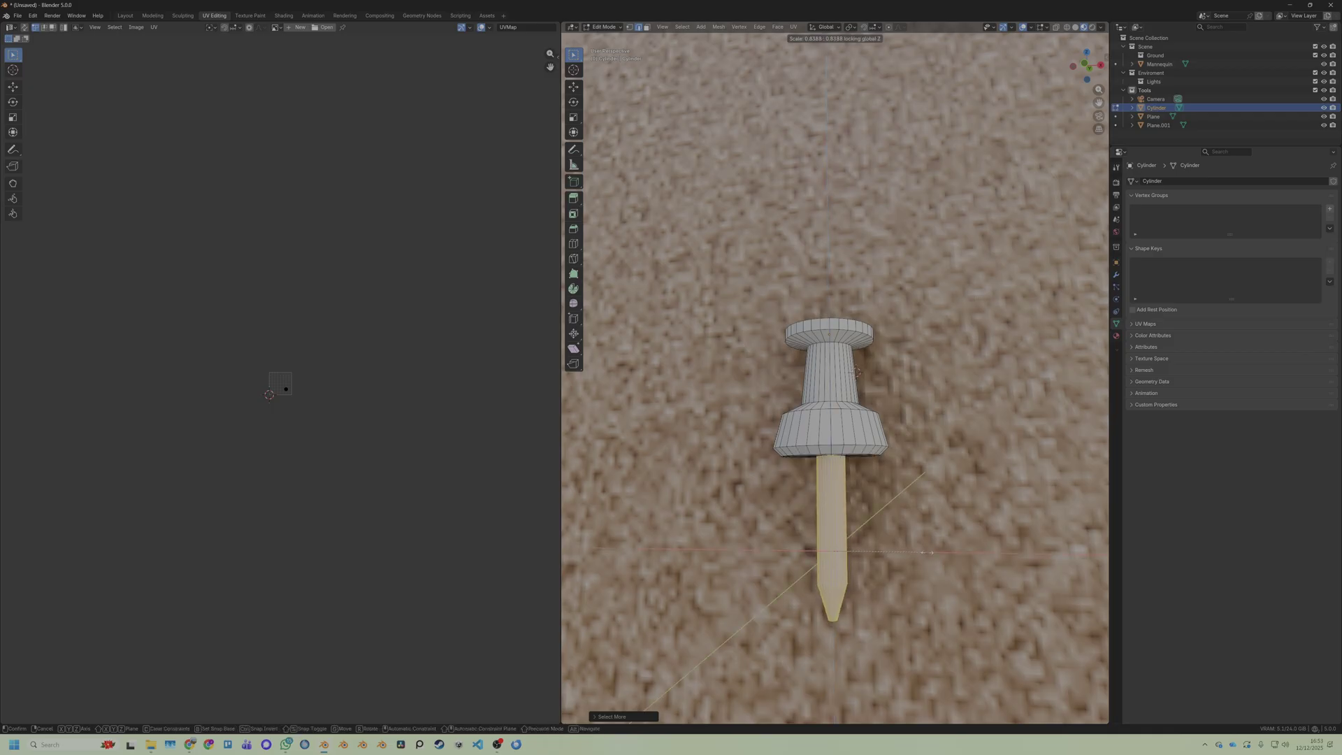
left_click(875, 546)
Apply Shade Auto Smooth to the pin in Object Mode
key("Tab")
scroll(874, 539, "down", 3)
middle_click_drag(873, 510, 856, 495)
right_click(837, 425)
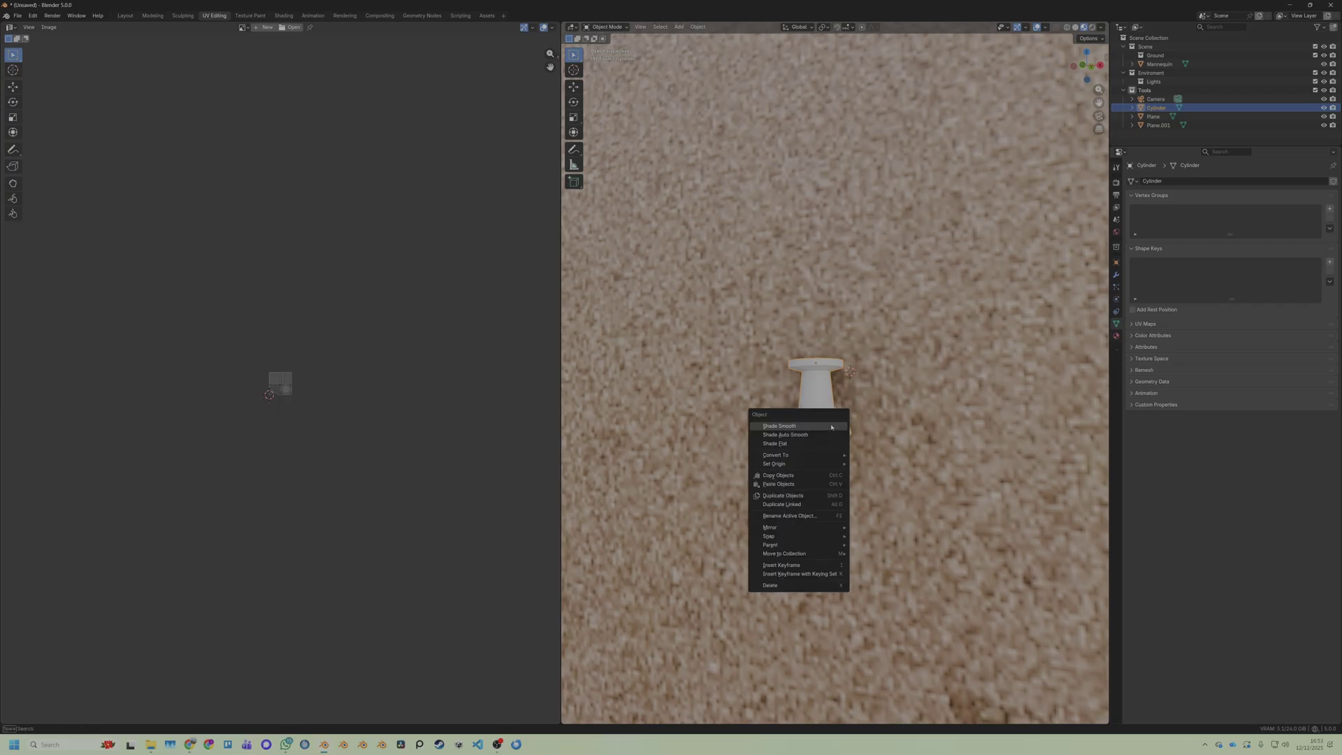
left_click(838, 435)
middle_click_drag(838, 434, 815, 429)
scroll(815, 447, "down", 3)
scroll(804, 476, "up", 6)
Snap the 3D cursor to the selected part of the needle near its tip and set the pin's origin to the cursor
key("Tab")
left_click(774, 594, "alt")
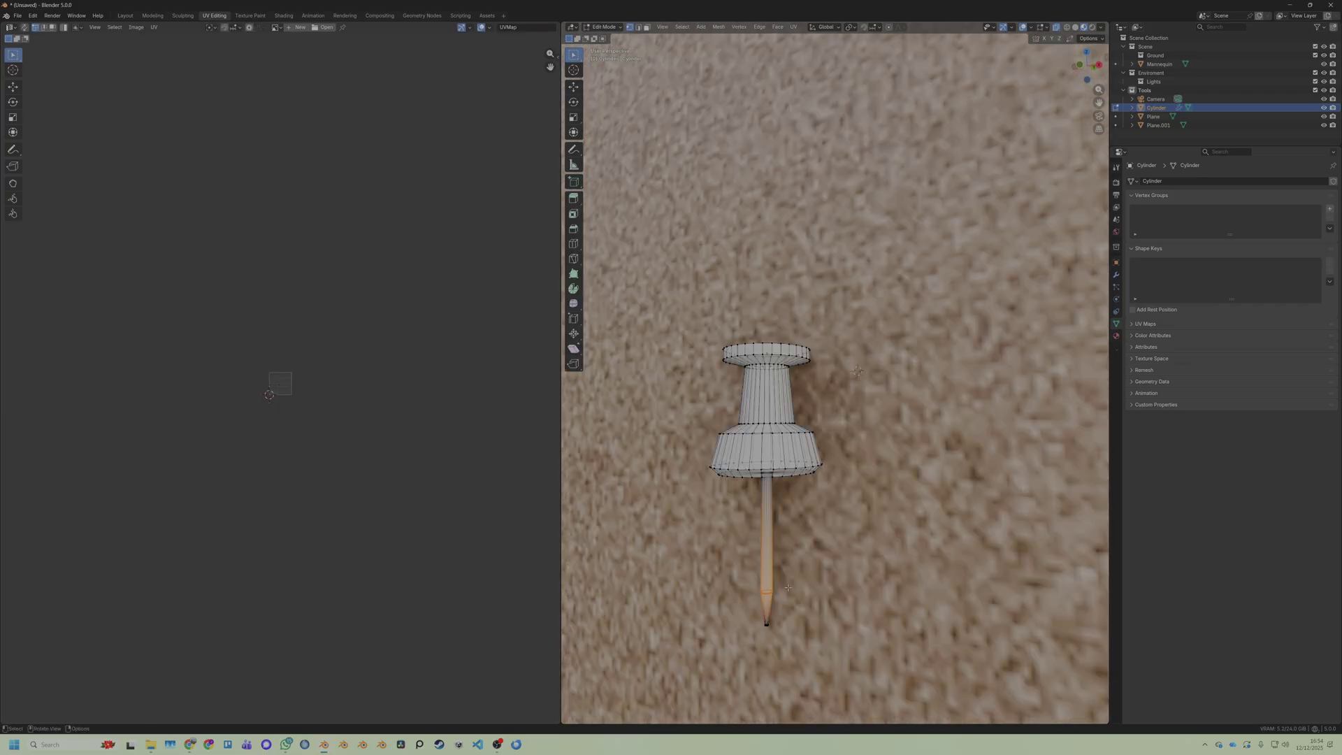
key("shift+s")
left_click(780, 638)
key("Tab")
right_click(763, 605)
mouse_move(762, 602)
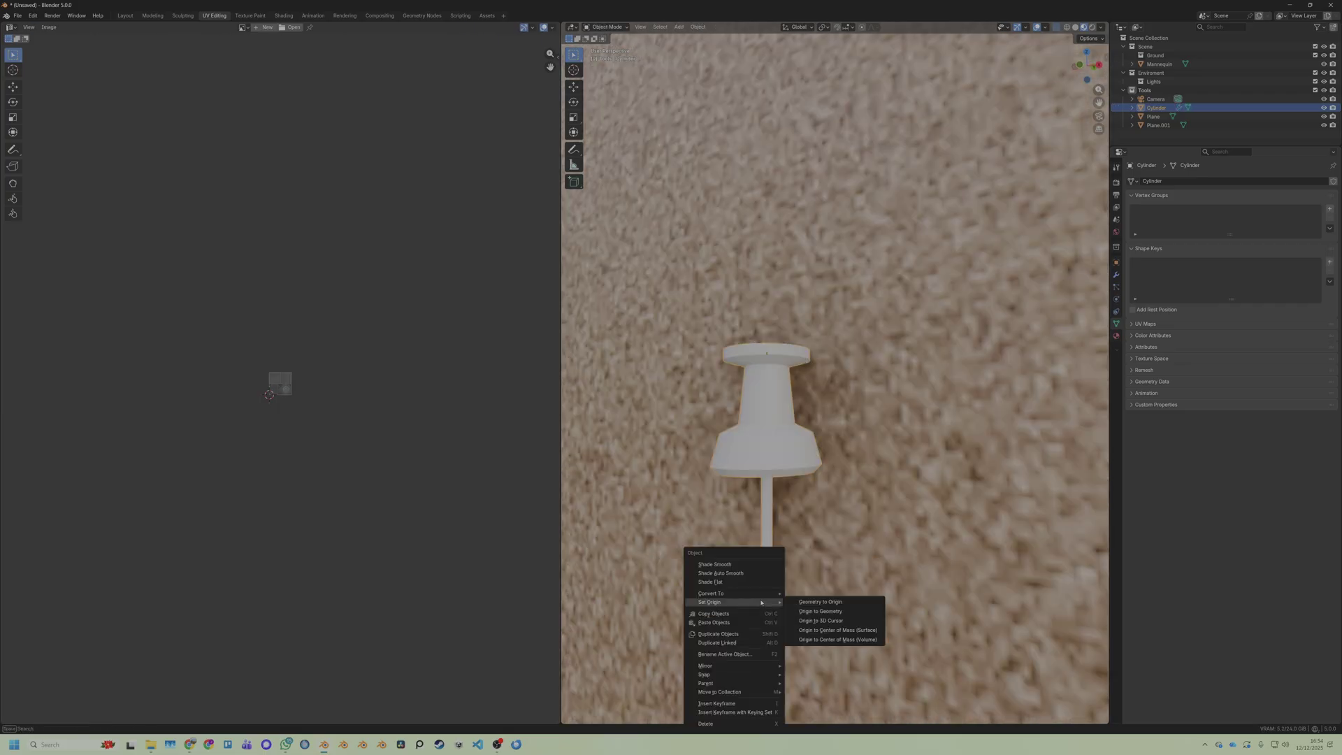
left_click(841, 622)
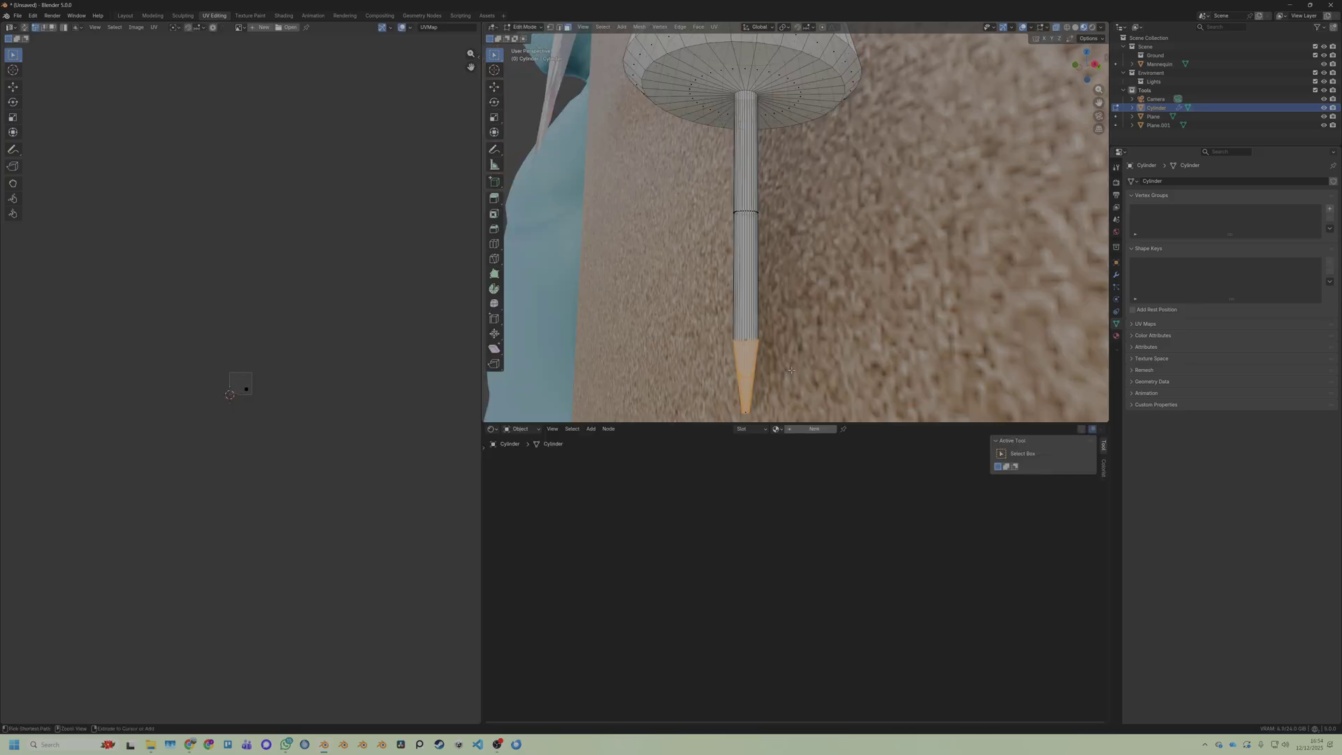
Extend the selection over the pin's whole needle and create a new material named Metal
key("ctrl+KP_Add")
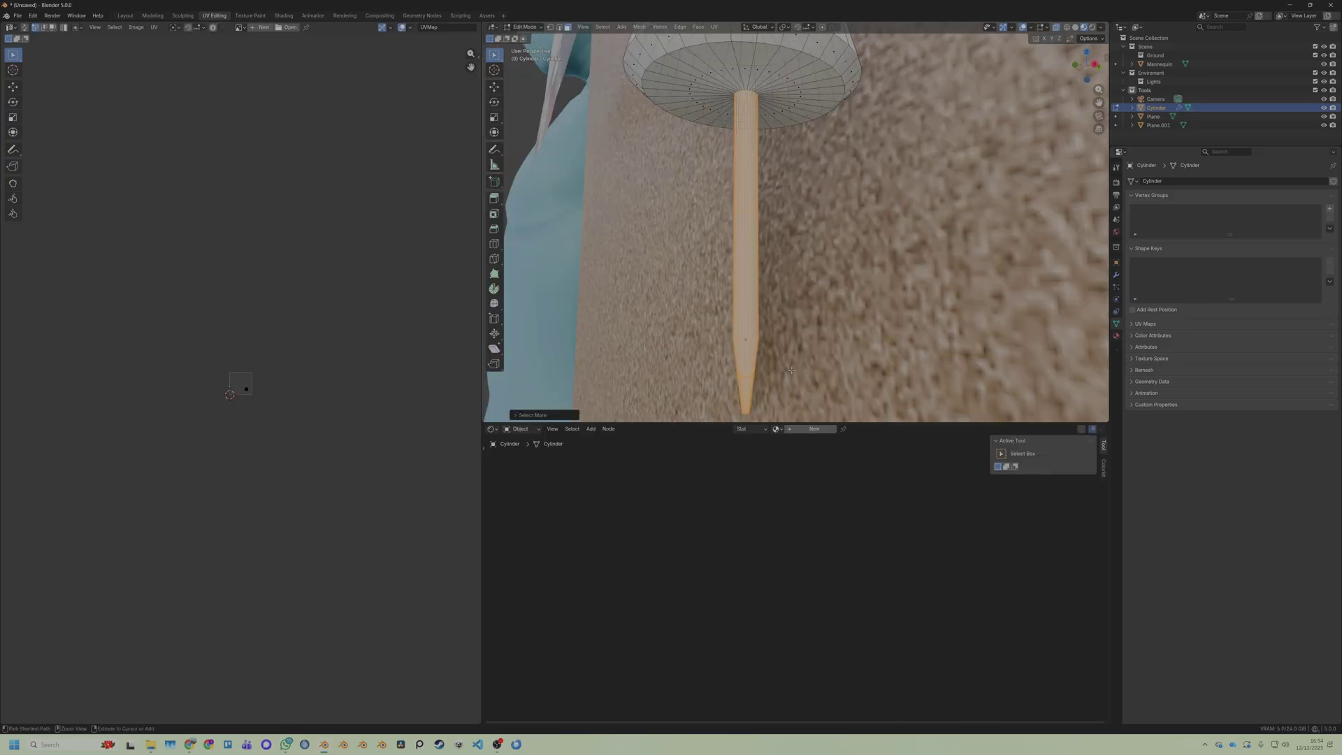
left_click(1117, 336)
left_click(1186, 229)
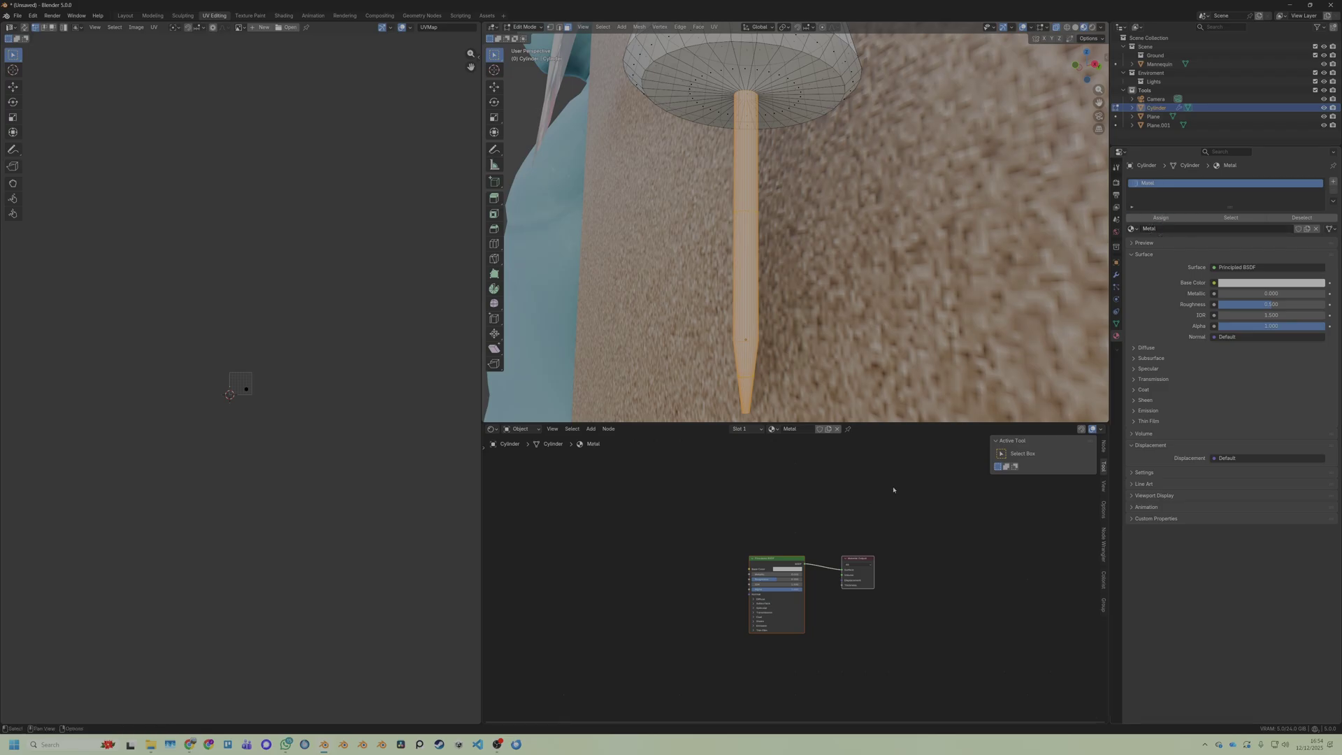
Give the Metal material a light grey base colour, Metallic 1.000 and Roughness 0.071
scroll(795, 579, "up", 5)
left_click(787, 568)
left_click_drag(804, 501, 762, 501)
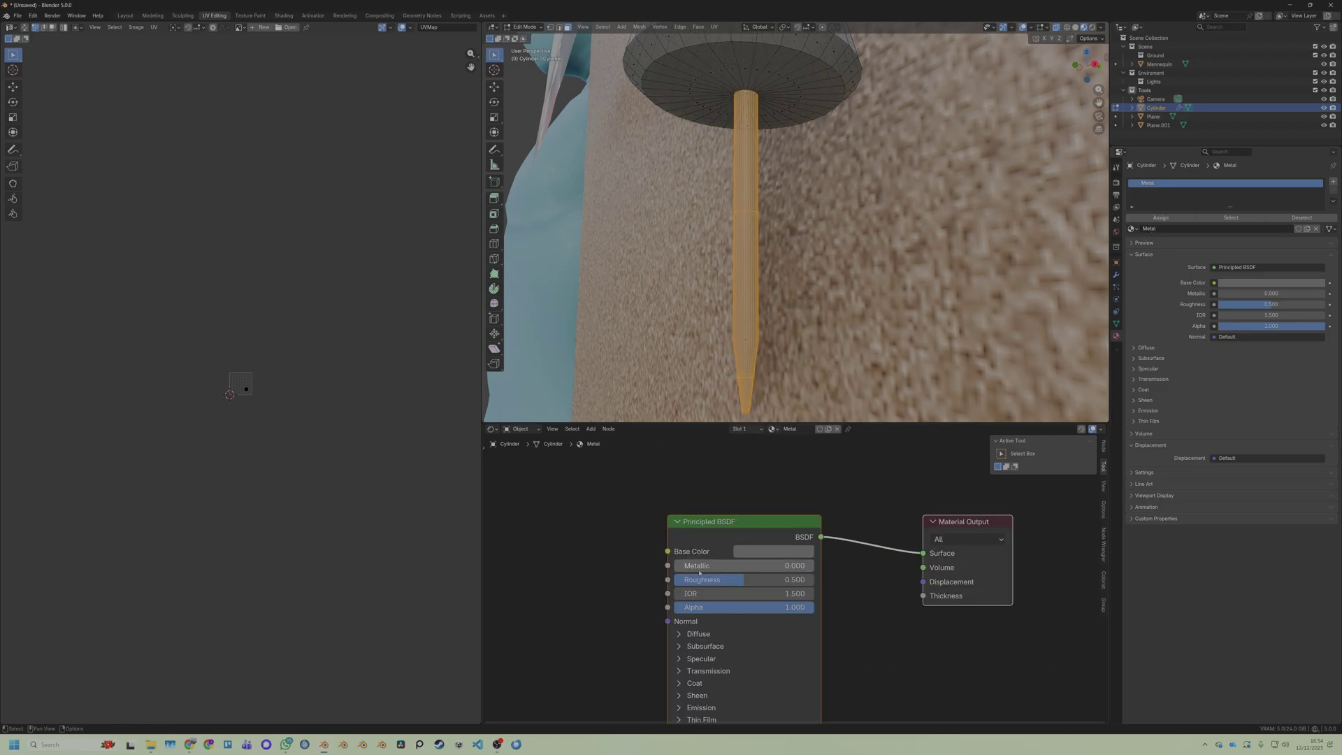
left_click_drag(736, 566, 815, 567)
left_click_drag(728, 580, 684, 580)
middle_click_drag(742, 329, 749, 384)
left_click(774, 552)
left_click_drag(789, 501, 828, 501)
left_click_drag(850, 352, 850, 341)
Invert the selection to the pin's handle and assign it a new material named Plastic in a second slot
middle_click_drag(735, 211, 743, 244, "shift")
key("ctrl+i")
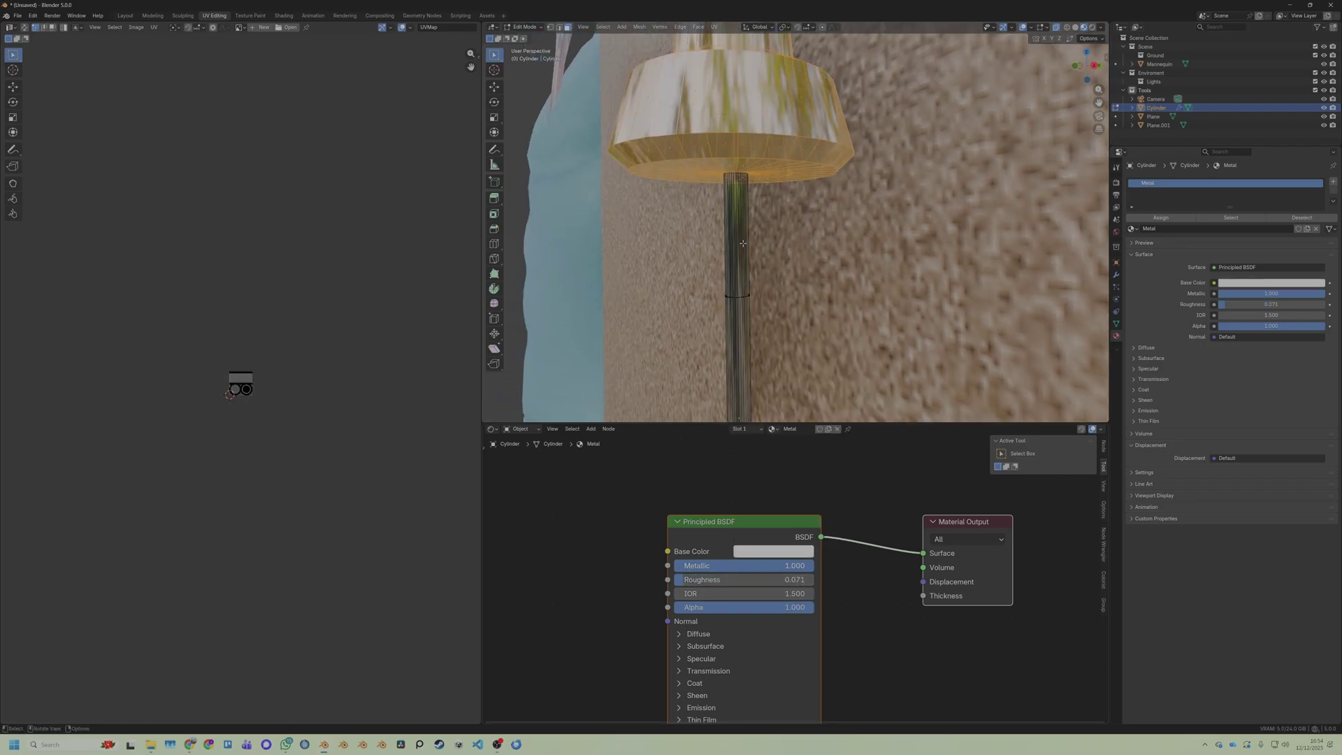
left_click(1333, 182)
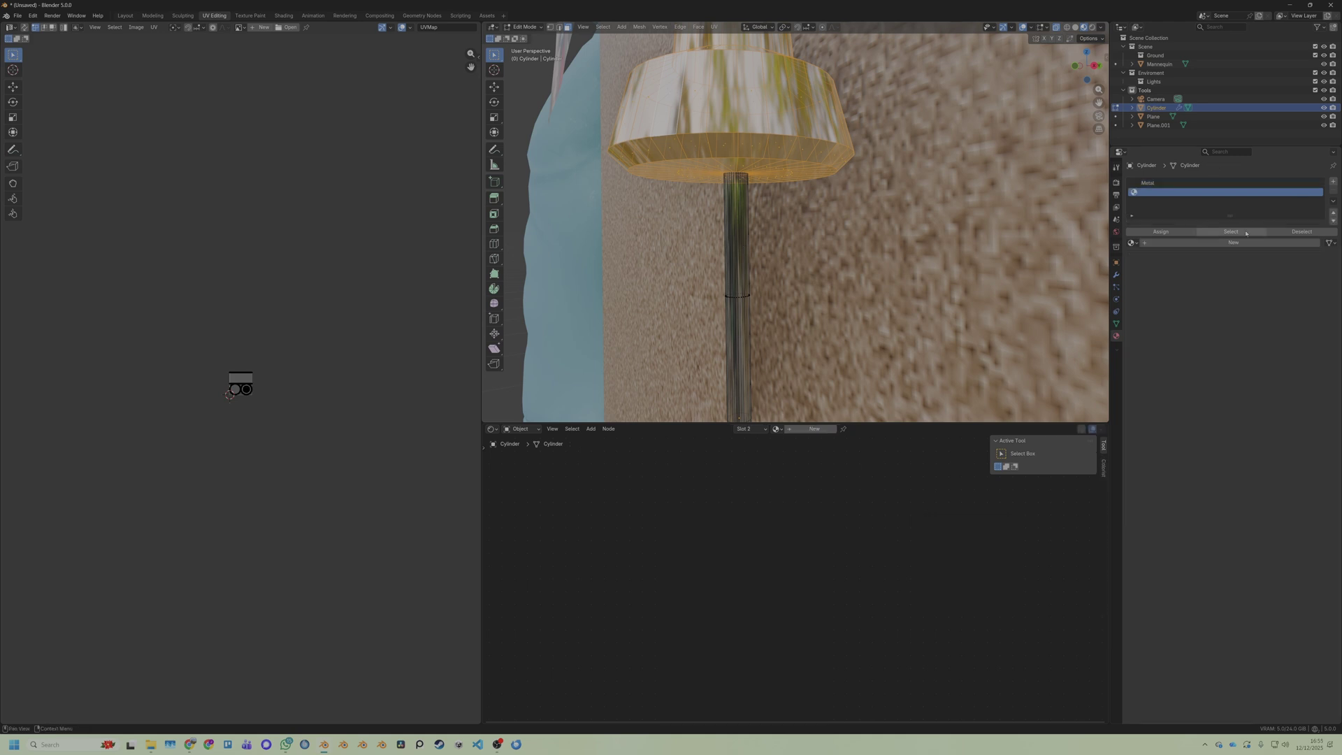
left_click(1235, 243)
left_click(1163, 232)
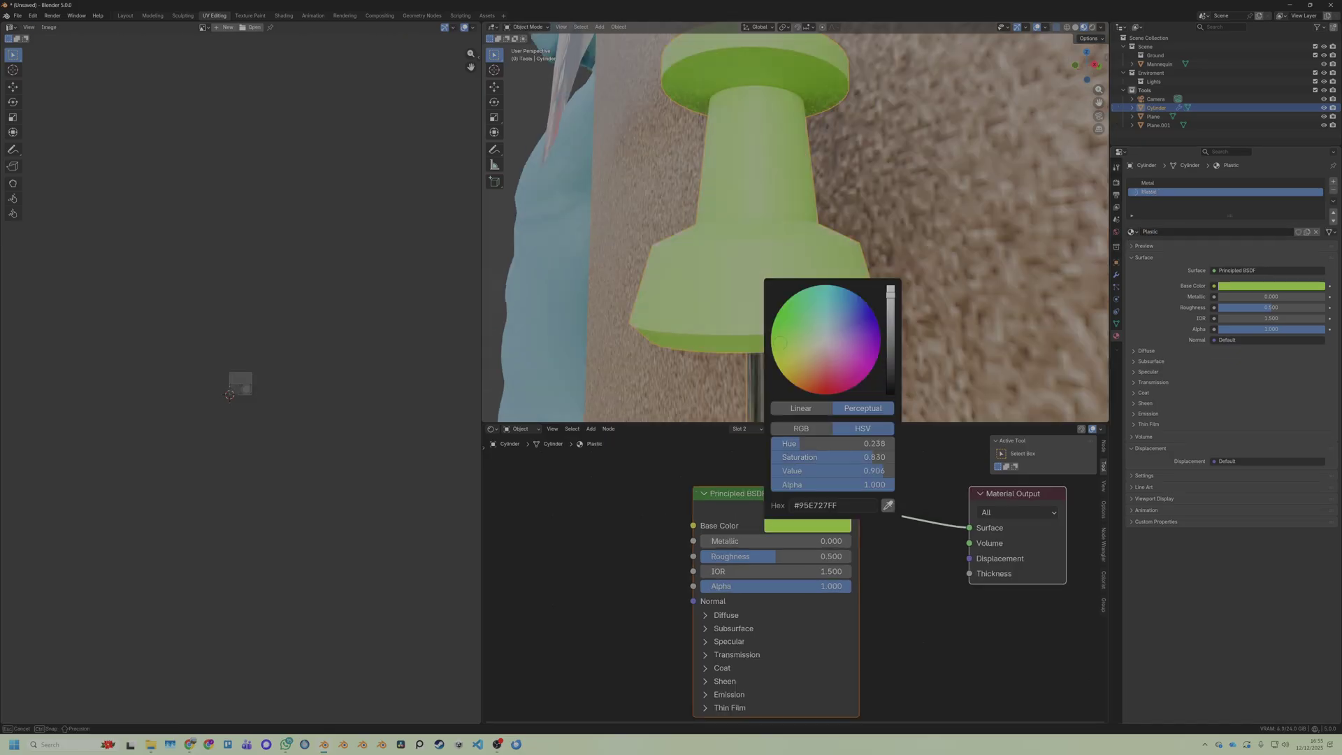
Set the Plastic material to a green base colour with Subsurface Weight 1.000 and Roughness 0.202
mouse_move(790, 327)
left_mouse_down()
mouse_move(842, 360)
mouse_move(791, 327)
left_mouse_up()
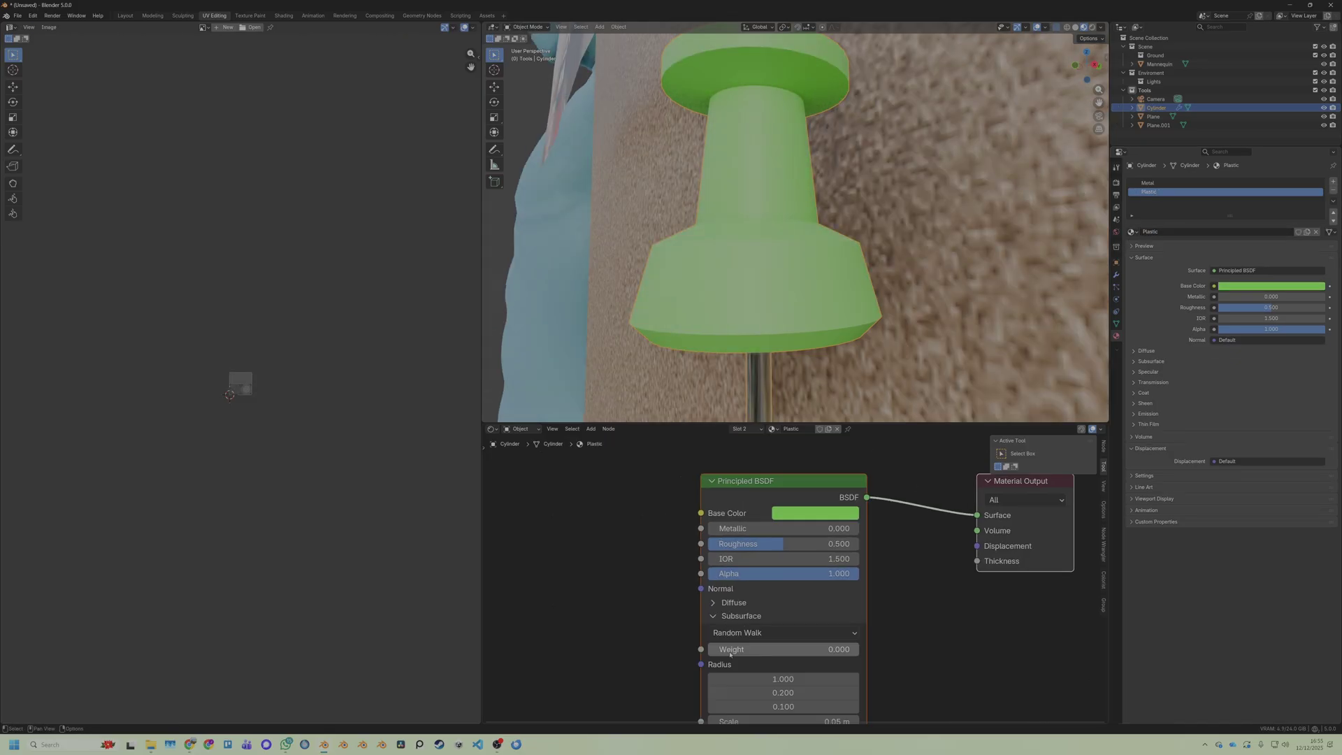
left_click_drag(713, 649, 765, 649)
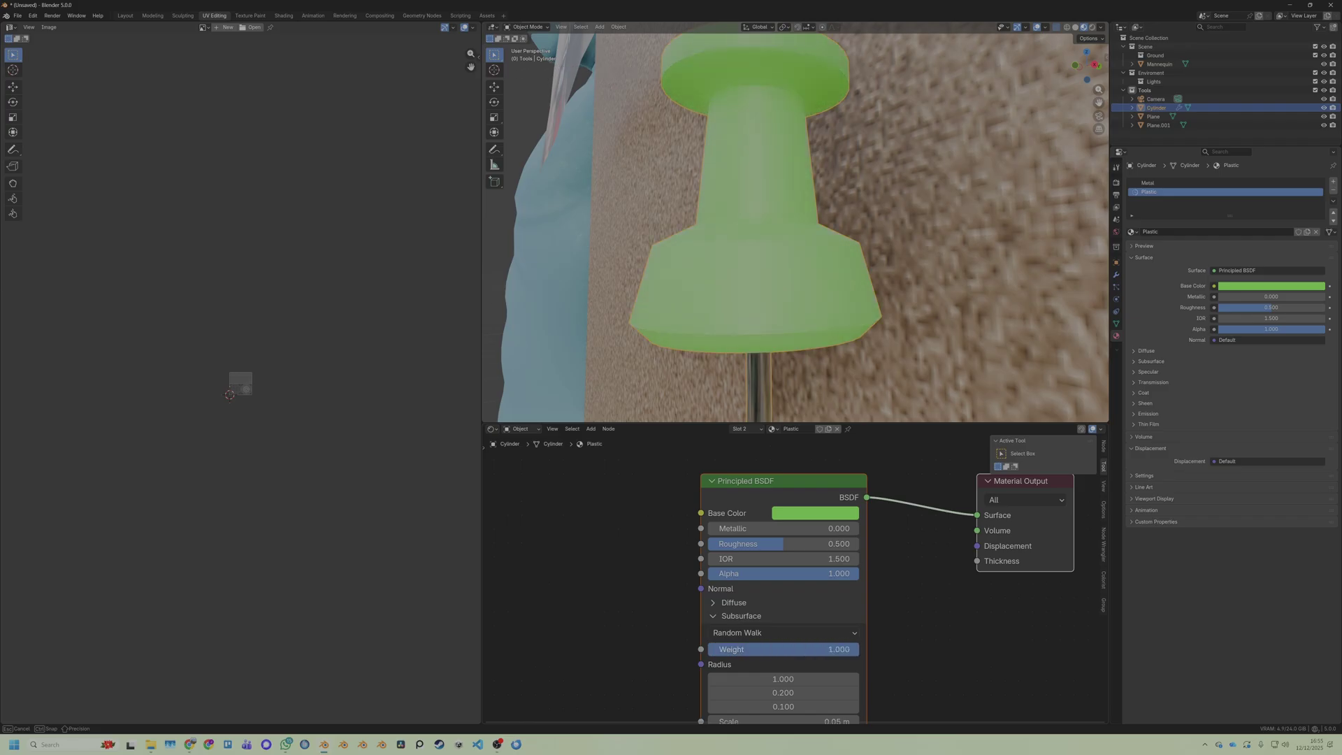
middle_click_drag(741, 209, 795, 194)
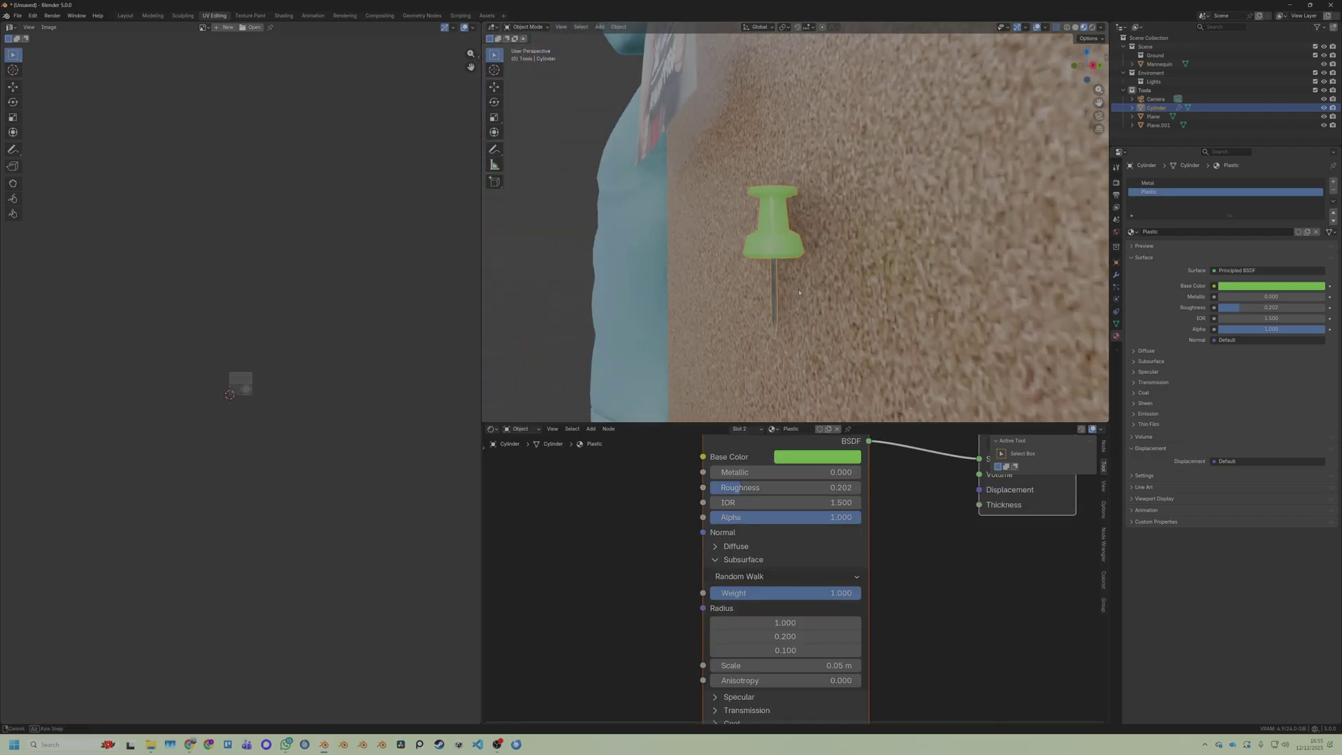
Bevel the edge loops around the upper cap of the pin's handle
scroll(762, 224, "up", 4)
key("Tab")
key("ctrl+b")
scroll(794, 209, "up", 1)
left_click(794, 210)
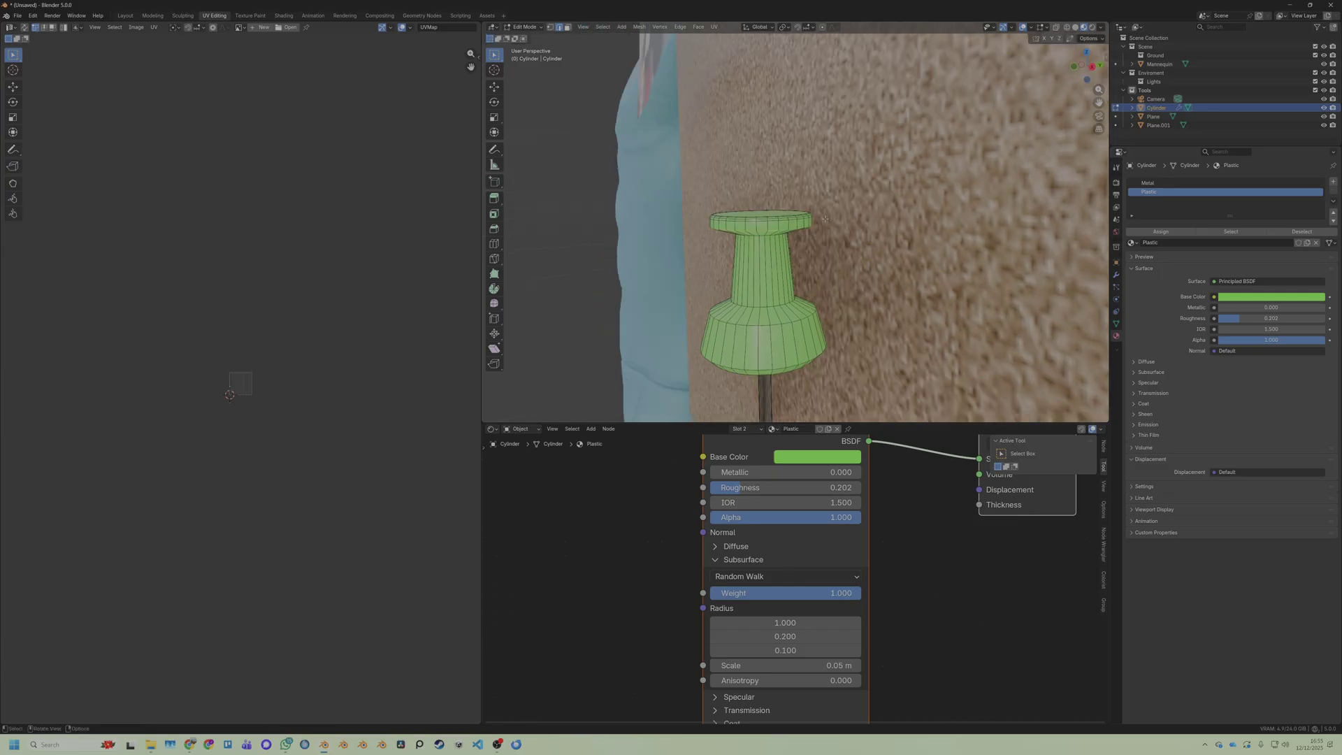
scroll(804, 217, "up", 2)
left_click(811, 228, "alt")
key("ctrl+b")
left_click(836, 224)
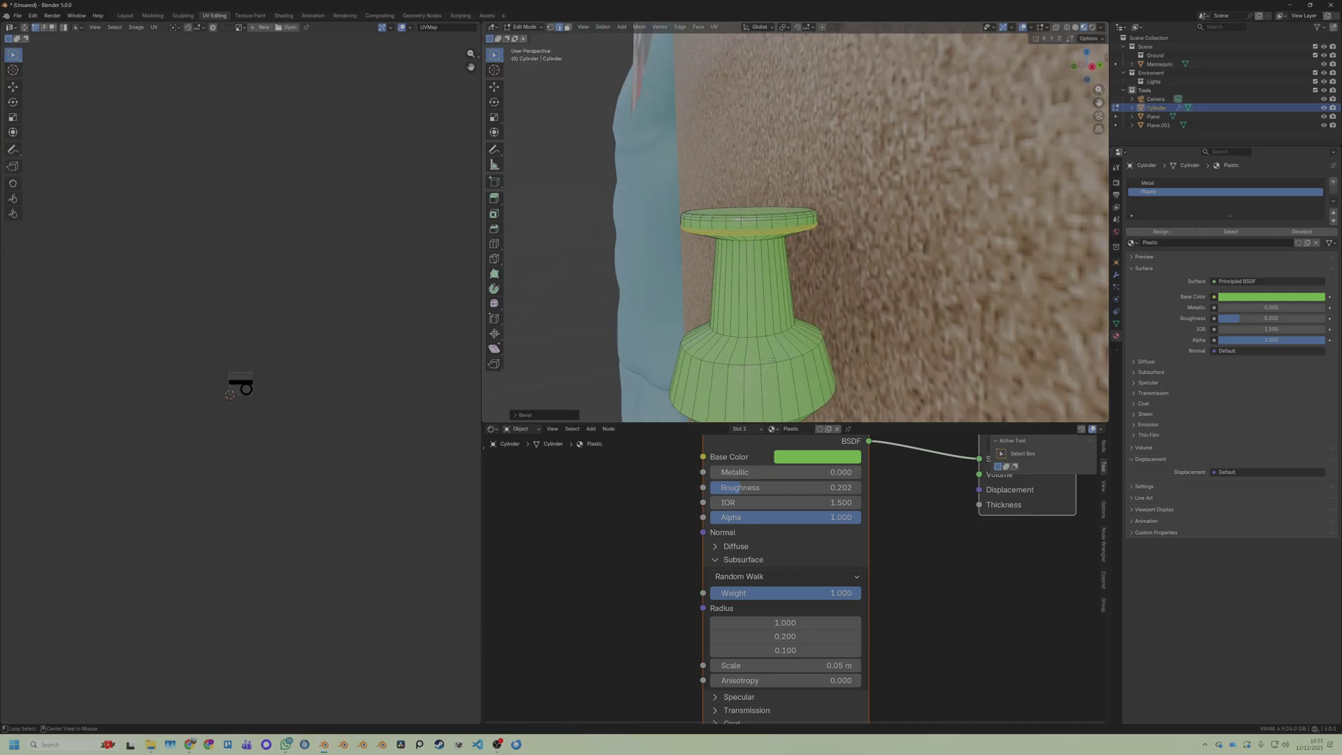
Bevel the edge loops around the wide lower collar of the pin's handle
left_click(816, 347, "alt")
key("ctrl+b")
left_click(832, 346)
left_click(820, 343, "alt")
key("ctrl+b")
mouse_move(831, 345)
middle_mouse_down()
mouse_move(826, 326)
mouse_move(811, 342)
mouse_move(834, 331)
mouse_move(832, 350)
middle_mouse_up()
left_click(828, 346)
key("ctrl+b")
left_click(839, 332)
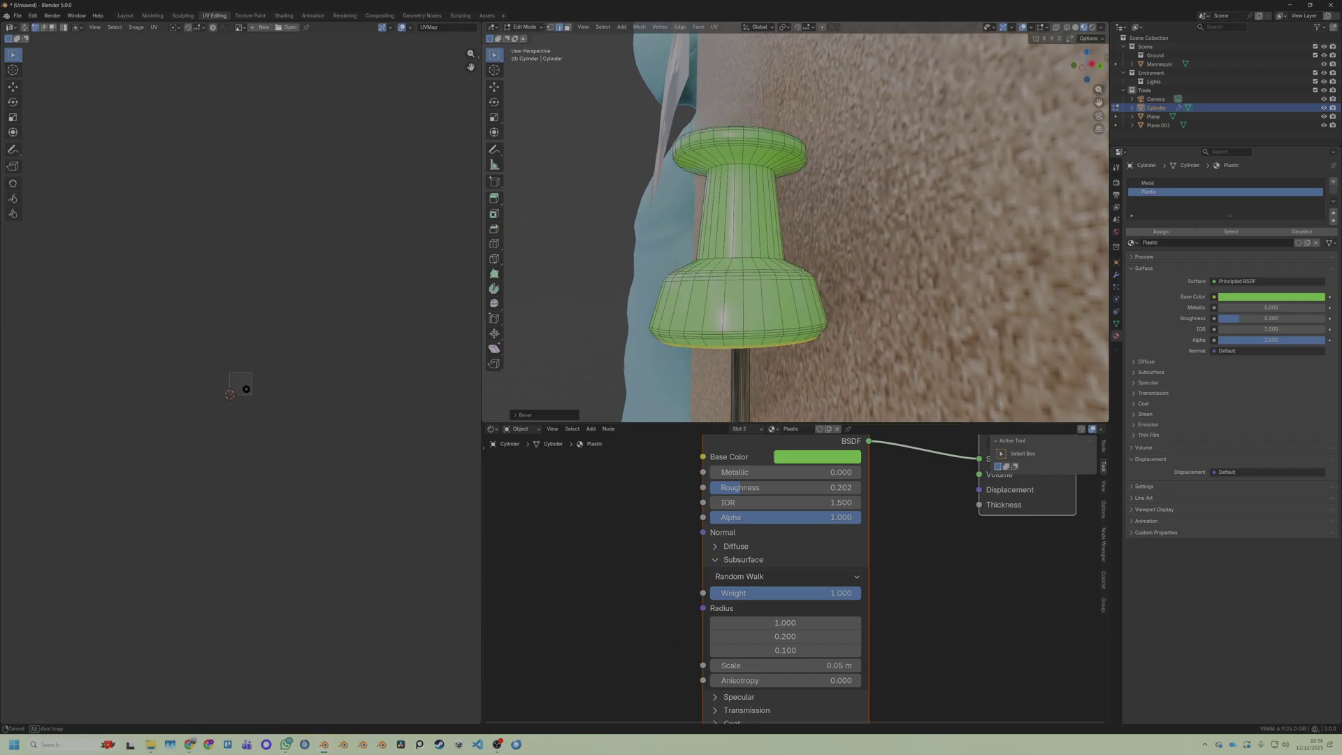
Return to Object Mode and set the Plastic material's Subsurface Weight to 0.938
key("Tab")
scroll(832, 335, "down", 6)
left_click_drag(841, 593, 832, 593)
scroll(832, 531, "down", 1)
Move the pin to the top of the girl poster and rotate it so its needle points into the board
scroll(811, 315, "down", 8)
key("g")
left_click(737, 143)
key("r")
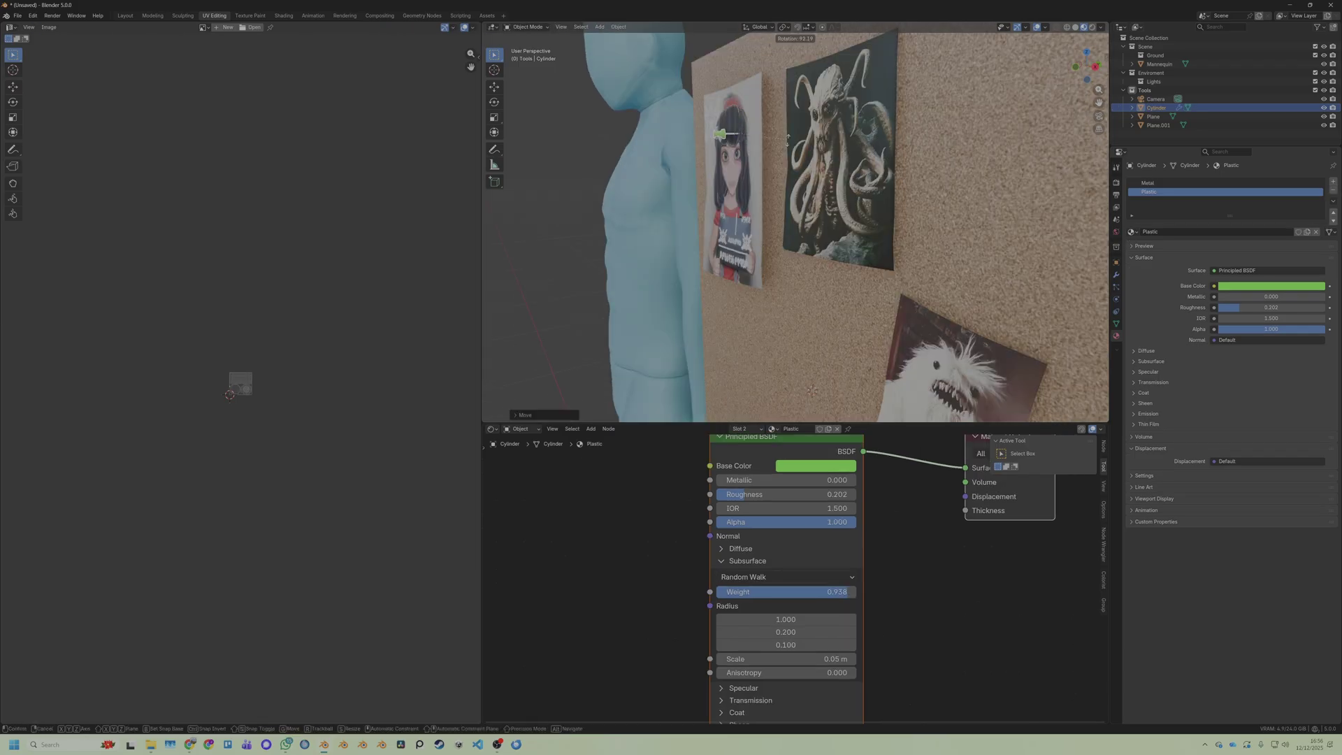
left_click(751, 144)
middle_click_drag(758, 145, 942, 143, "alt")
key("g")
left_click(771, 133)
Place duplicates of the pin, linked where possible, at the tops of the other posters
key("shift+d")
left_click(927, 157)
key("alt+d")
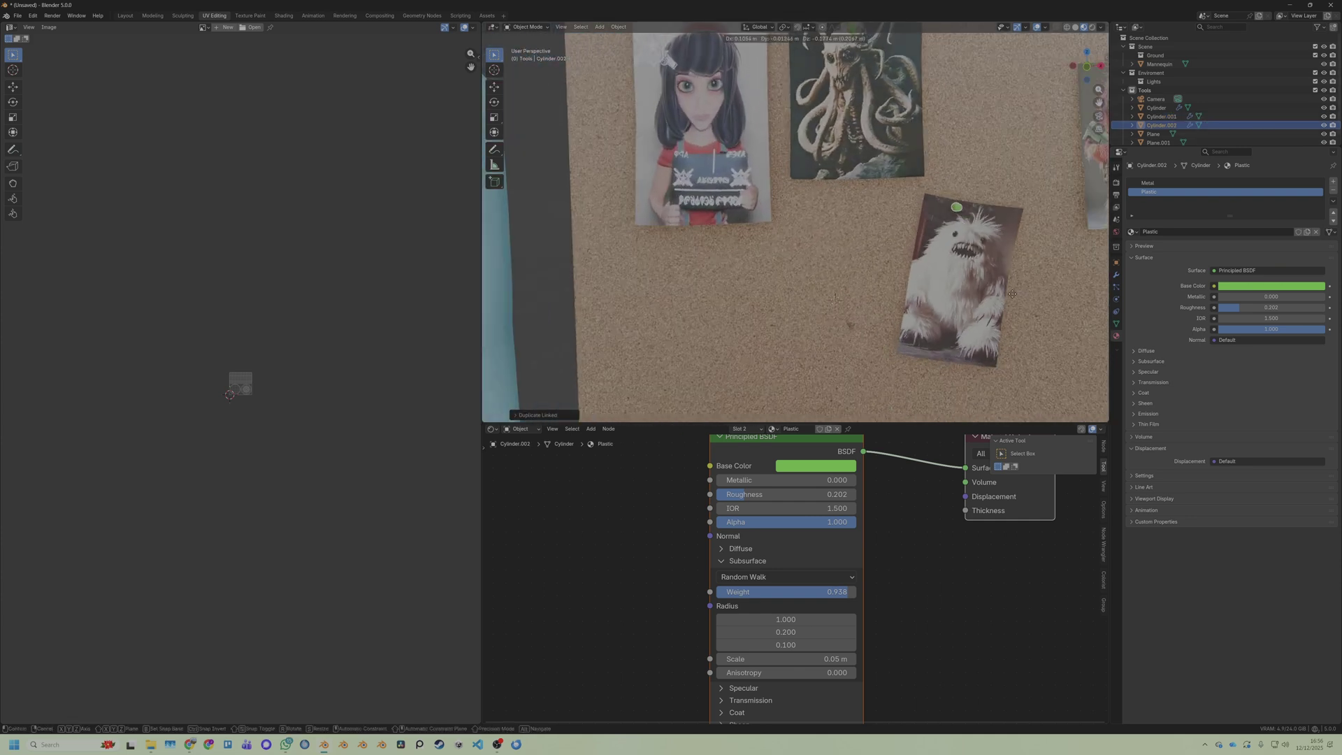
left_click(1028, 308)
middle_click_drag(1029, 308, 957, 122)
key("alt+d")
left_click(1041, 114)
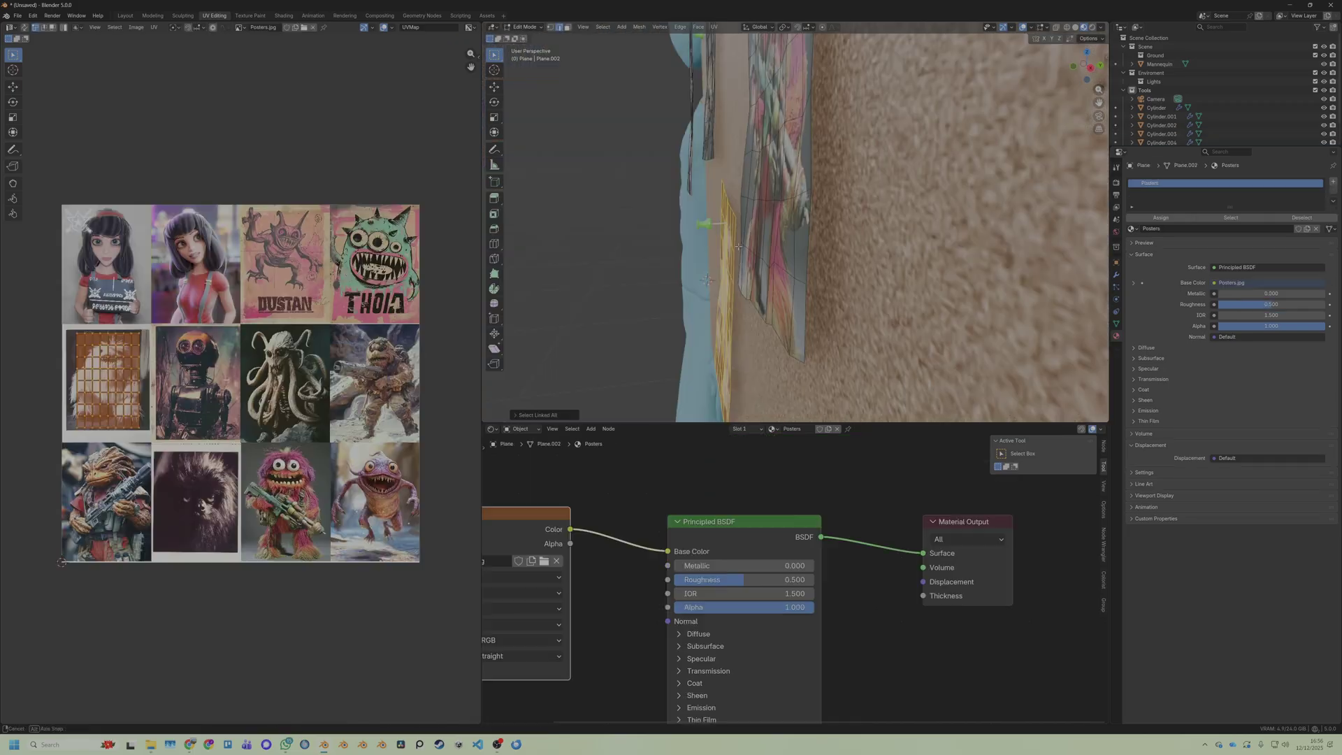
Leave the posters' Edit Mode and move the protruding pin along Y into its poster sheet
mouse_move(739, 247)
middle_mouse_down()
mouse_move(778, 244)
mouse_move(763, 241)
middle_mouse_up()
key("Tab")
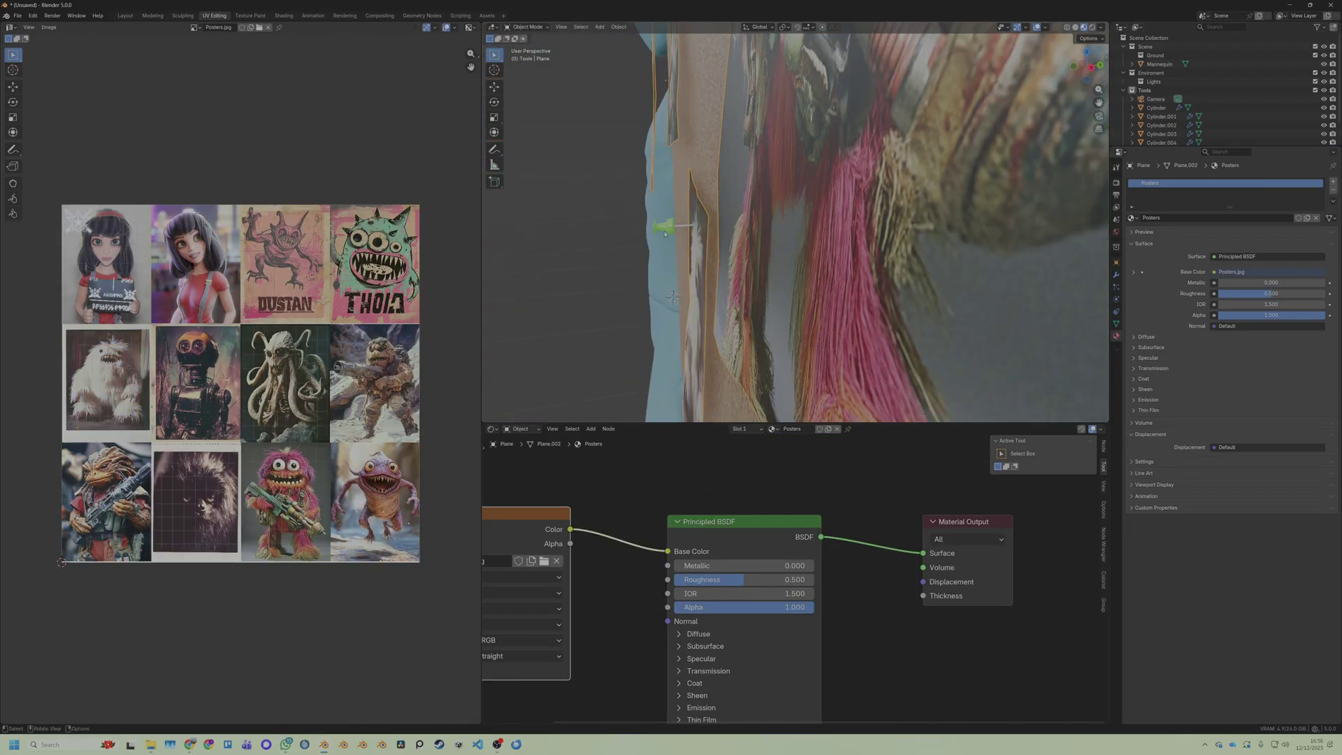
left_click(668, 227)
key("g")
key("y")
left_click(690, 227)
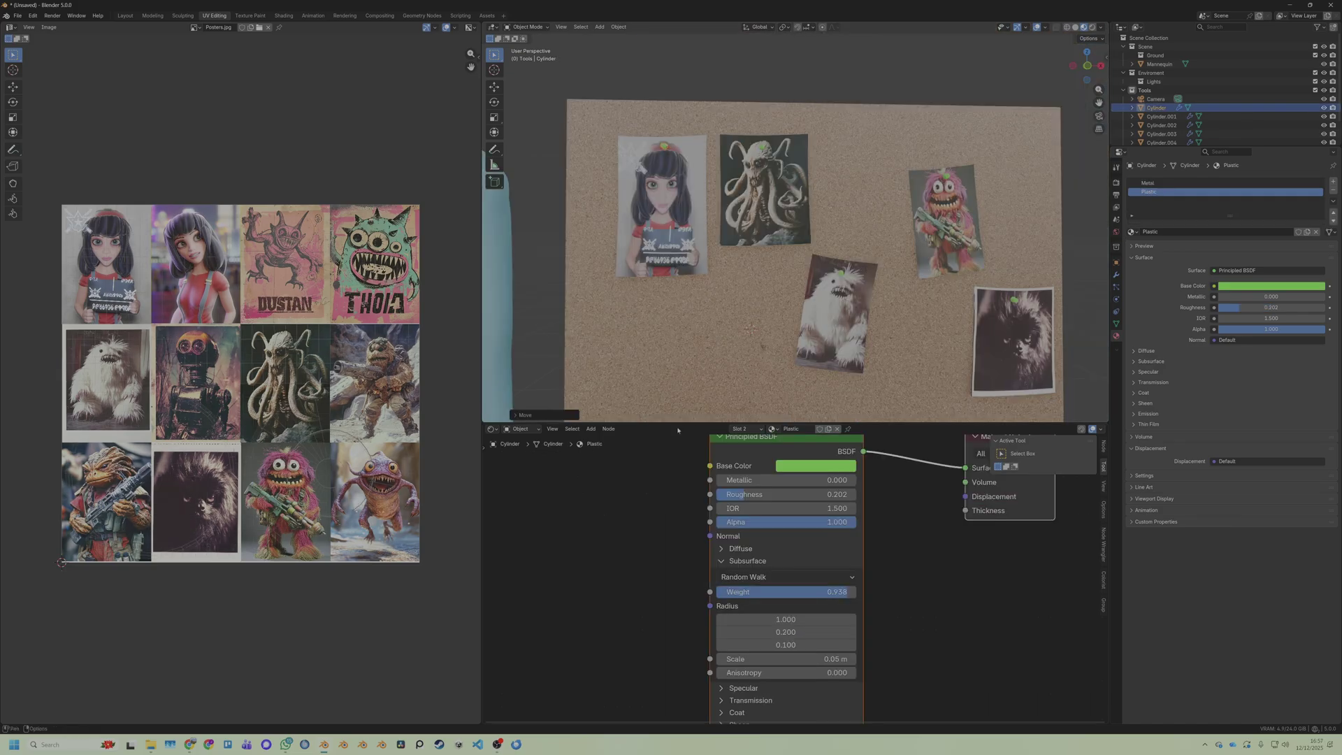
Add a Color Ramp node beside the Plastic material's Principled BSDF
middle_click_drag(588, 518, 667, 518)
scroll(602, 521, "up", 2)
key("shift+a")
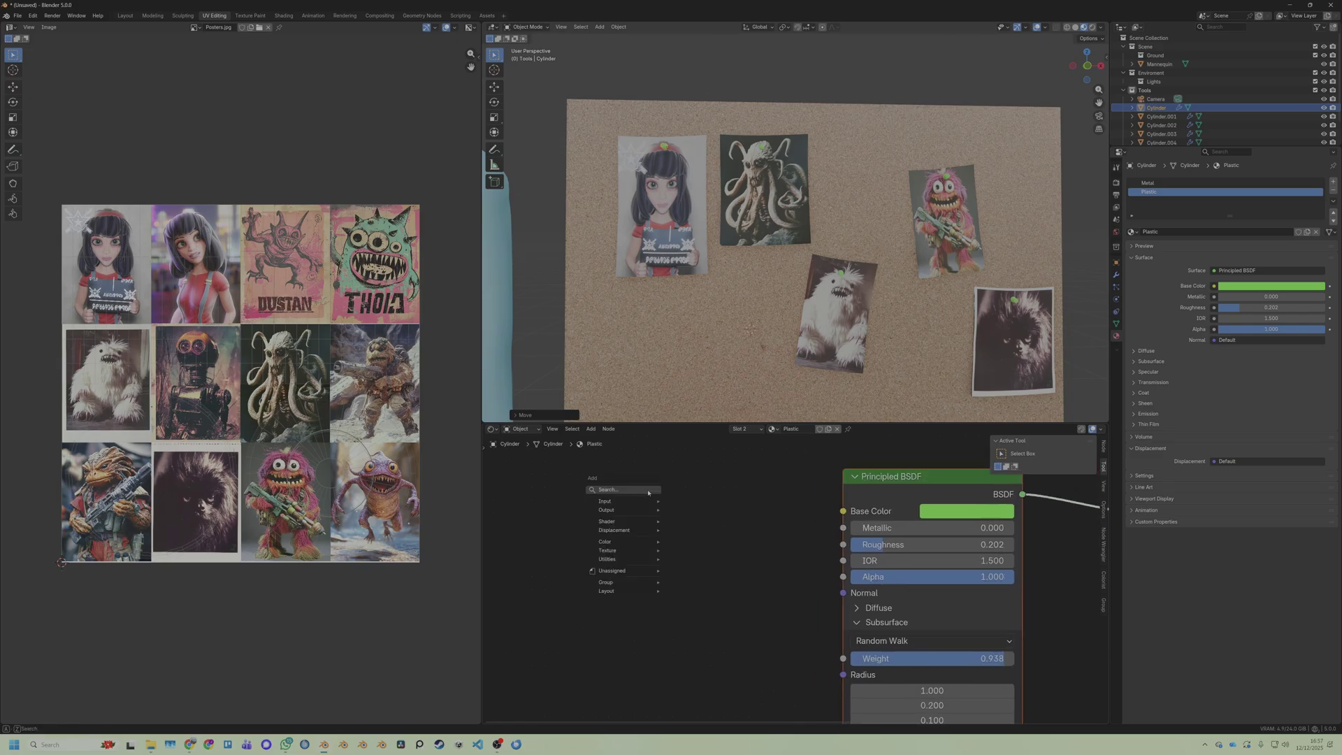
left_click(649, 491)
type("col")
key("Return")
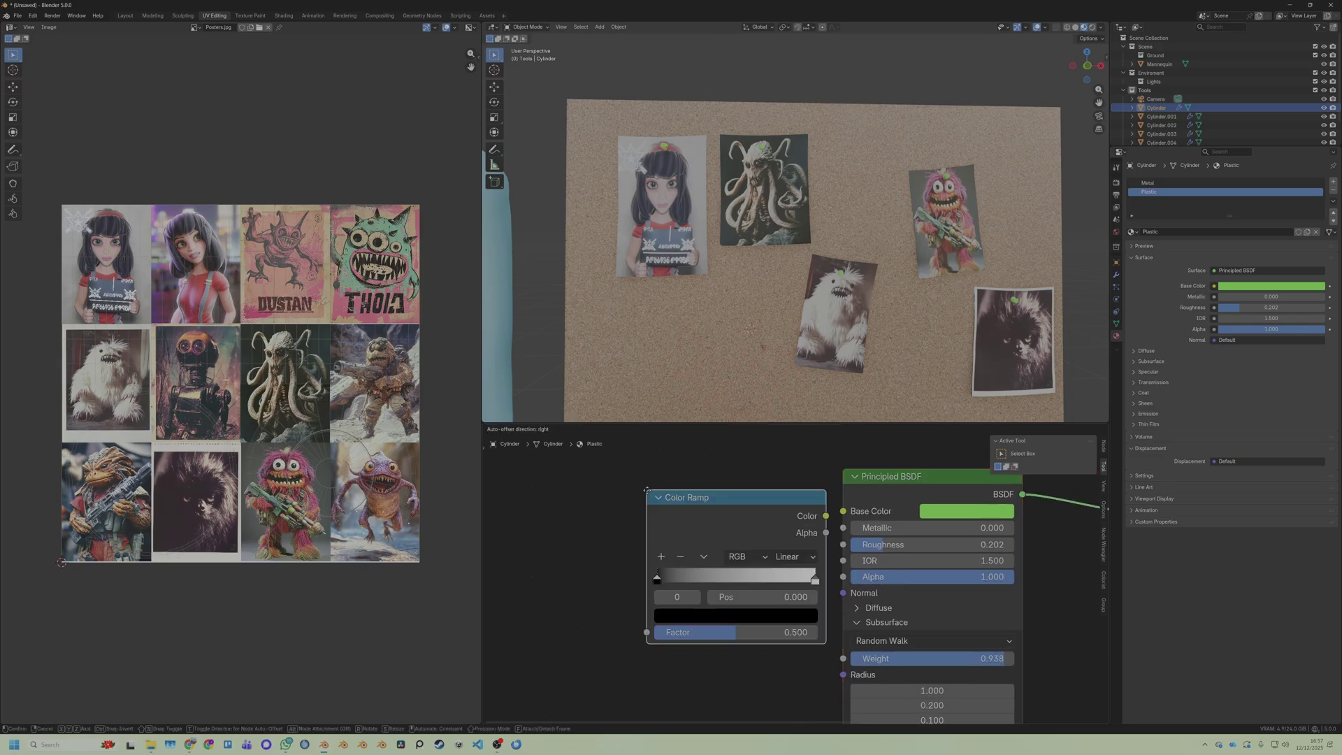
left_click(578, 475)
Set the Color Ramp's interpolation to Constant and distribute four stops across it
left_click(727, 542)
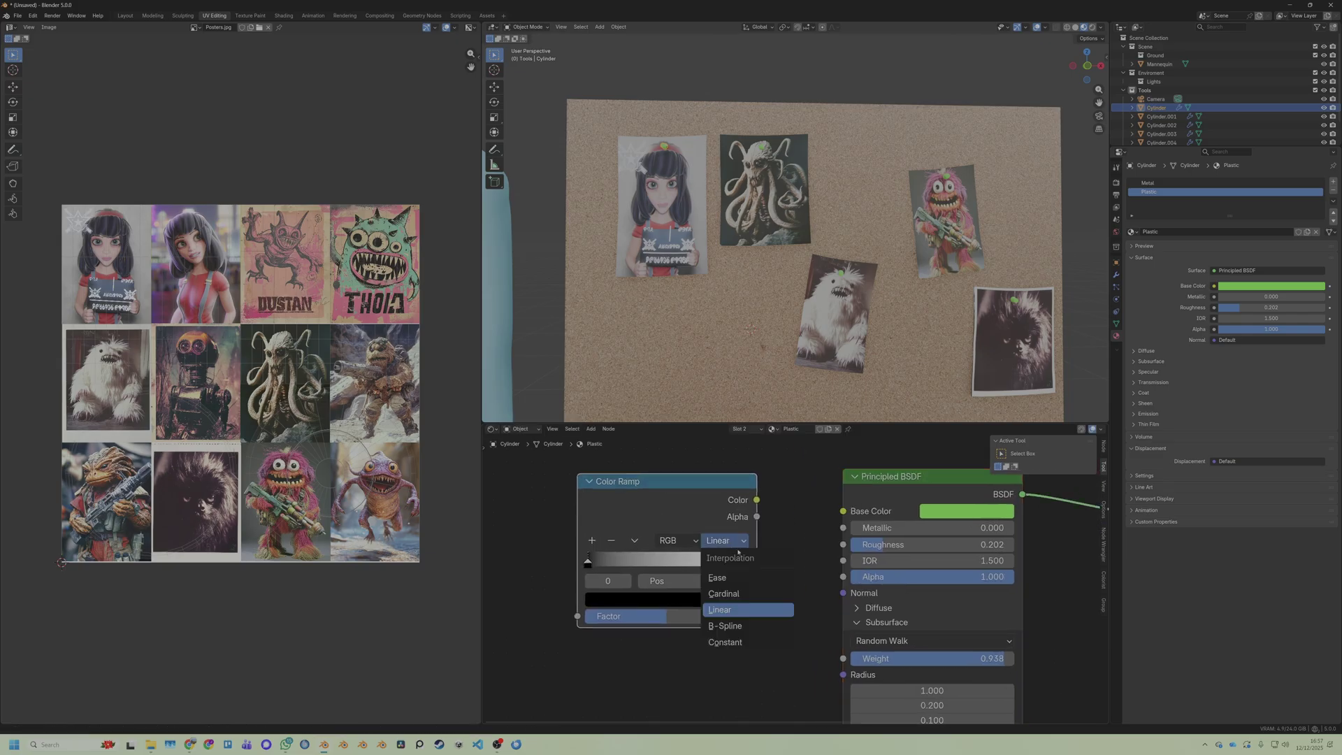
left_click(725, 642)
left_click_drag(710, 564, 593, 563)
left_click(676, 563, "ctrl")
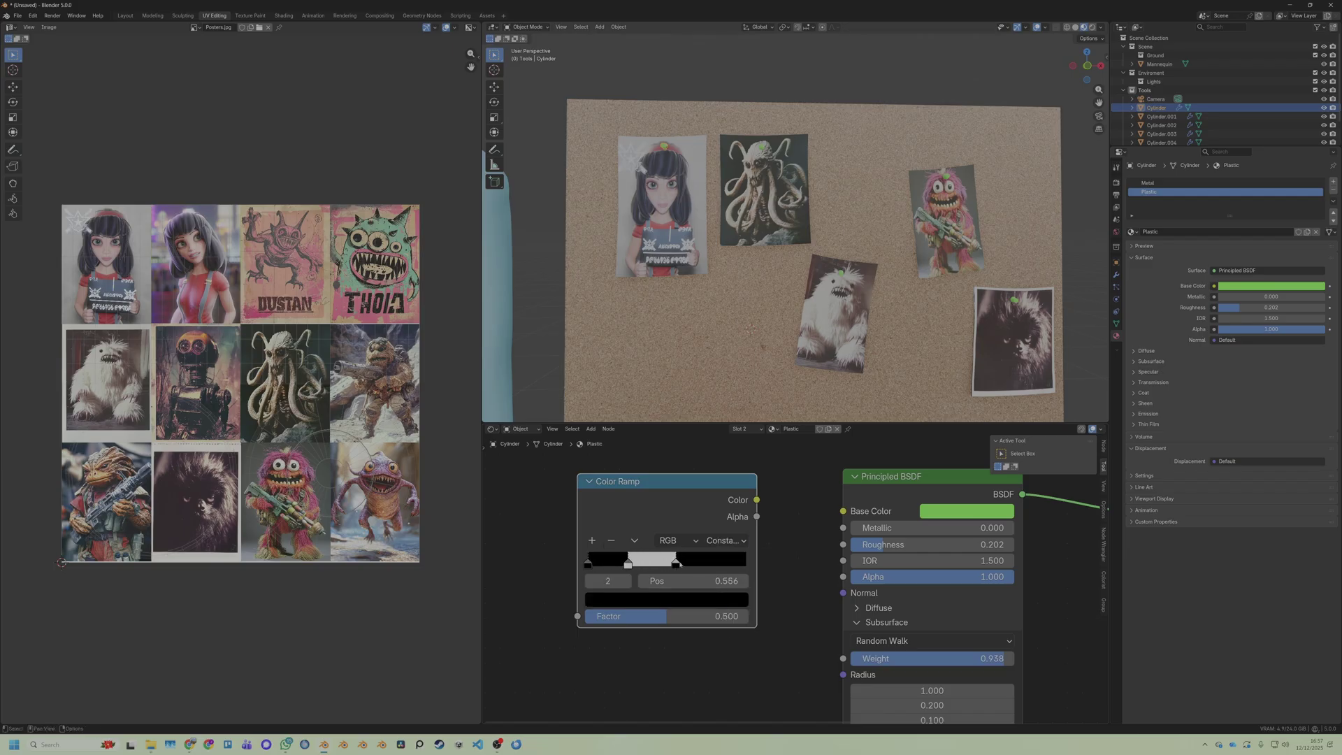
left_click(592, 540)
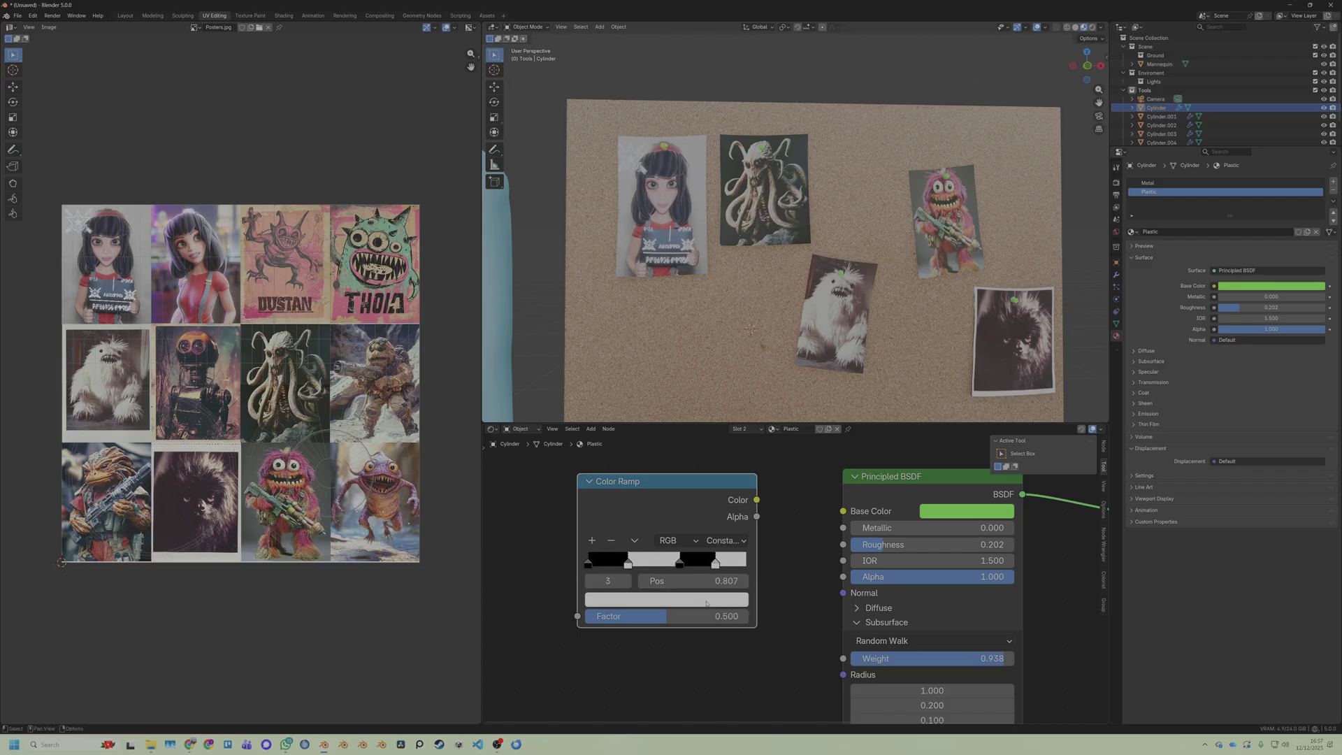
Colour the Color Ramp's four stops purple, blue, red and green, in order from position 0
left_click(699, 601)
left_click_drag(629, 423, 654, 455)
left_click(680, 563)
left_click(678, 602)
left_click(628, 564)
left_click(658, 601)
left_click_drag(660, 392, 687, 361)
left_click(588, 564)
left_click(650, 600)
left_click_drag(659, 416, 701, 433)
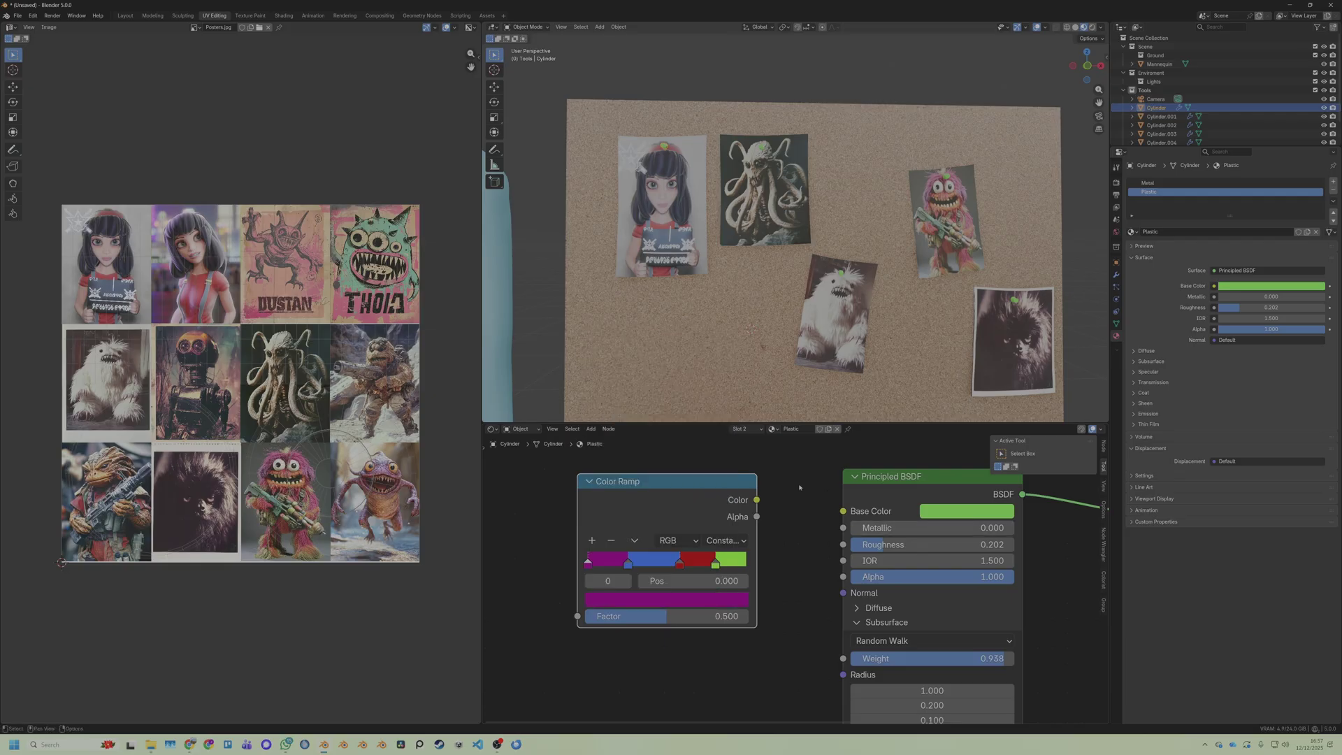
Connect the Color Ramp to Base Color and drive its Factor with the Object Info node's Random output
left_click_drag(757, 500, 843, 513)
middle_click_drag(557, 532, 711, 536)
left_click_drag(731, 620, 602, 519)
type("random")
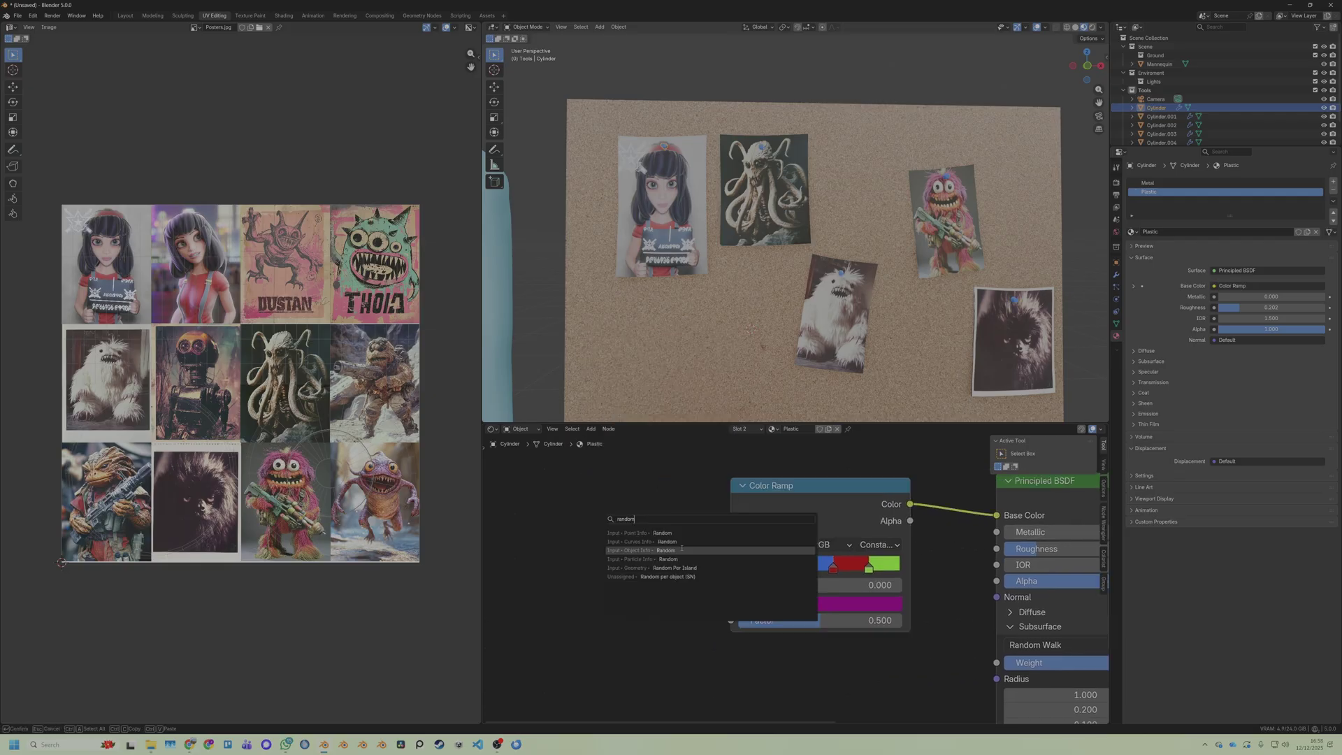
left_click(681, 549)
left_click(552, 524)
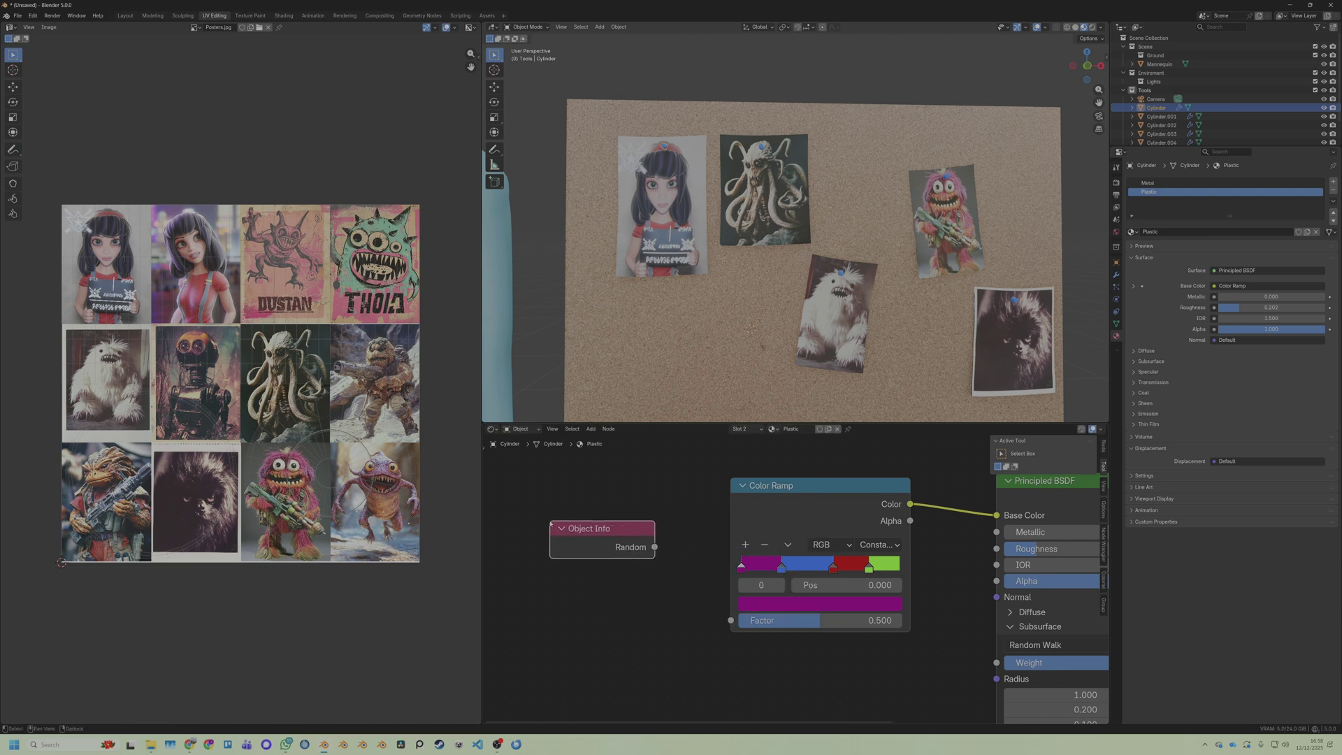
left_click_drag(732, 625, 732, 621)
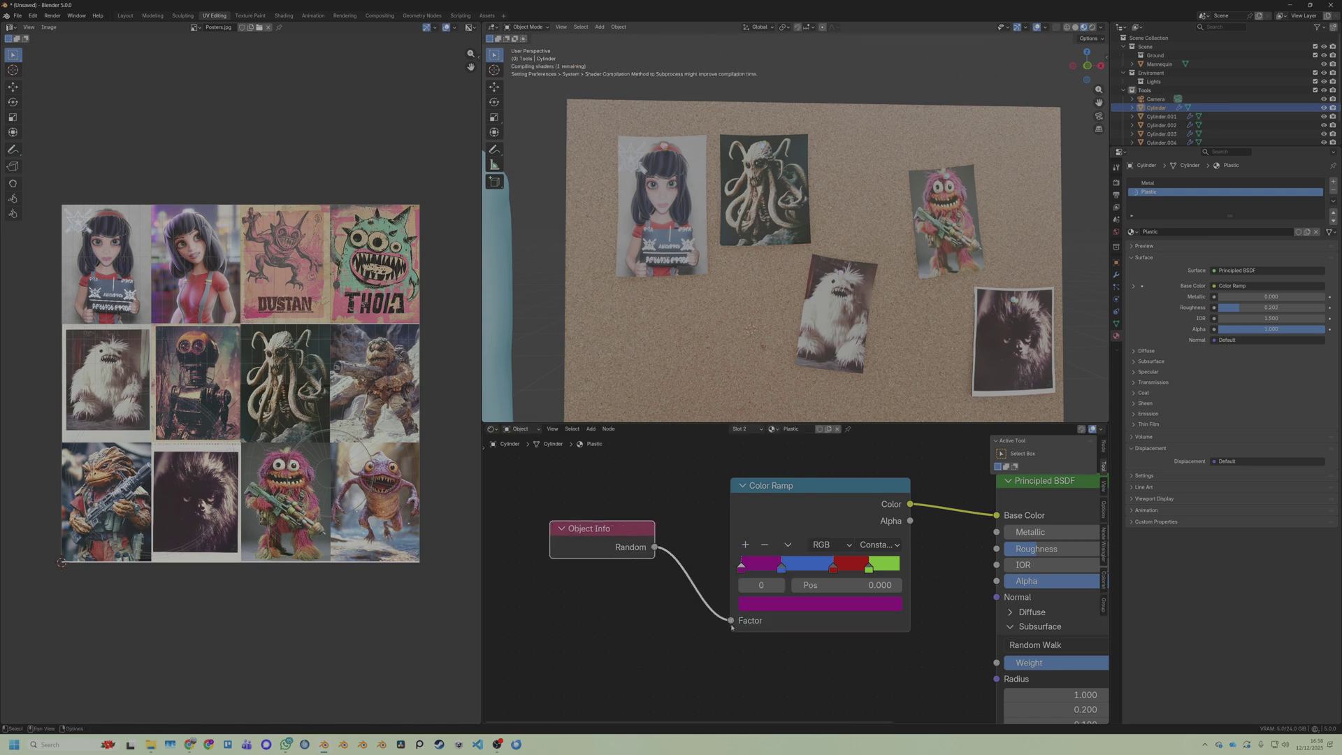
Duplicate the white monster poster's pin several times and scatter the copies on the bare cork above that poster
middle_click_drag(803, 389, 769, 388)
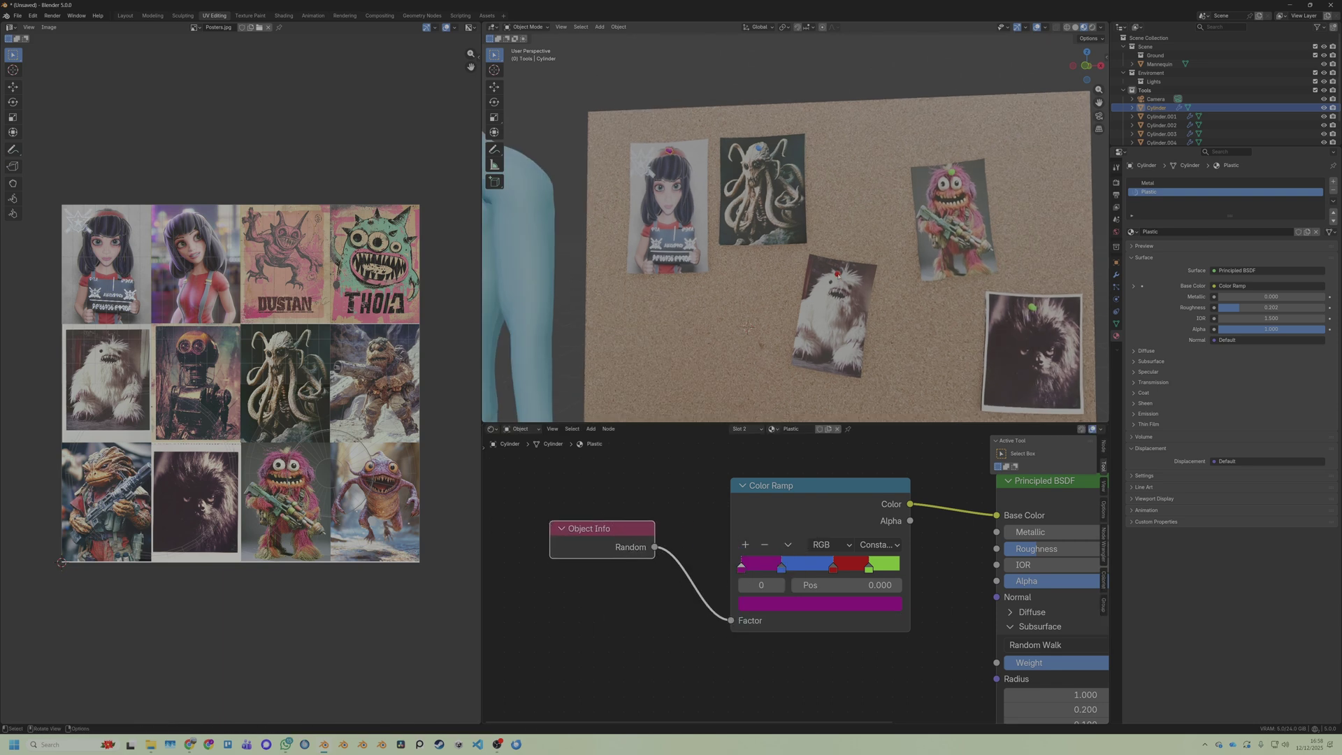
left_click(838, 274)
key("shift+d")
left_click(848, 251)
key("shift+d")
left_click(857, 233)
key("shift+d")
left_click(841, 221)
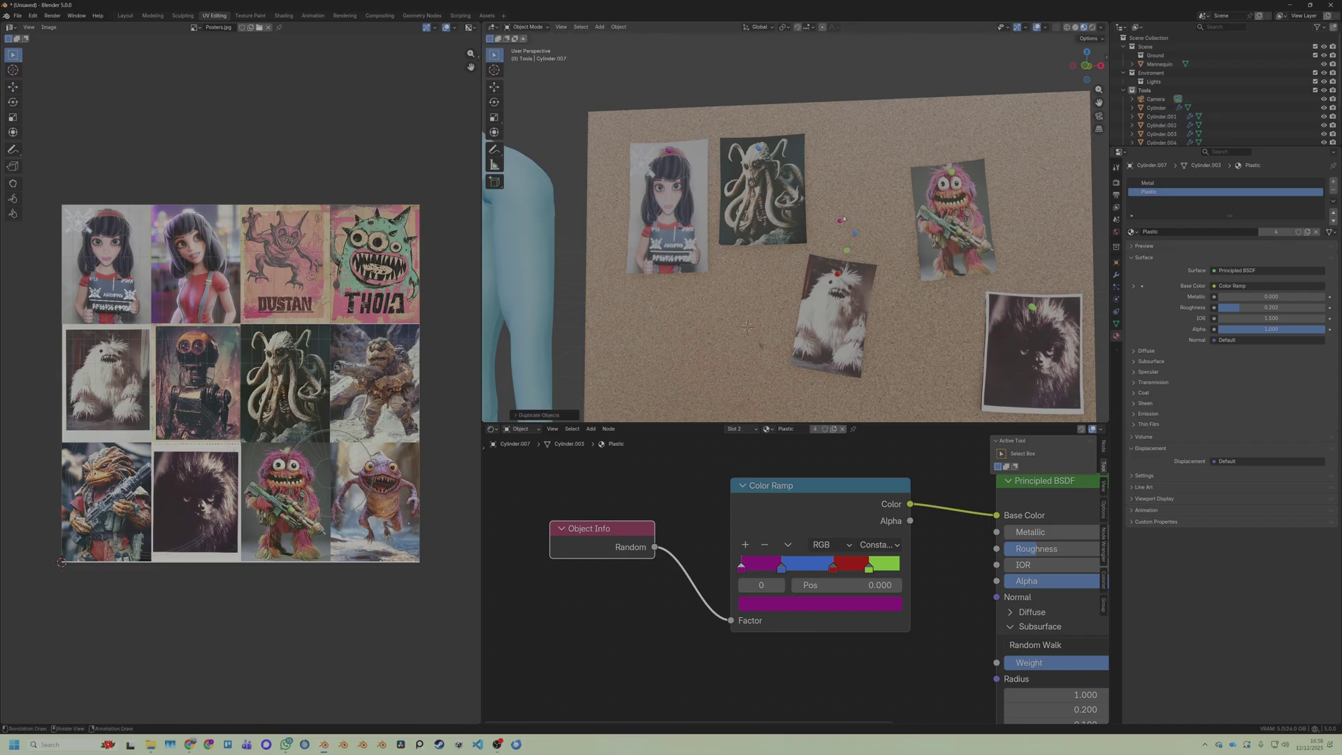
key("shift+d")
left_click(865, 213)
key("shift+d")
left_click(886, 236)
key("shift+d")
left_click(891, 242)
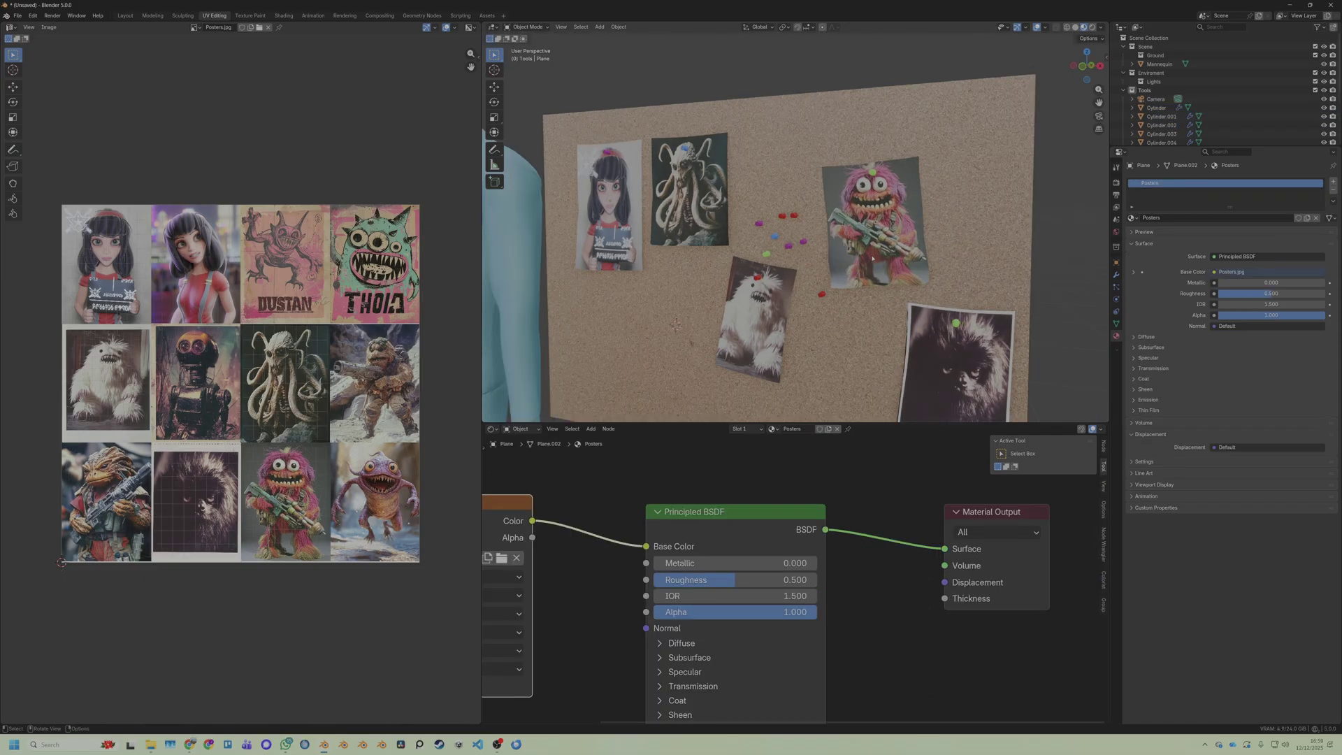
Add Soft Body physics to the posters object and play the animation in the Layout workspace
middle_click_drag(872, 259, 731, 270)
left_click(1117, 275)
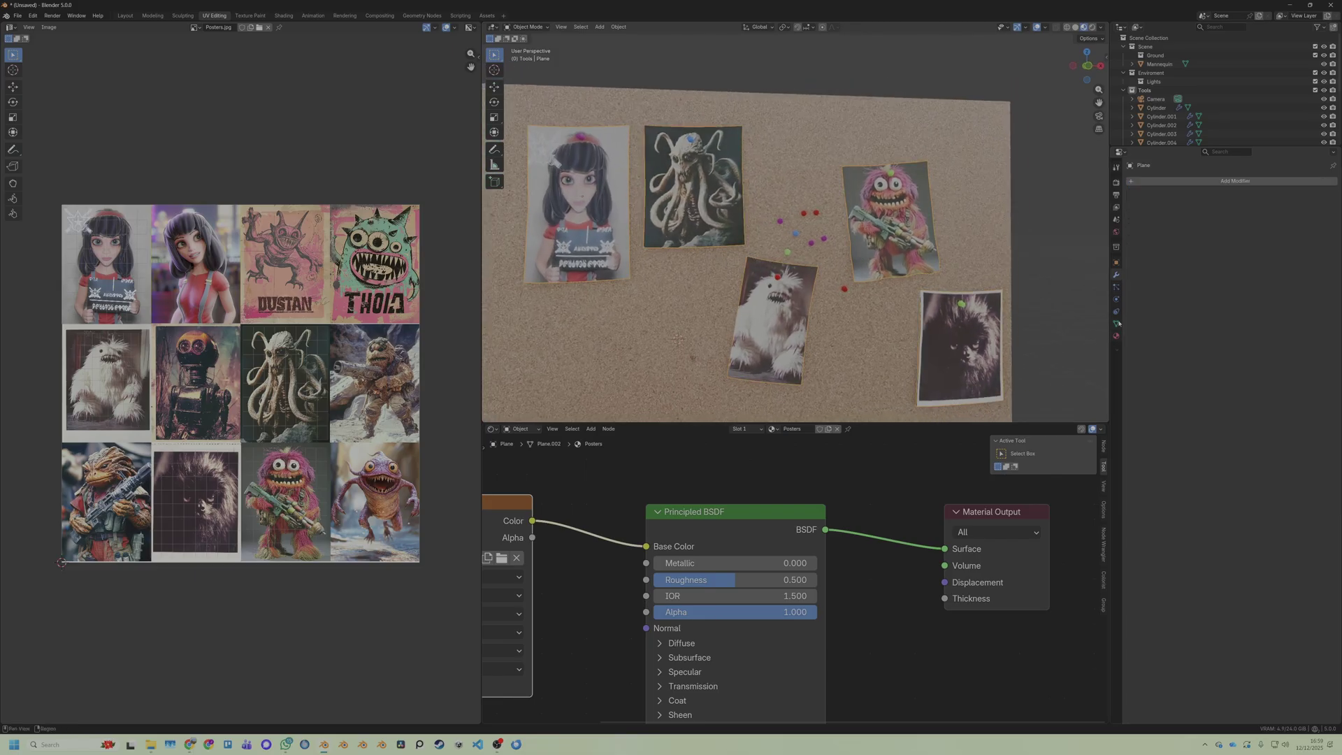
left_click(1117, 296)
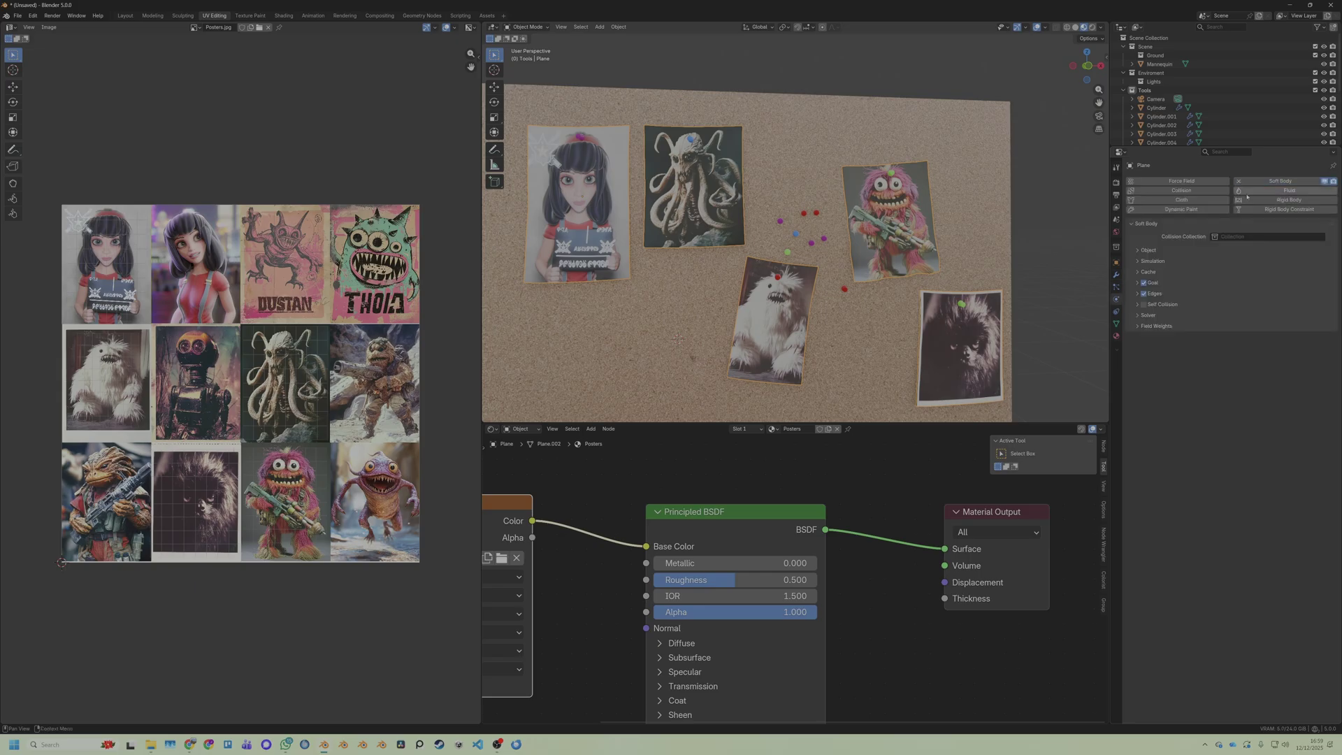
left_click(125, 15)
key("space")
middle_click_drag(367, 500, 375, 476)
Add a Wind force field, rotate it towards the pin board and move it beyond the mannequin
key("shift+a")
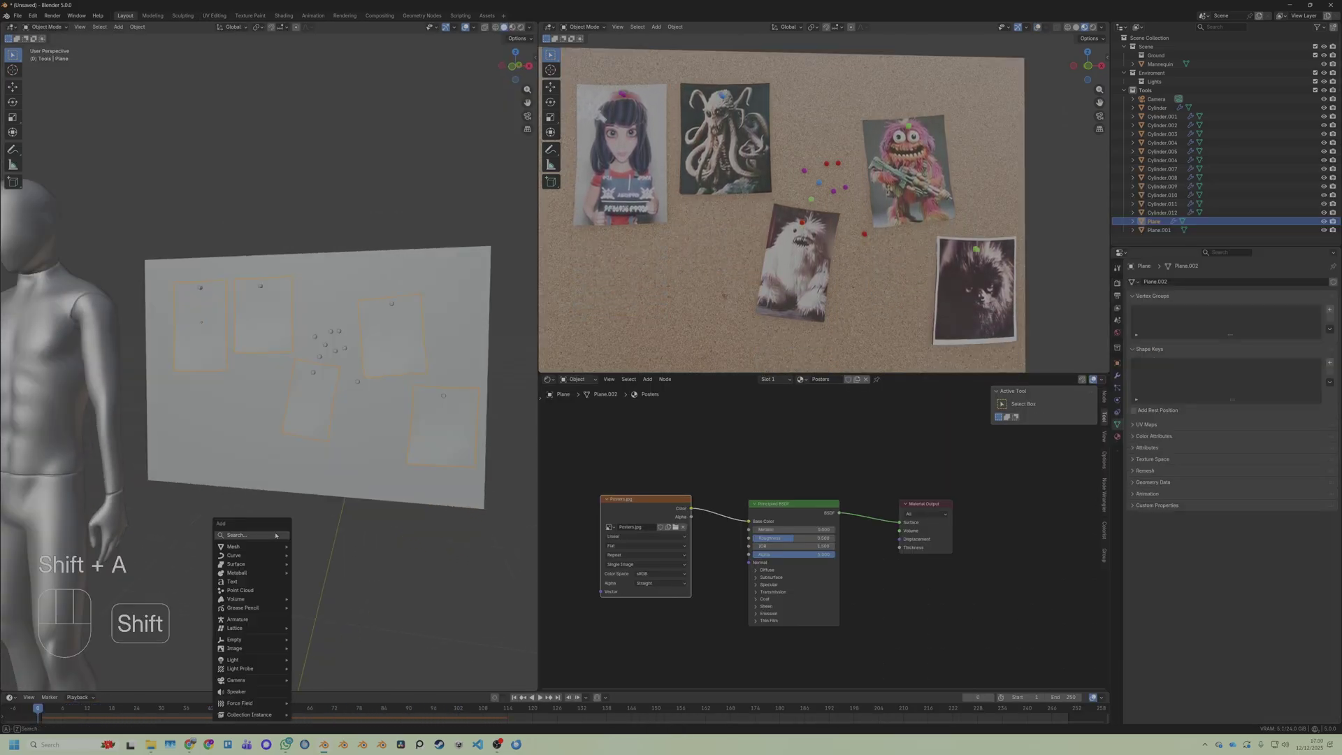
mouse_move(256, 703)
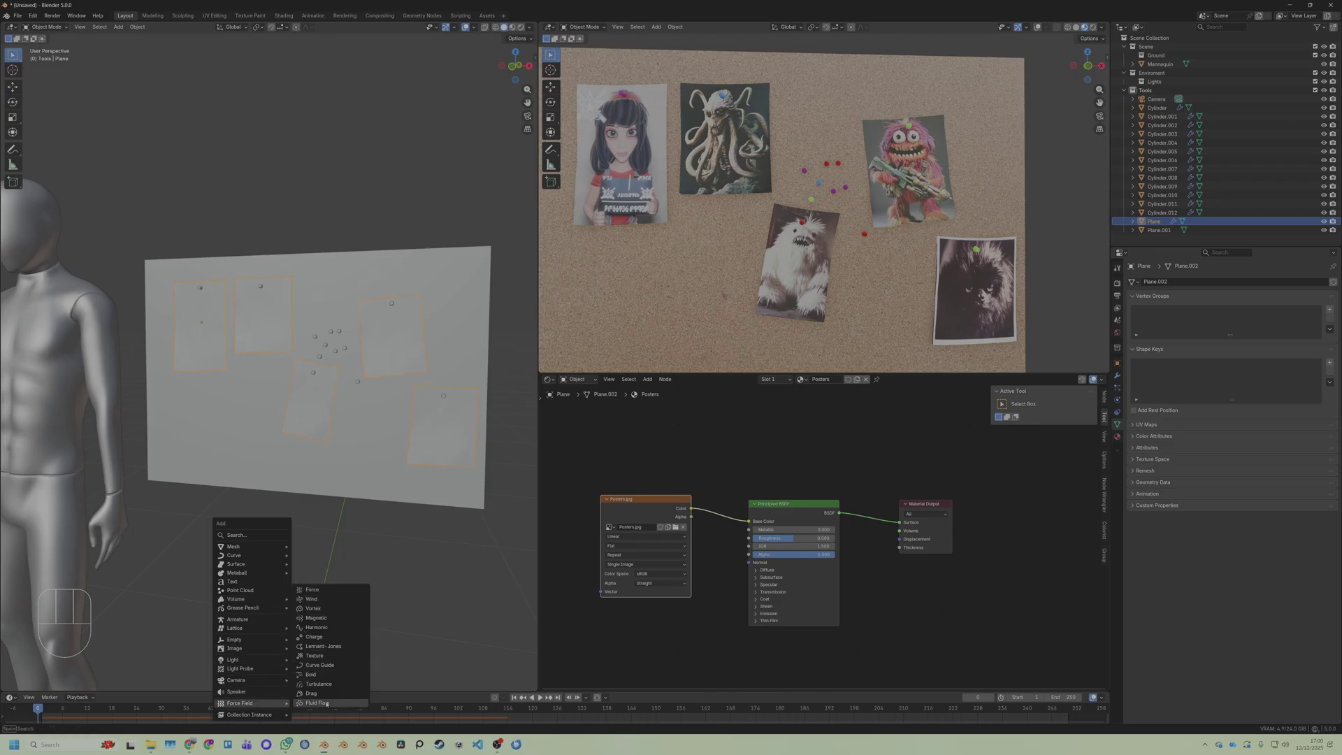
left_click(315, 599)
scroll(321, 467, "down", 5)
key("r")
left_click(422, 555)
middle_click_drag(423, 555, 409, 449, "alt")
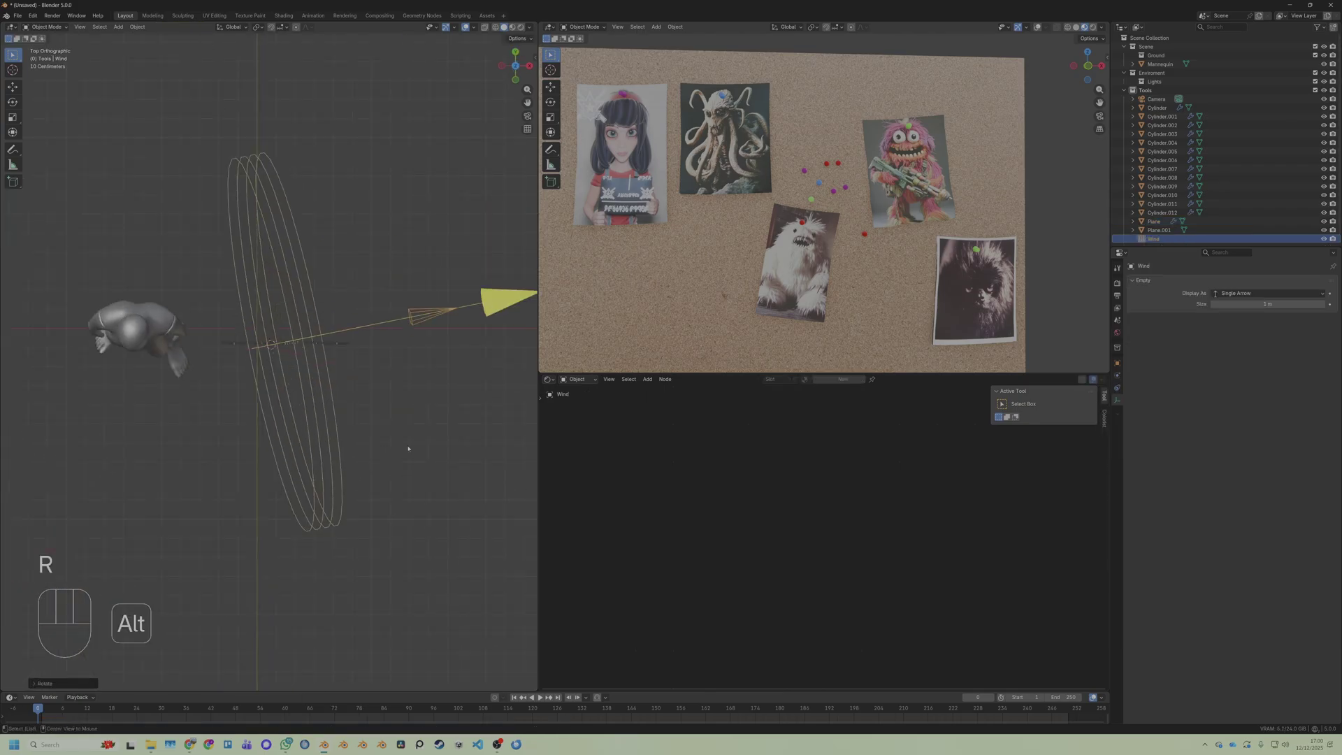
key("g")
Play the simulation to check the wind's effect on the posters and return to the start frame
key("space")
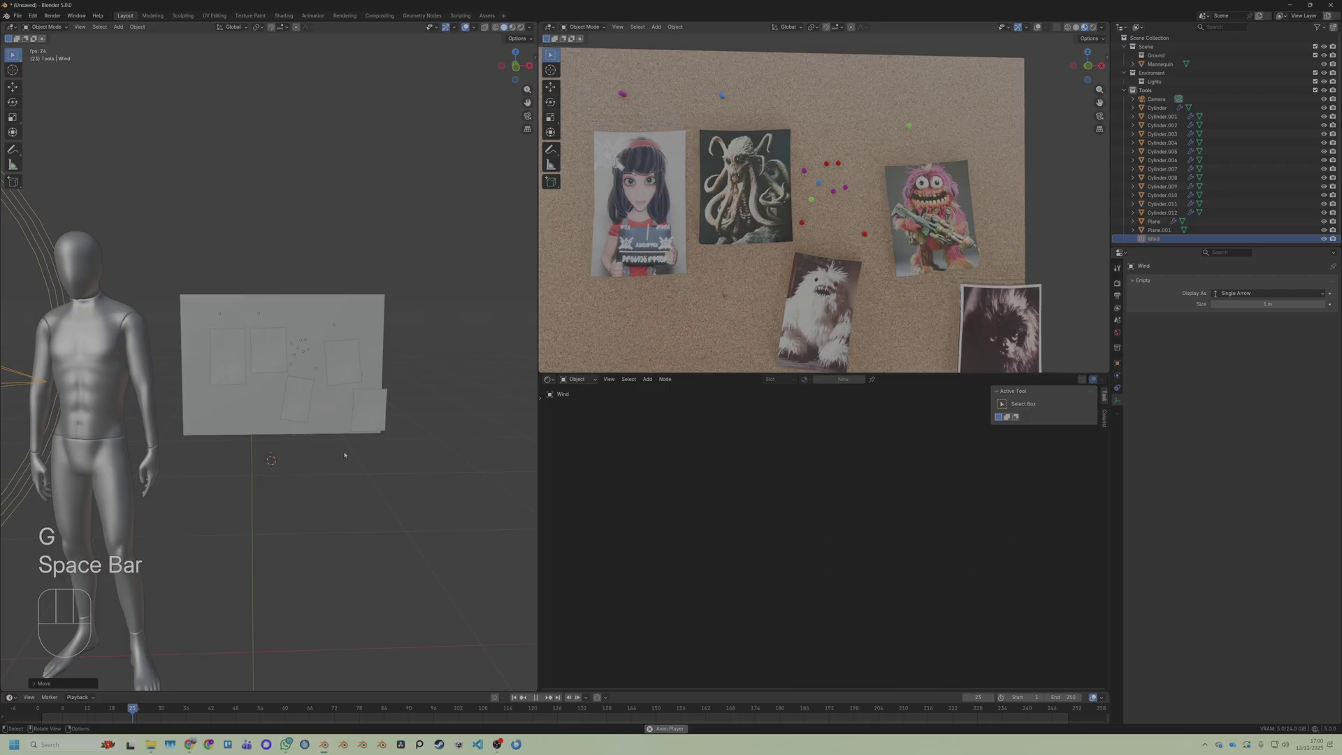
key("space")
left_click(26, 712)
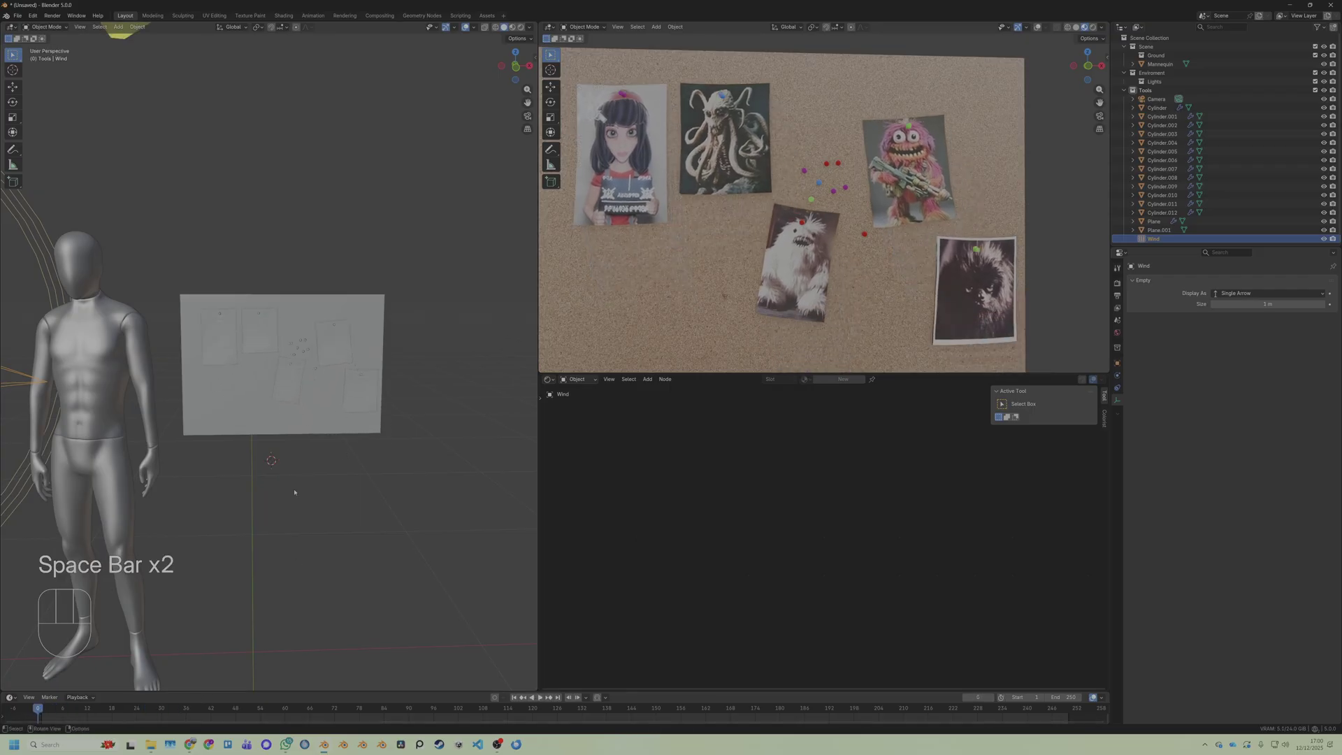
Add a Turbulence force field at the 3D cursor
key("shift+a")
left_click(358, 585)
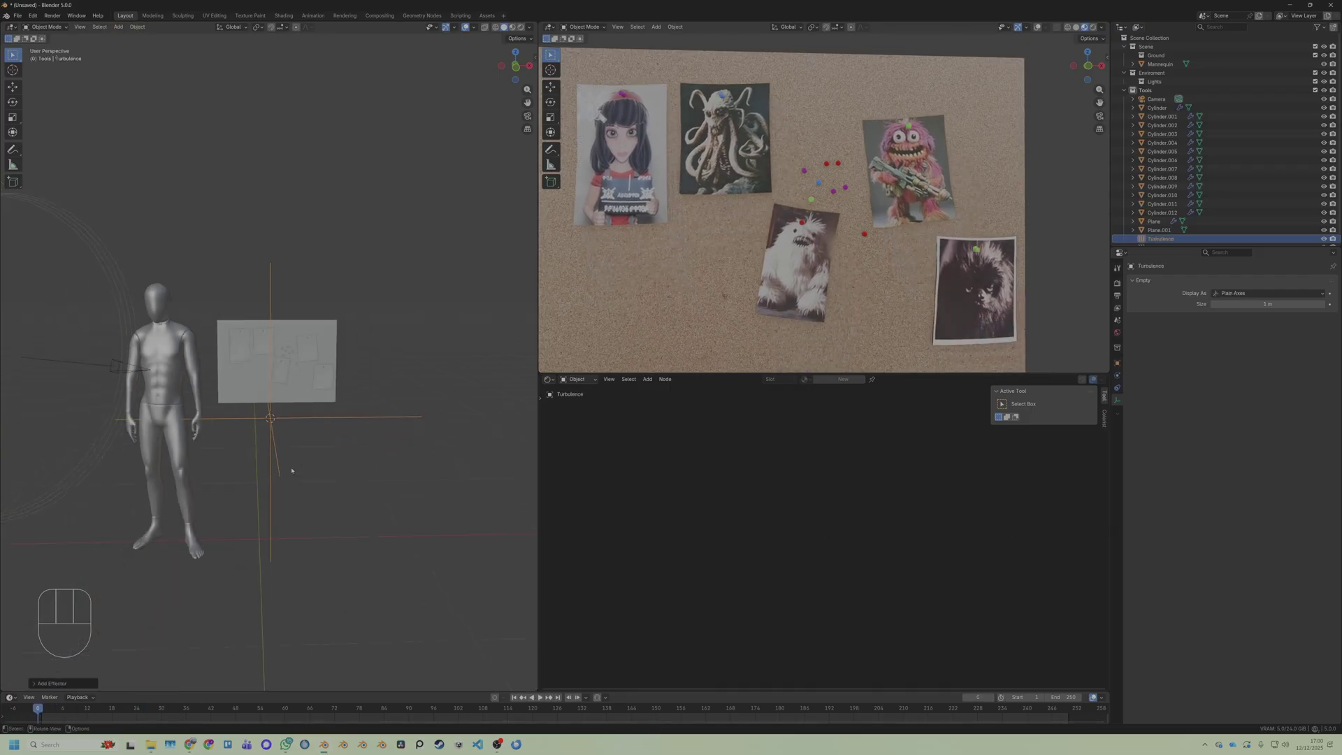
Play the simulation to check how the Turbulence field moves the posters, viewing the pin board up close
key("space")
scroll(321, 470, "up", 3)
middle_click_drag(321, 471, 304, 473)
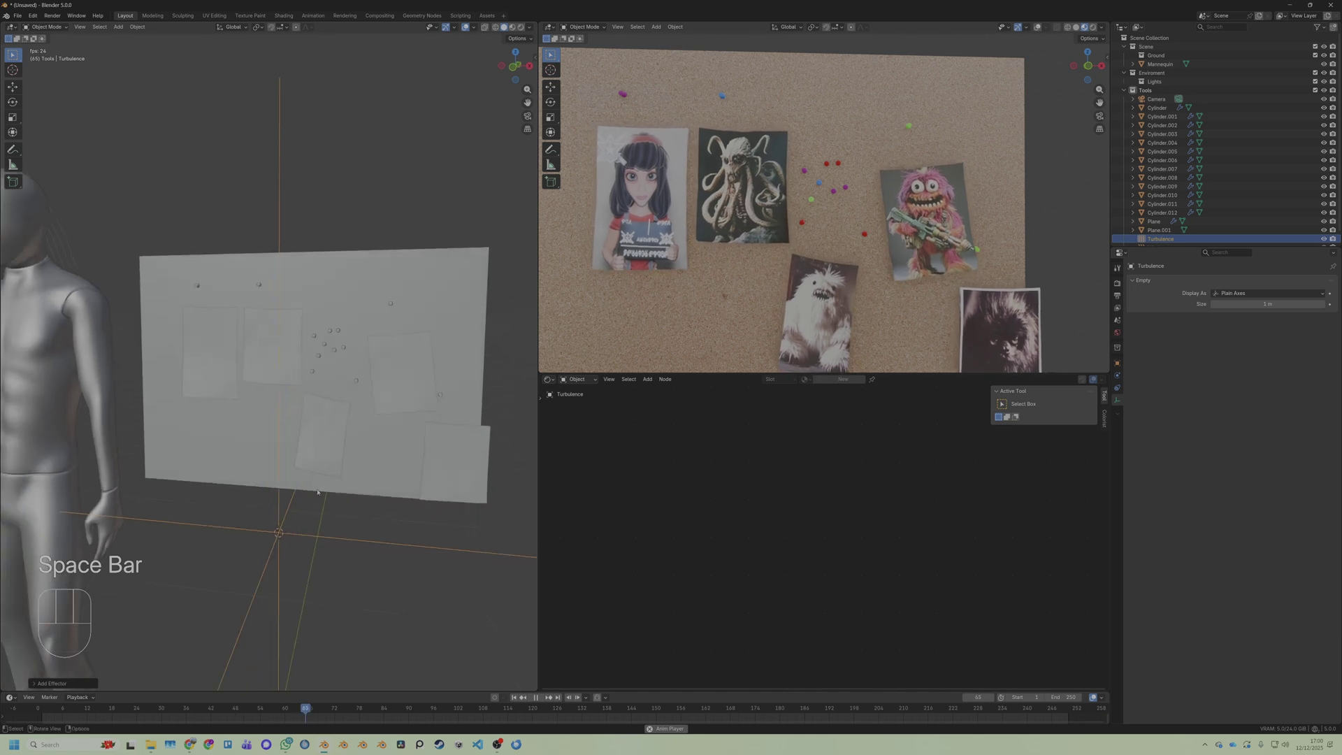
key("space")
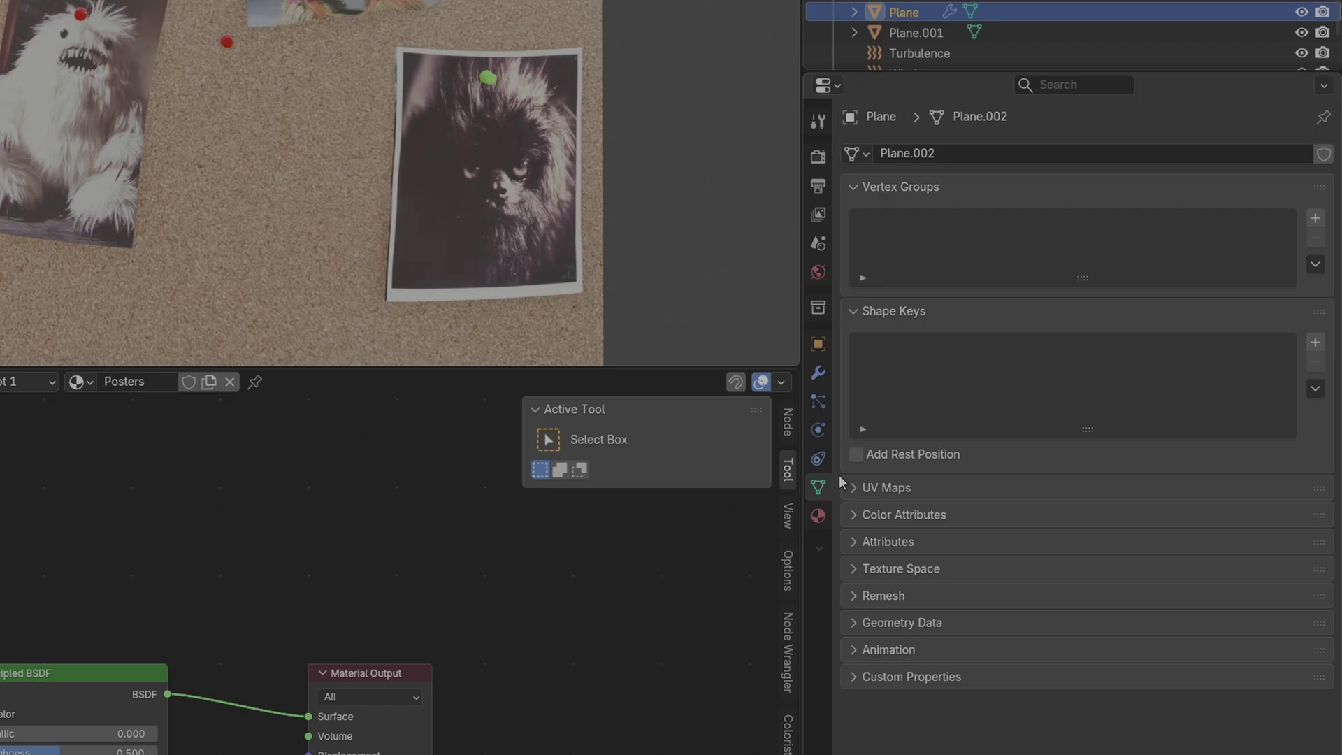
Add a vertex group named Goal to the posters object and switch the object to Weight Paint mode
left_click(1315, 218)
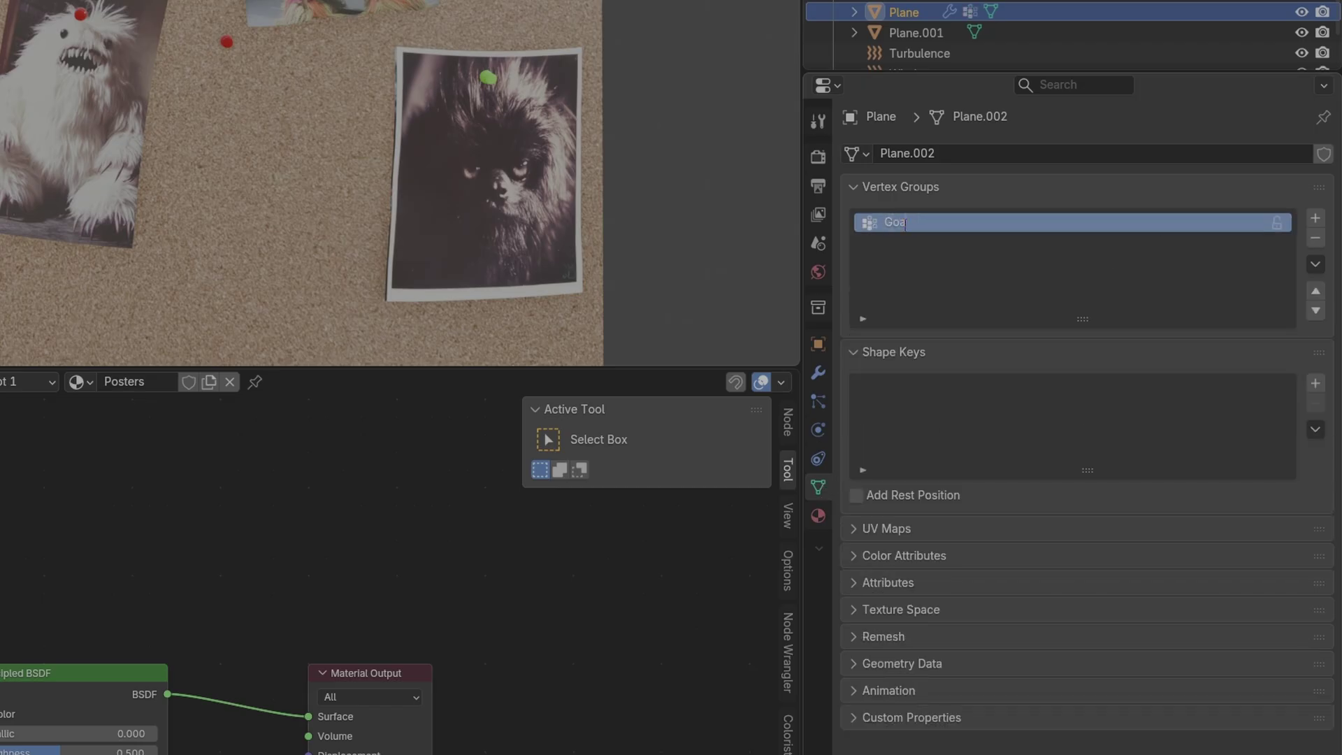
key("ctrl+Tab")
left_click(273, 327)
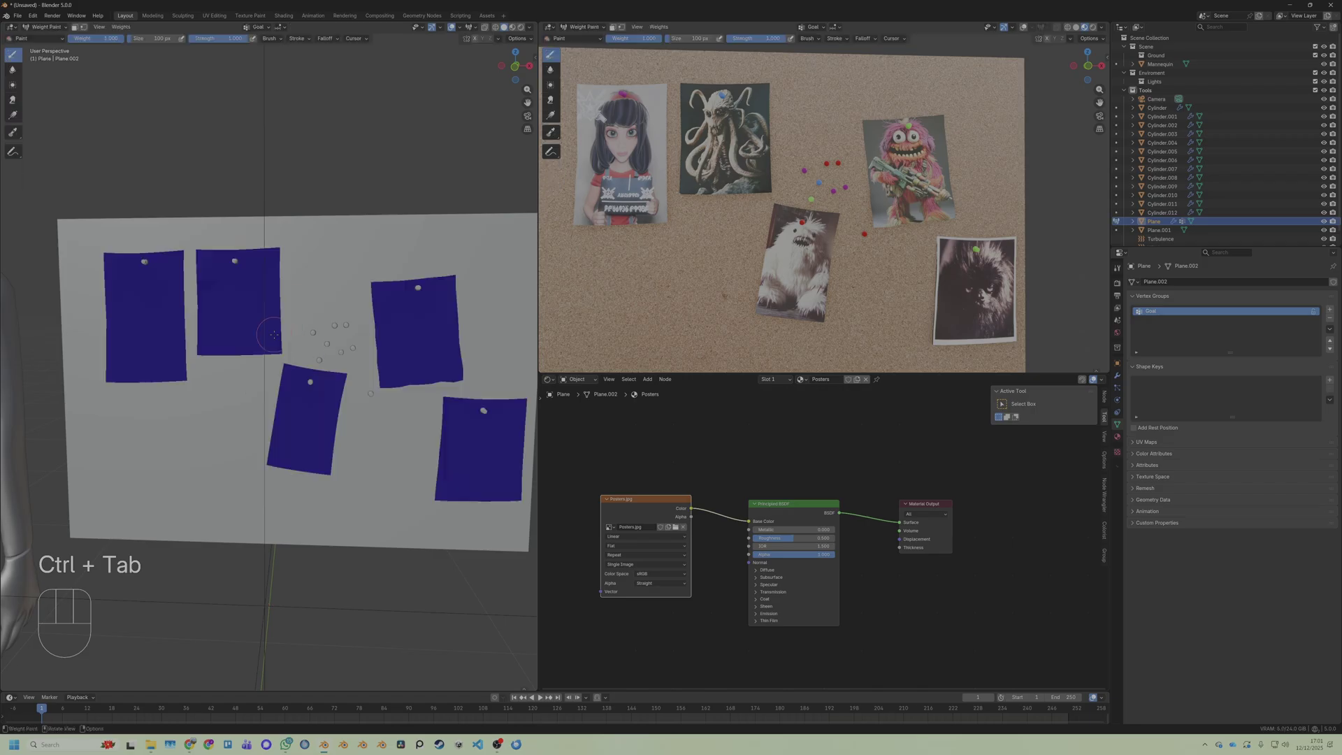
Set the brush weight to 0.5, enlarge the brush and paint all five posters completely
left_click(101, 40)
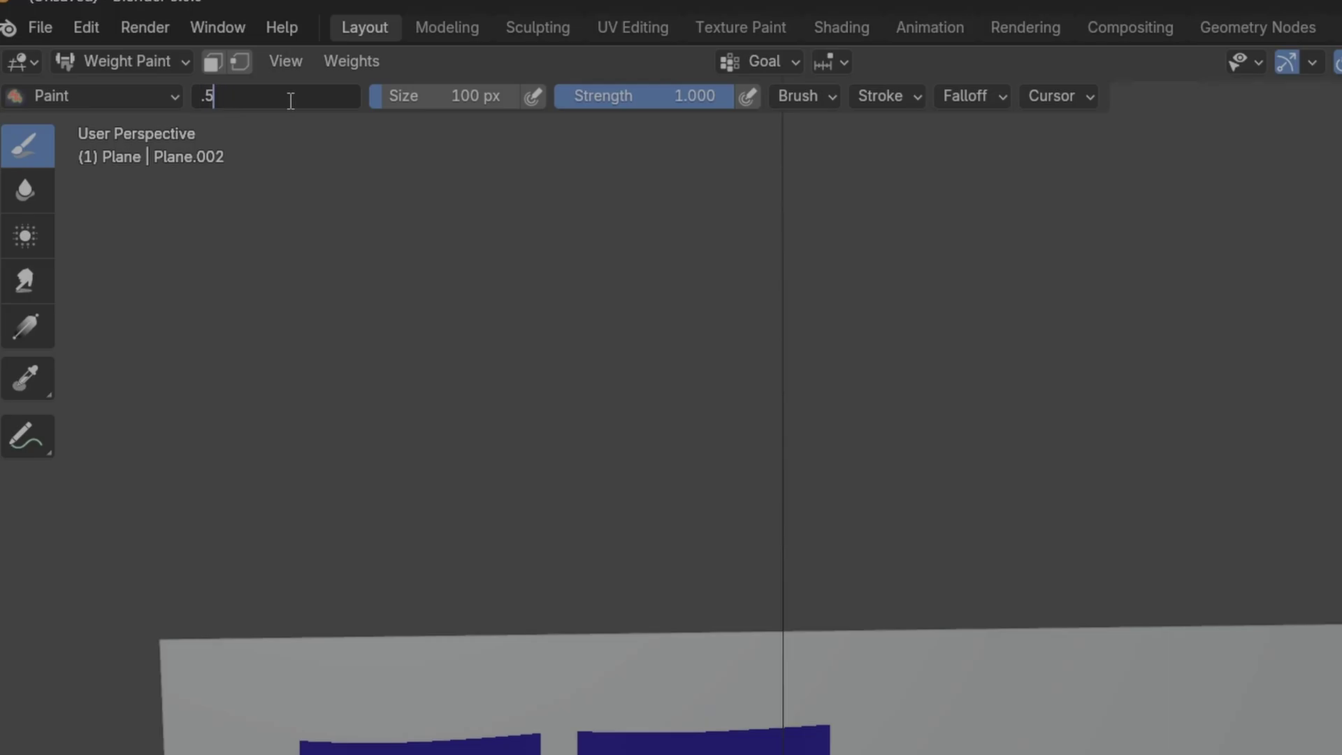
type(".5")
key("Return")
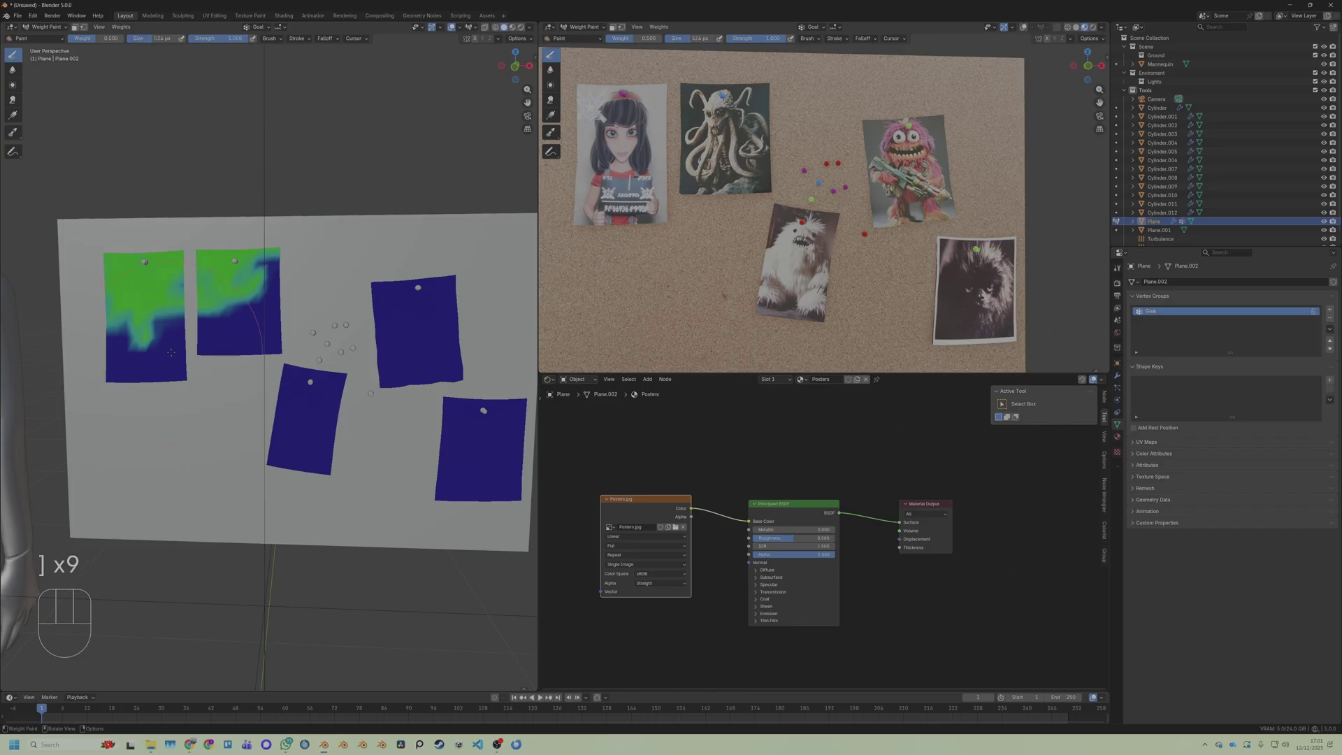
key("bracketright")
key("bracketright")
mouse_move(170, 353)
left_mouse_down()
mouse_move(308, 420)
mouse_move(420, 363)
mouse_move(452, 477)
left_mouse_up()
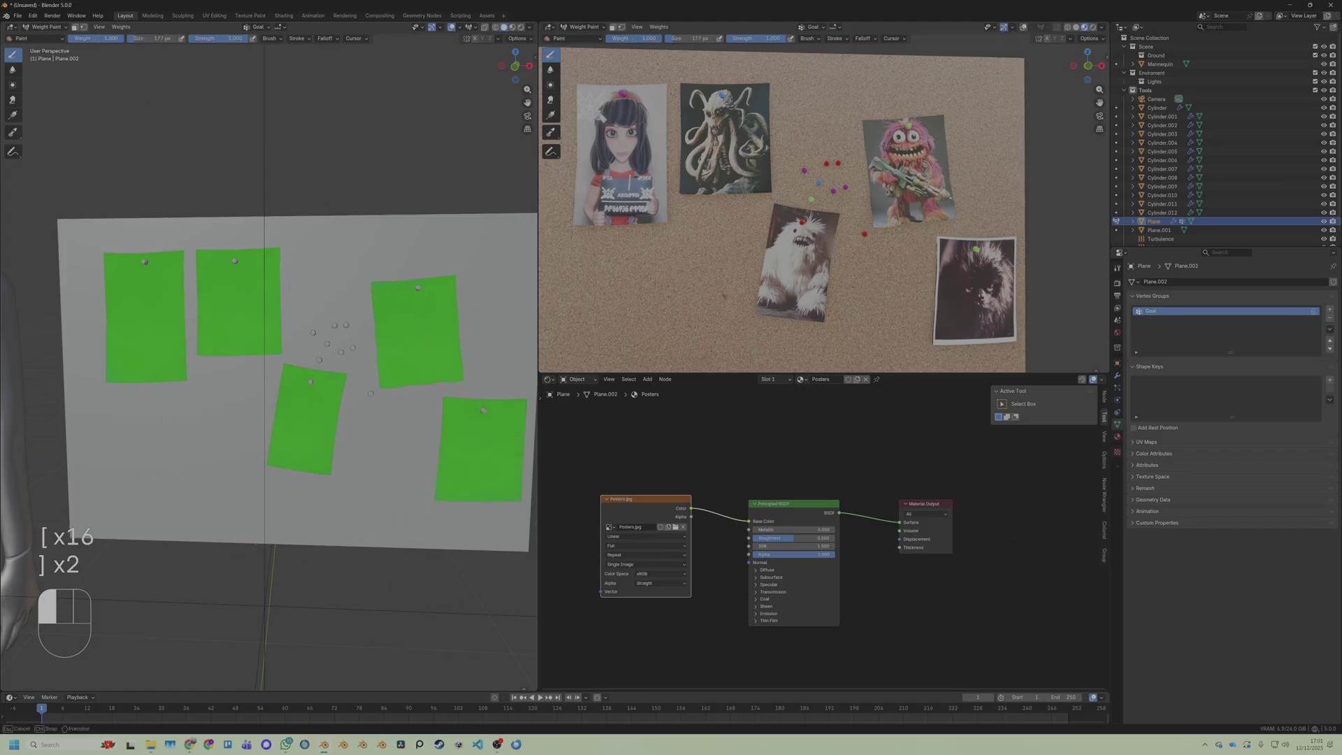
Raise the brush weight to 1, shrink the brush and paint the area around the pin on each poster
left_click_drag(77, 39, 124, 38)
key("bracketleft")
key("bracketleft")
key("bracketleft")
key("bracketleft")
key("bracketleft")
key("bracketleft")
left_click(144, 261)
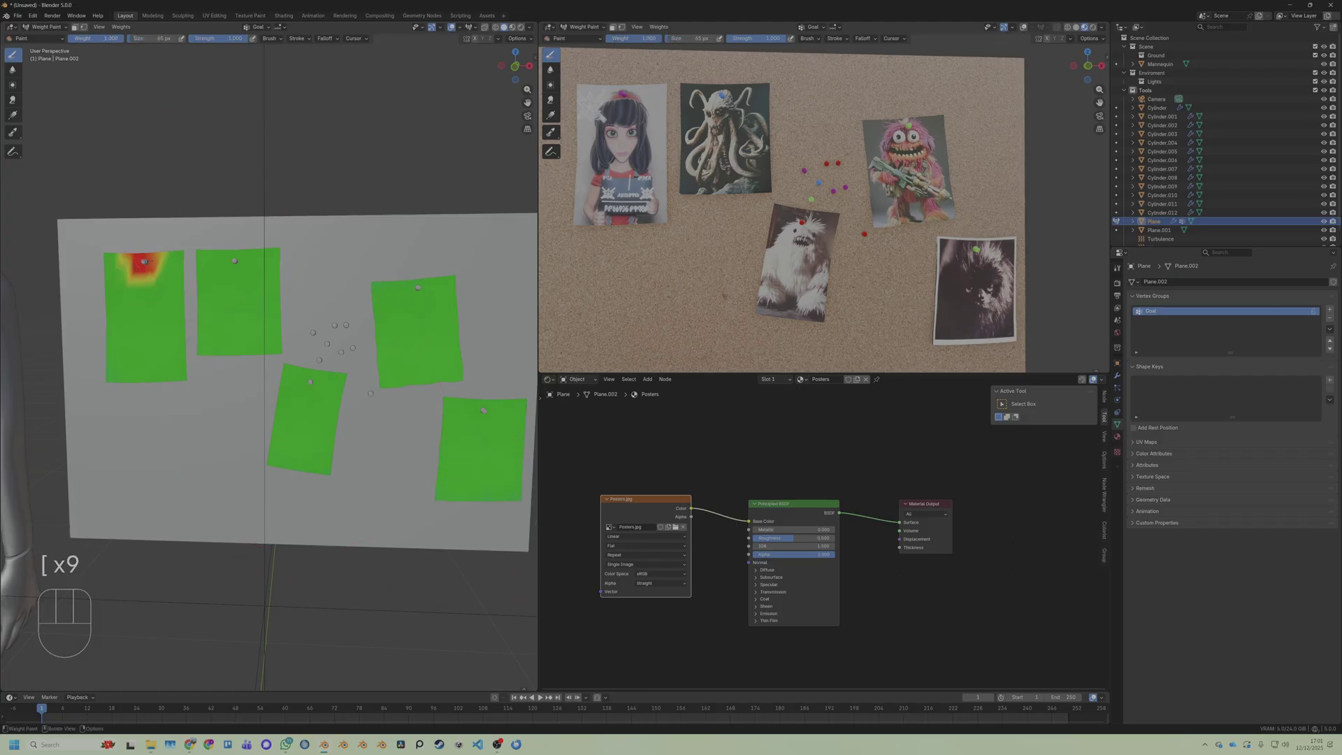
left_click_drag(226, 268, 232, 265)
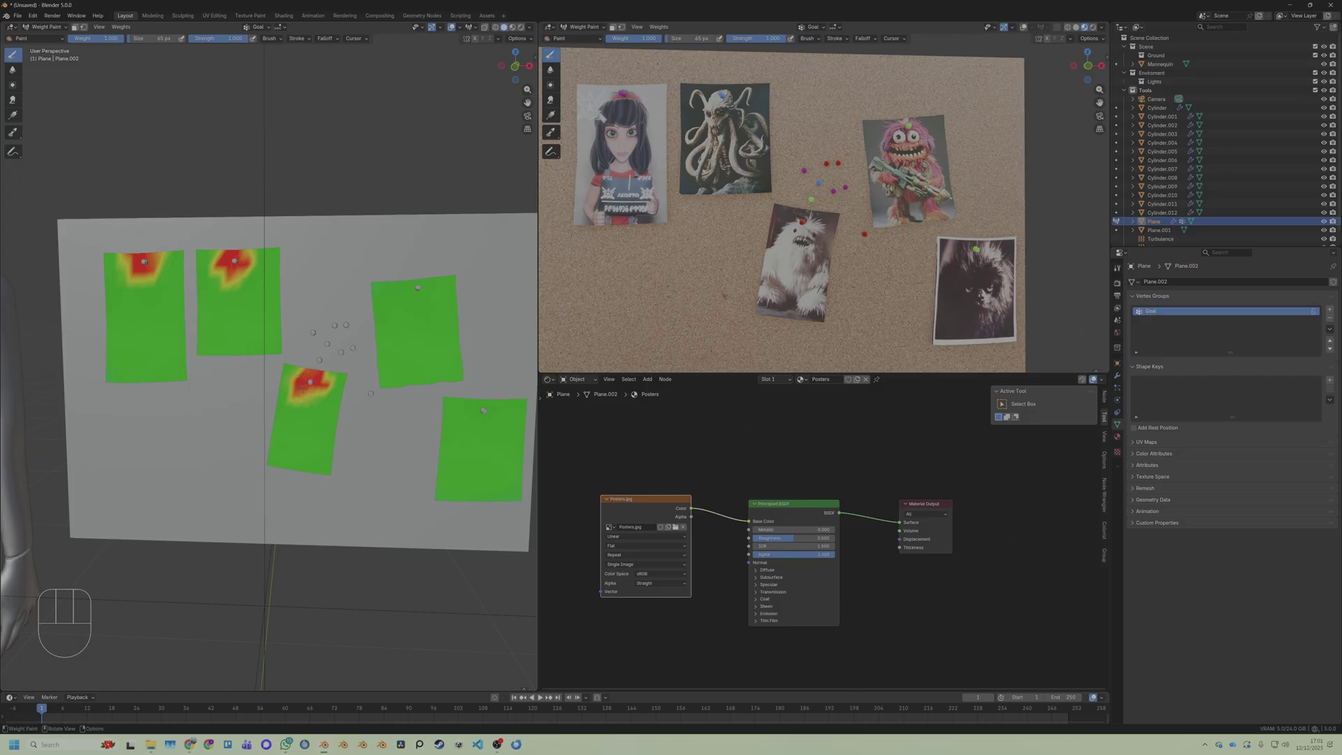
left_click_drag(416, 288, 434, 290)
Return to Object Mode and assign the Goal vertex group to the posters' Soft Body goal
key("ctrl+Tab")
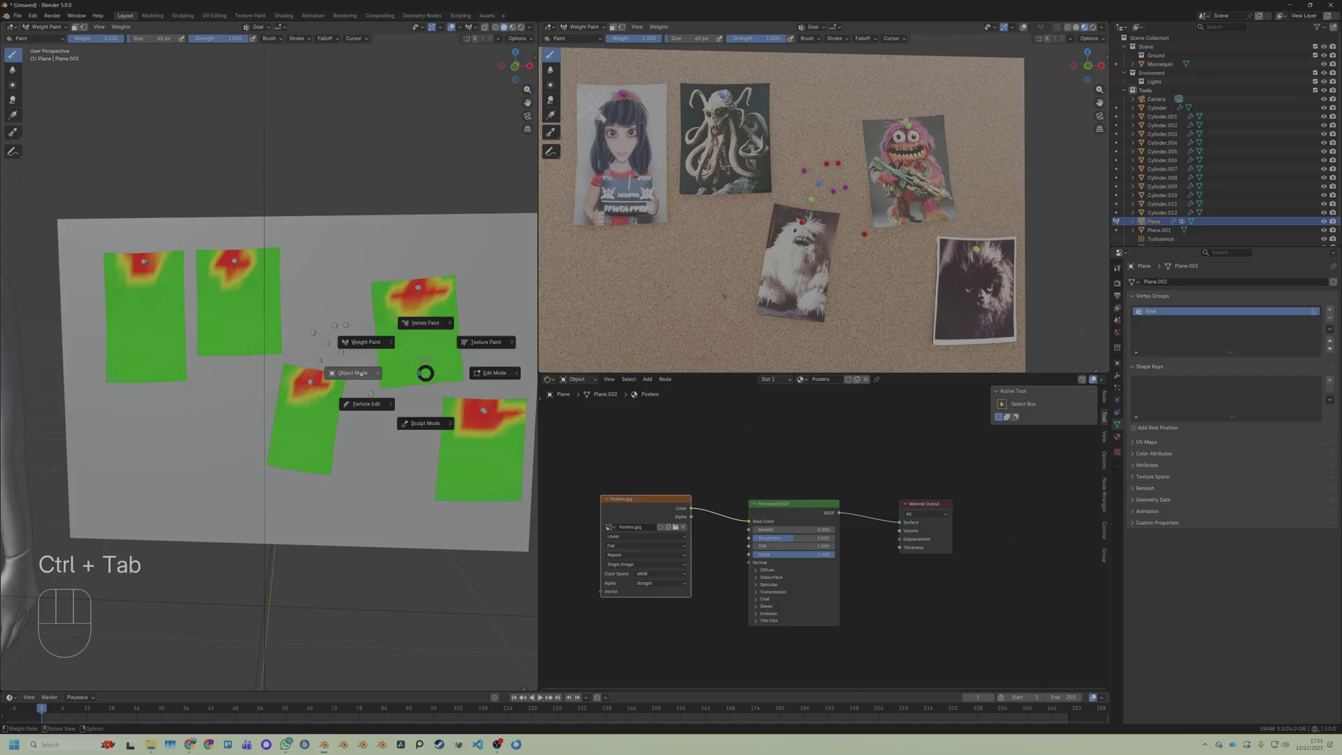
left_click(361, 377)
key("space")
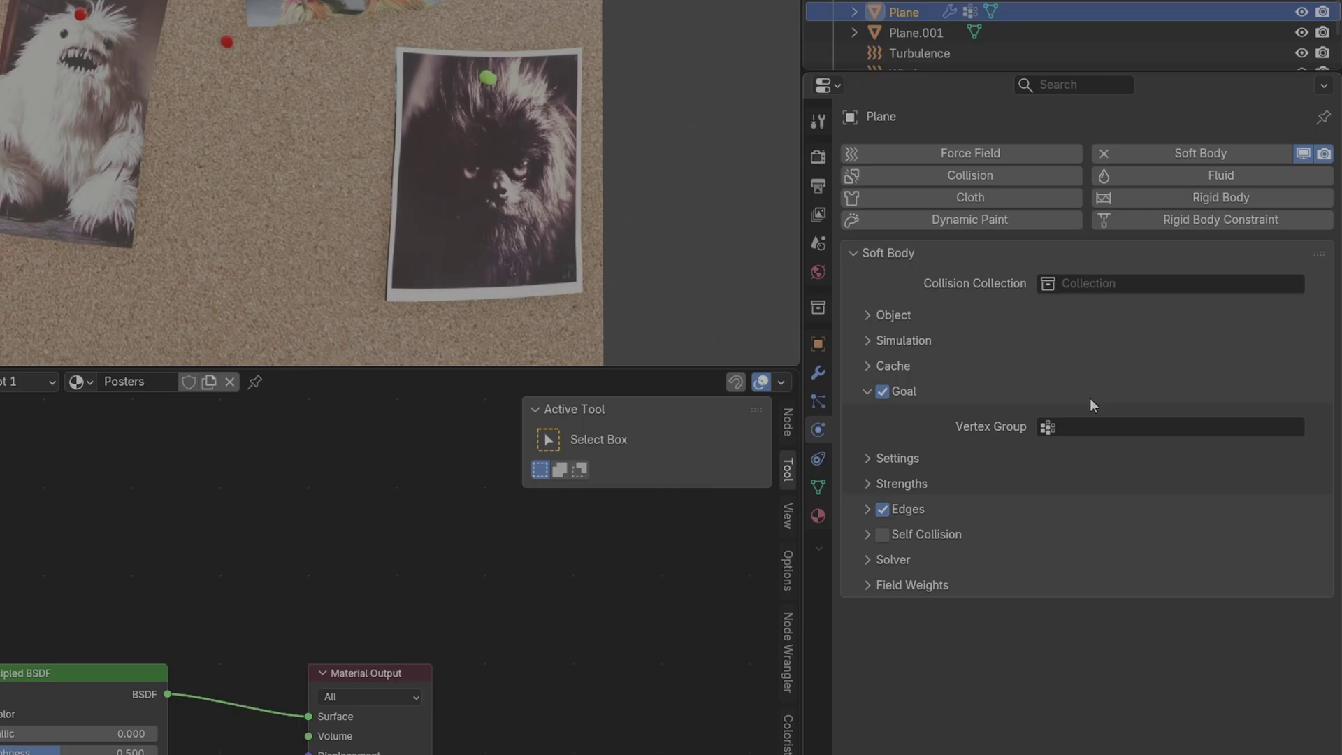
left_click(1093, 422)
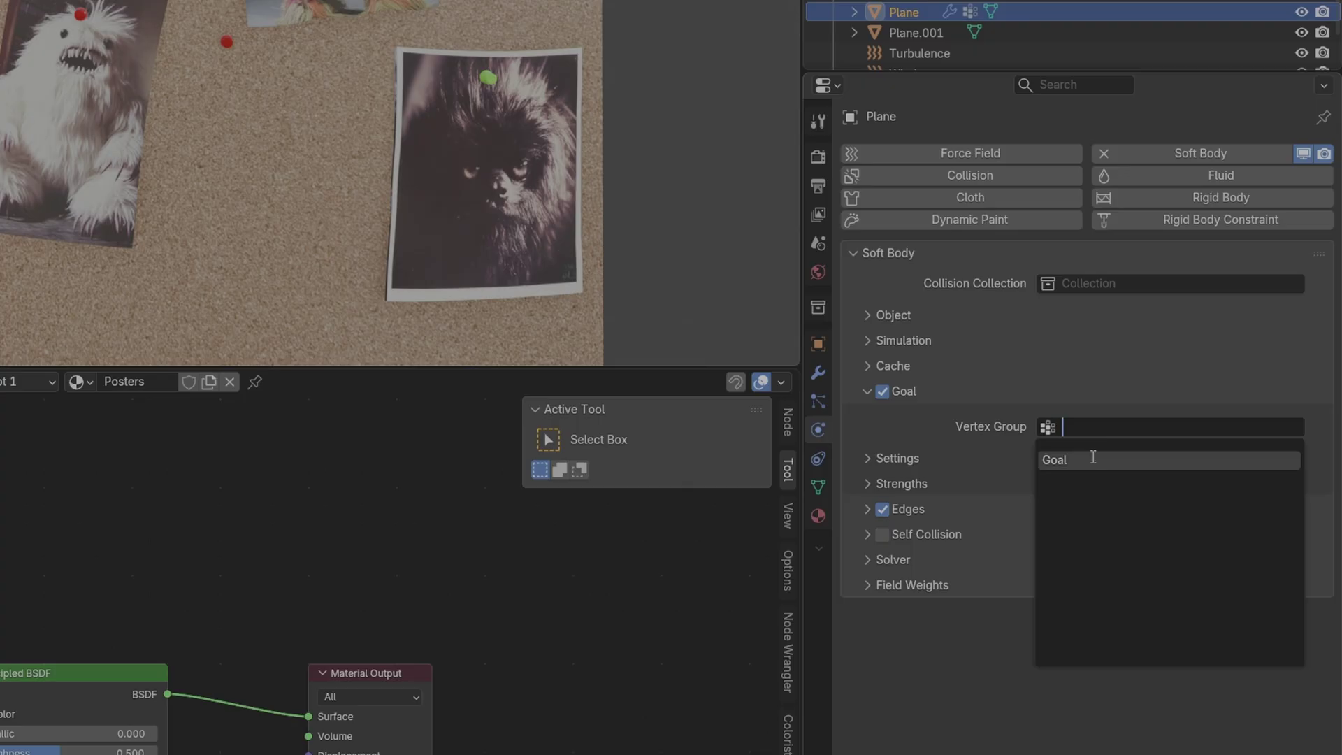
left_click(1092, 459)
Play the simulation to test the goal weights on the posters and rewind to the start frame
key("space")
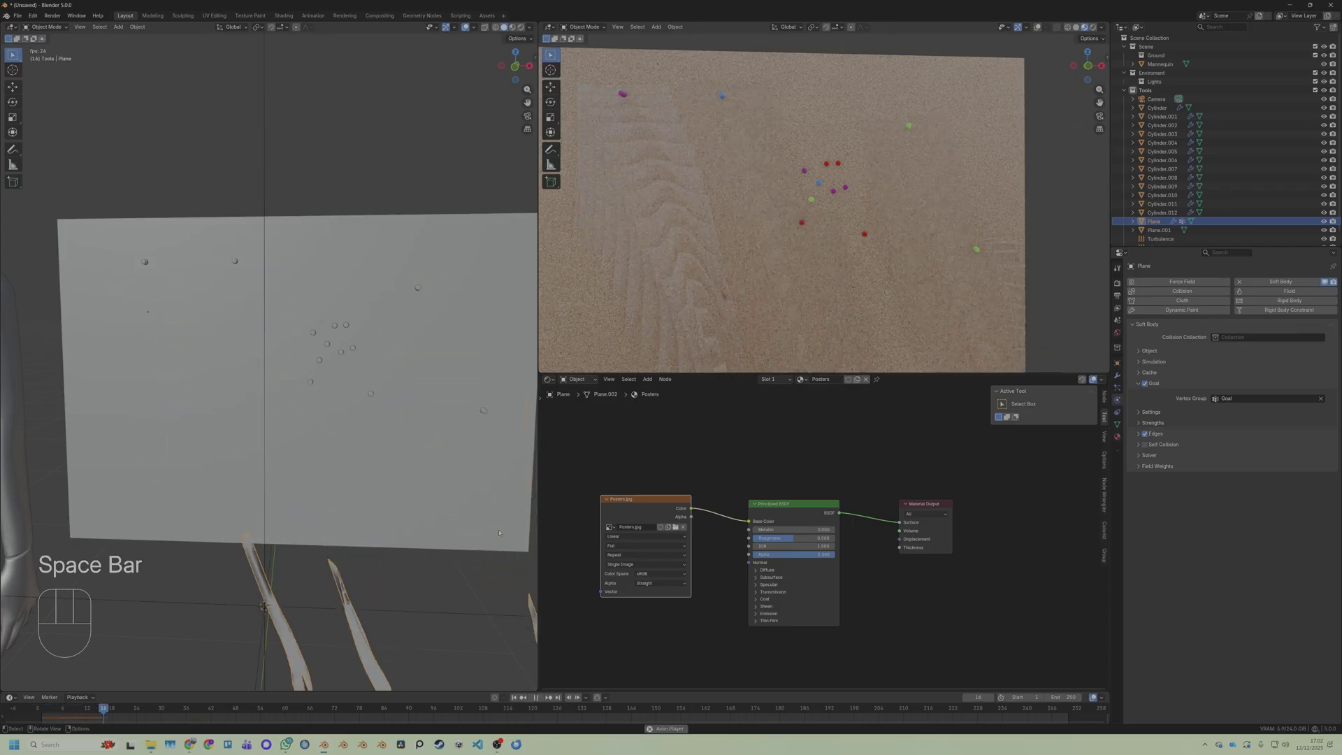
key("space")
left_click_drag(257, 707, 42, 707)
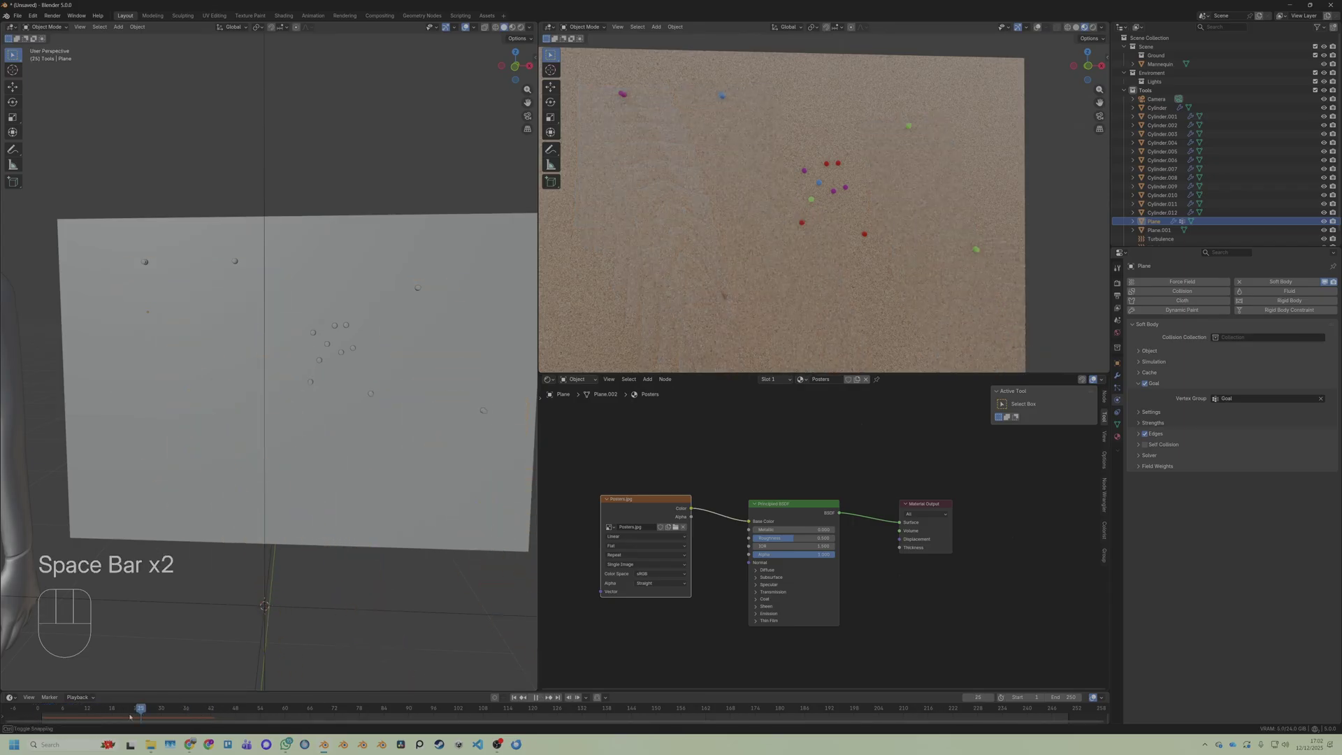
key("space")
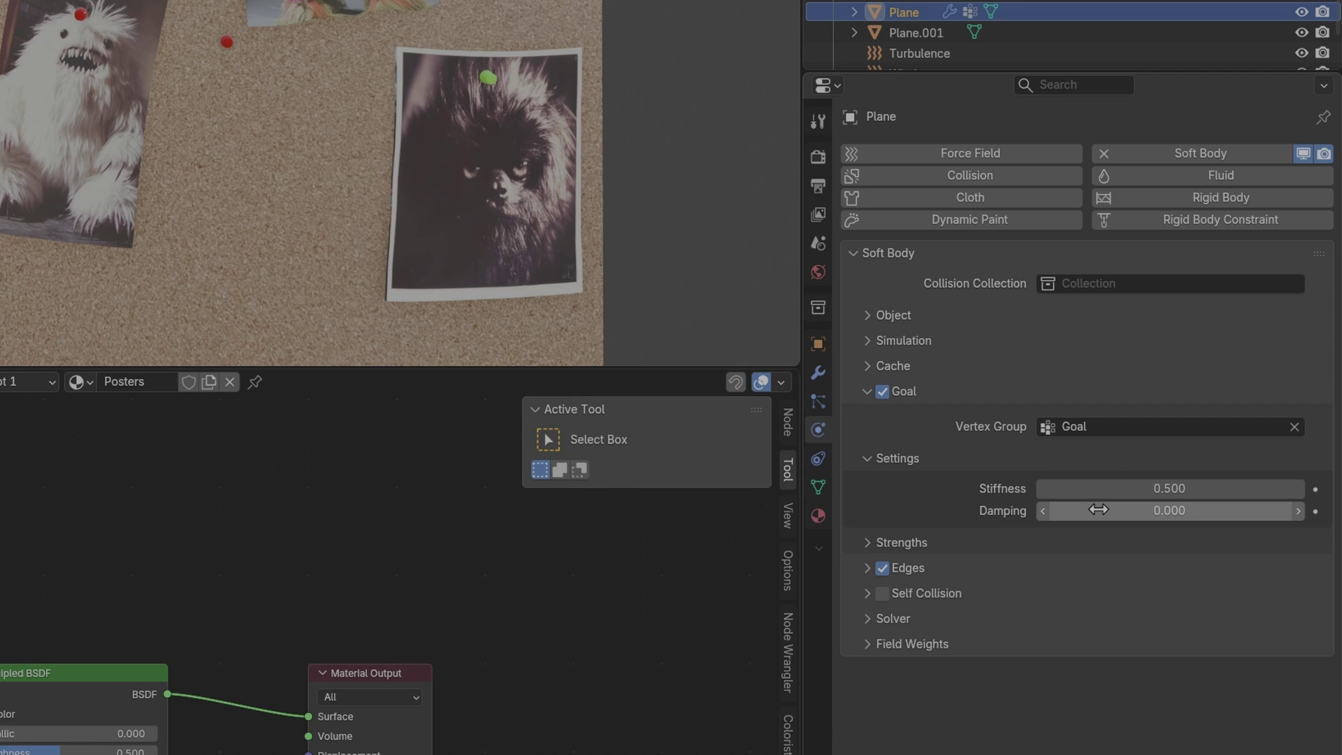
Show the Soft Body goal's strength values and replay the simulation
left_click(900, 544)
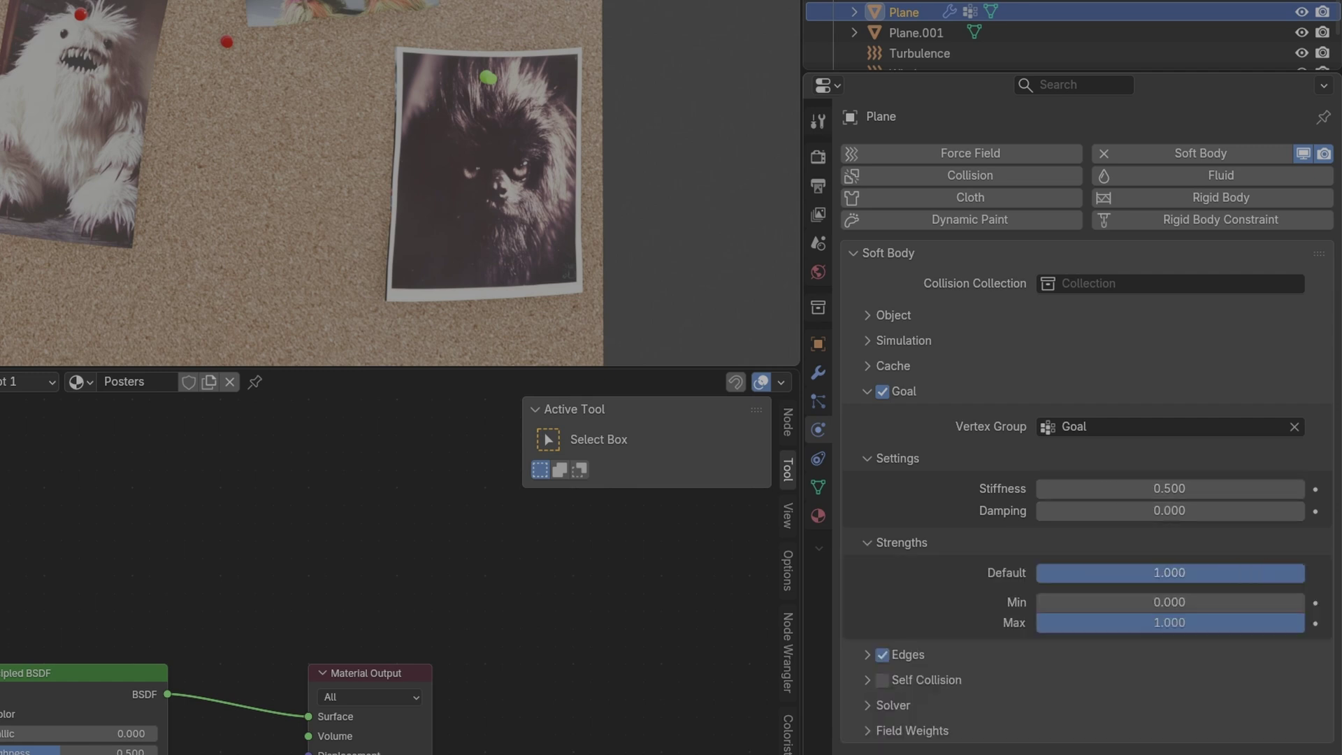
key("space")
key("space")
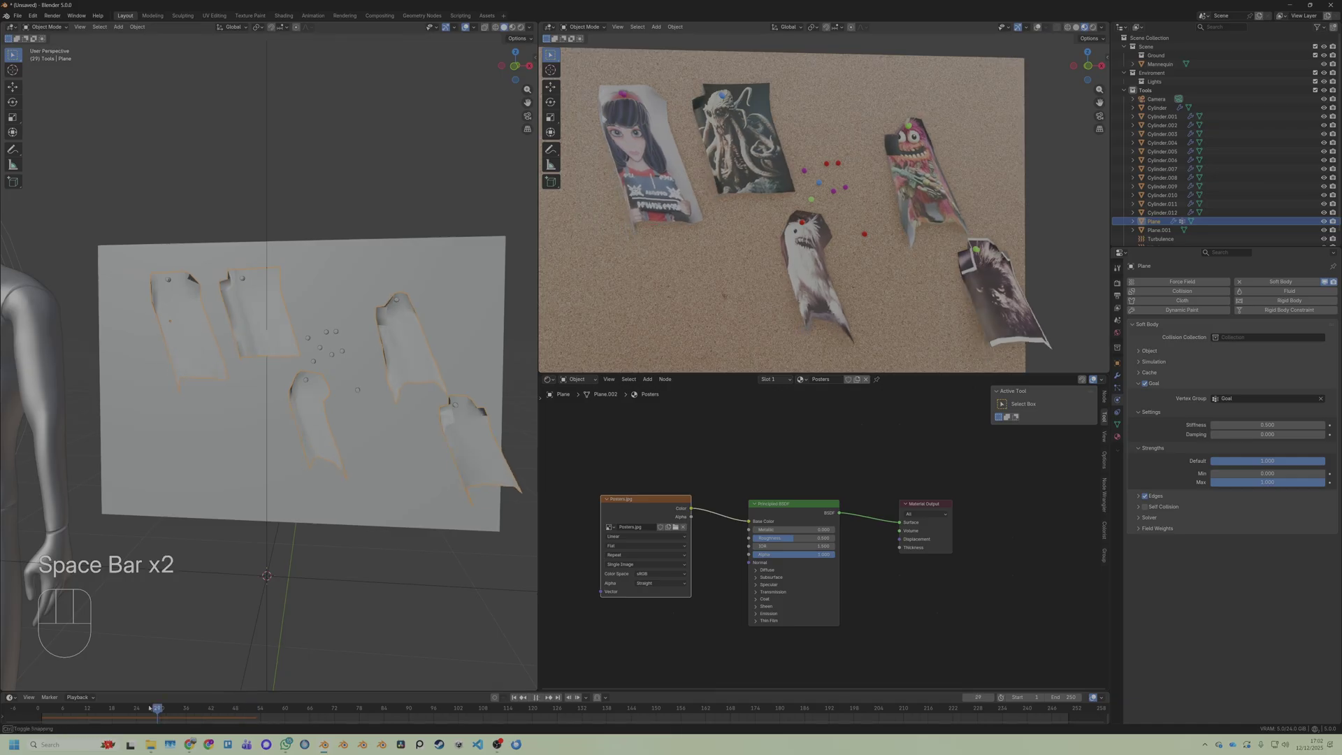
Set the Bending of the posters' Soft Body edges to 1 and play the simulation
left_click(1167, 498)
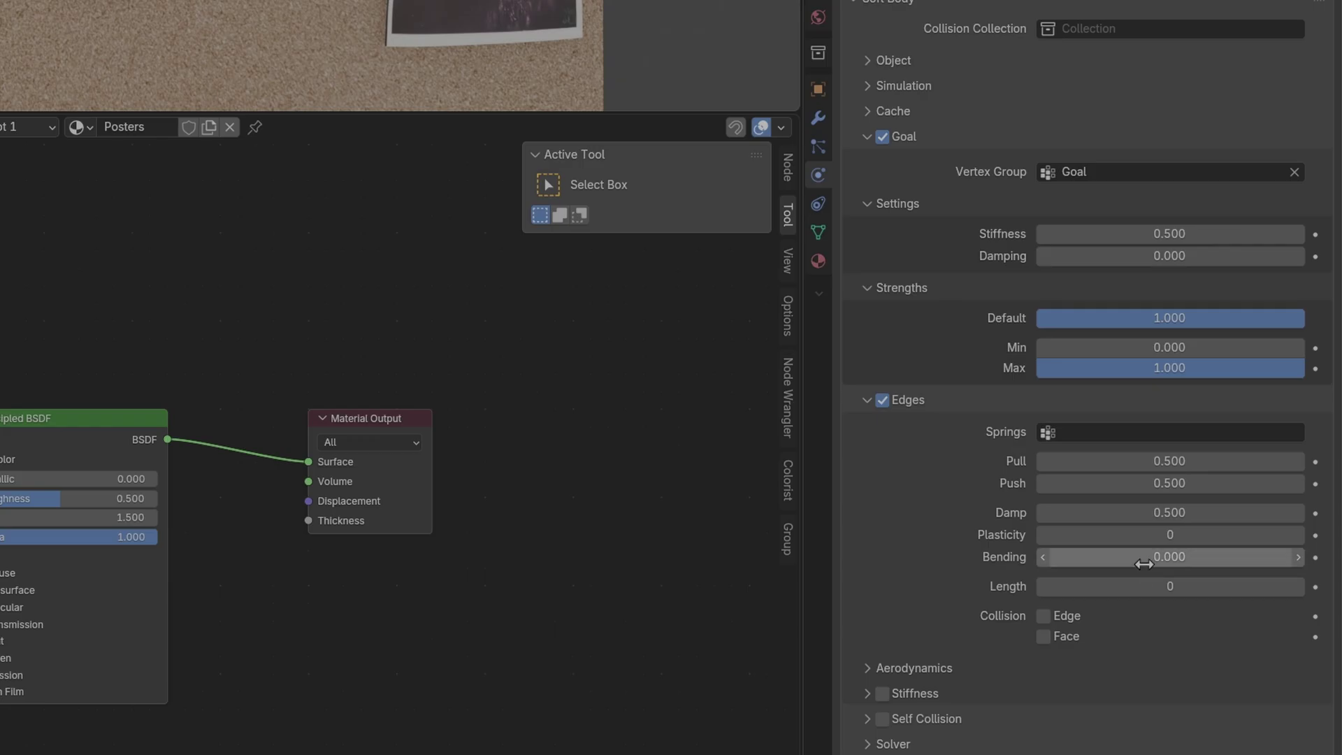
left_click(1258, 563)
type("1")
key("Return")
key("space")
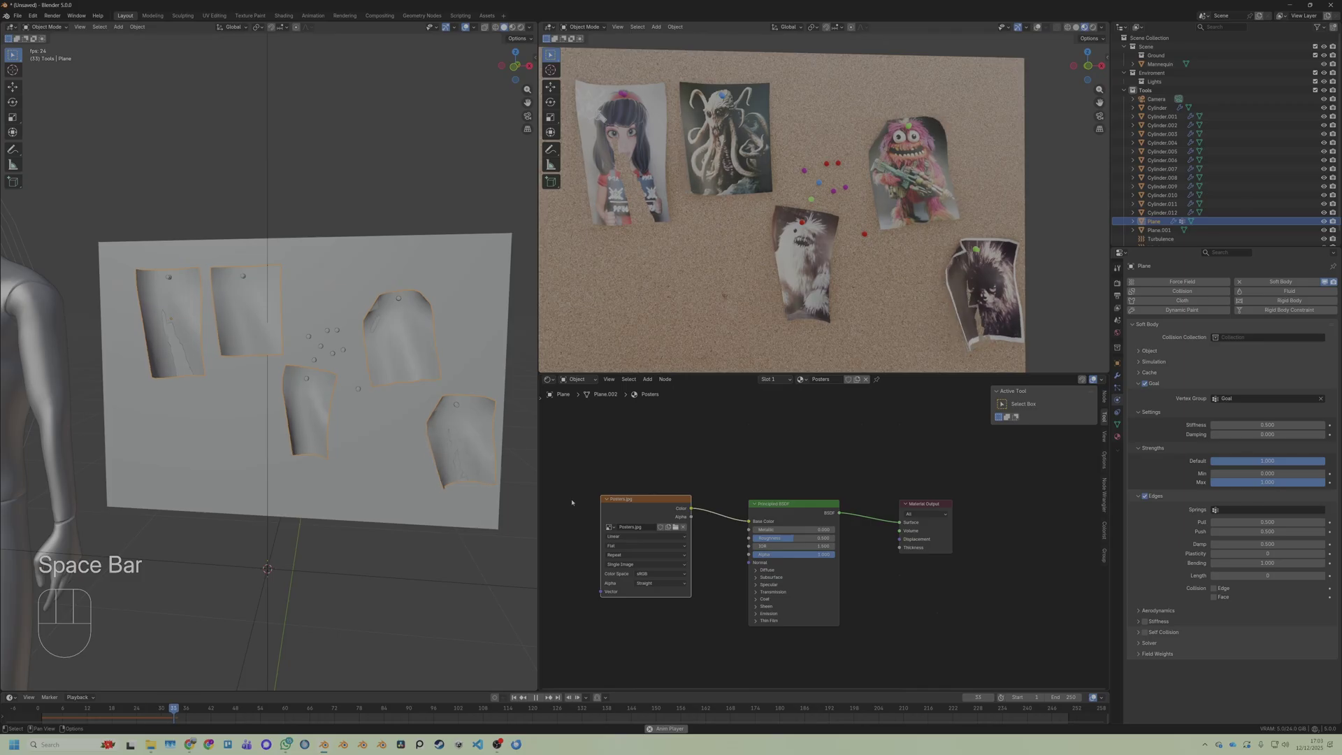
key("space")
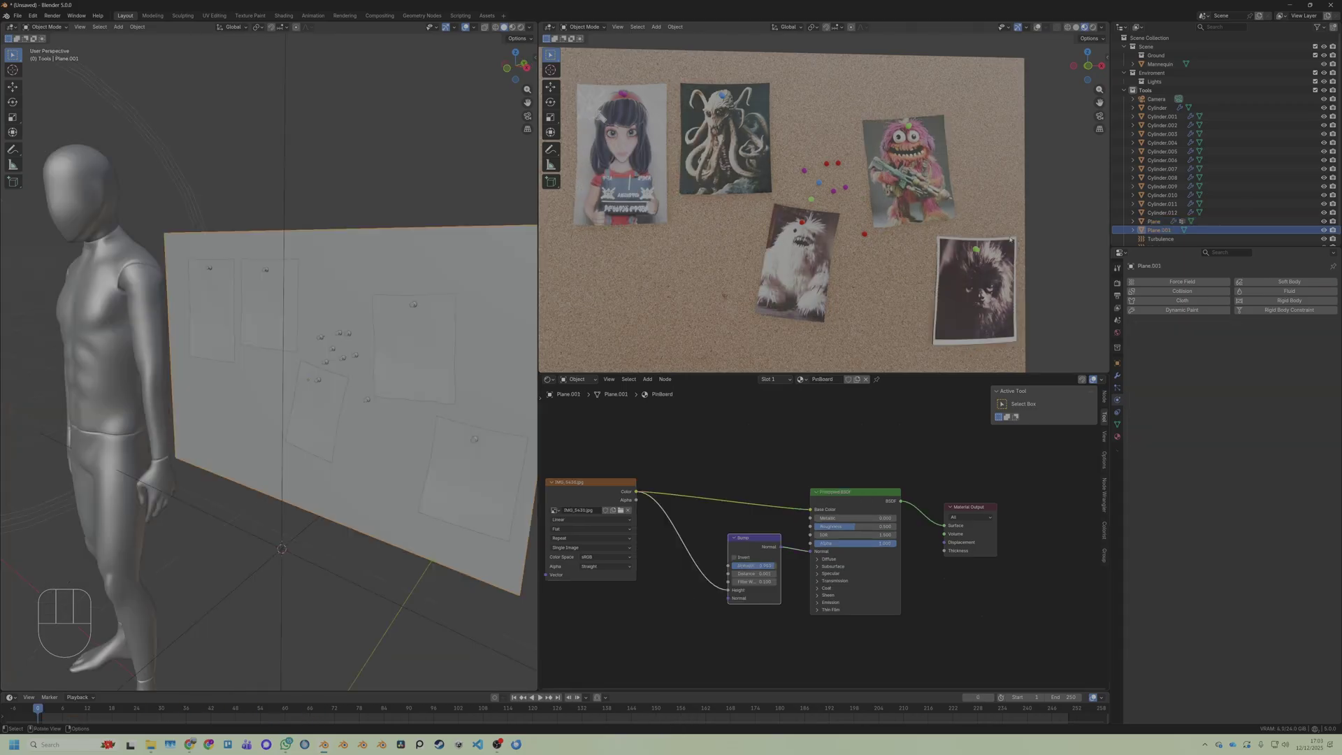
Add Collision physics to the pin board and play the simulation
left_click(1183, 291)
key("space")
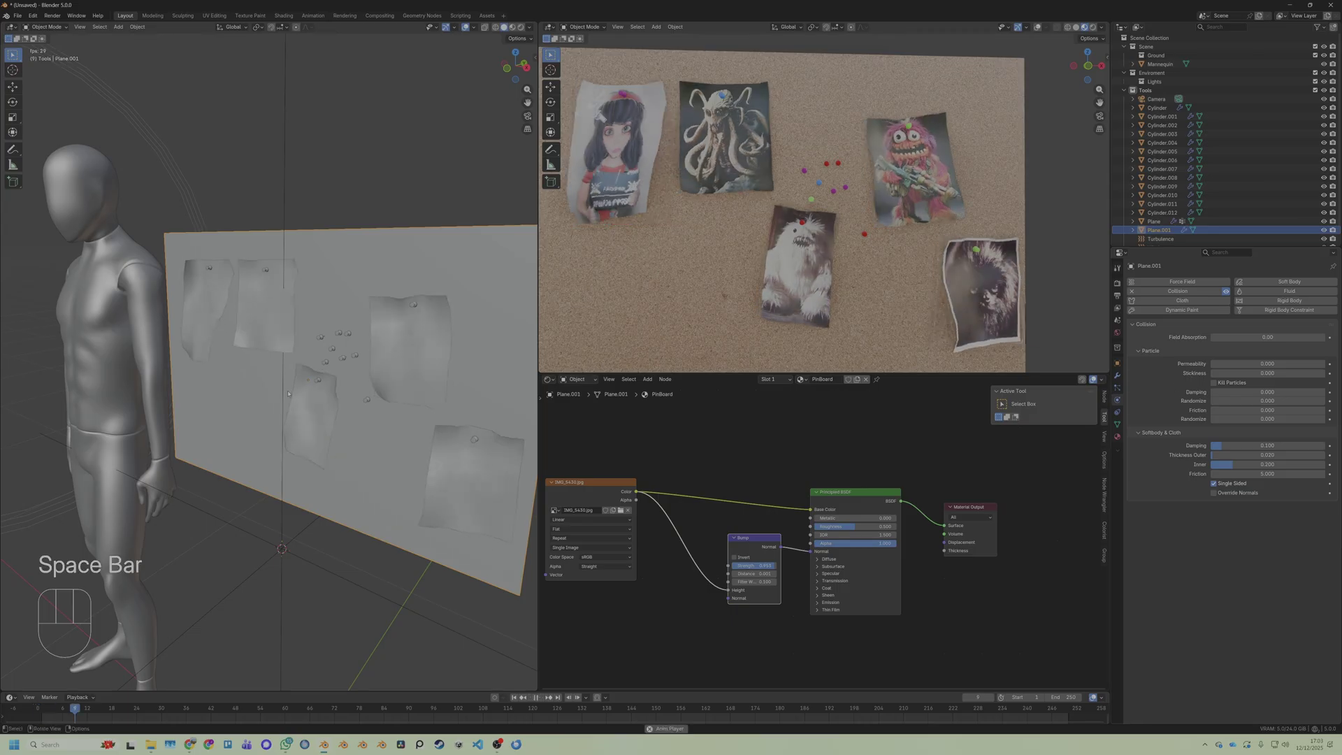
key("space")
key("space")
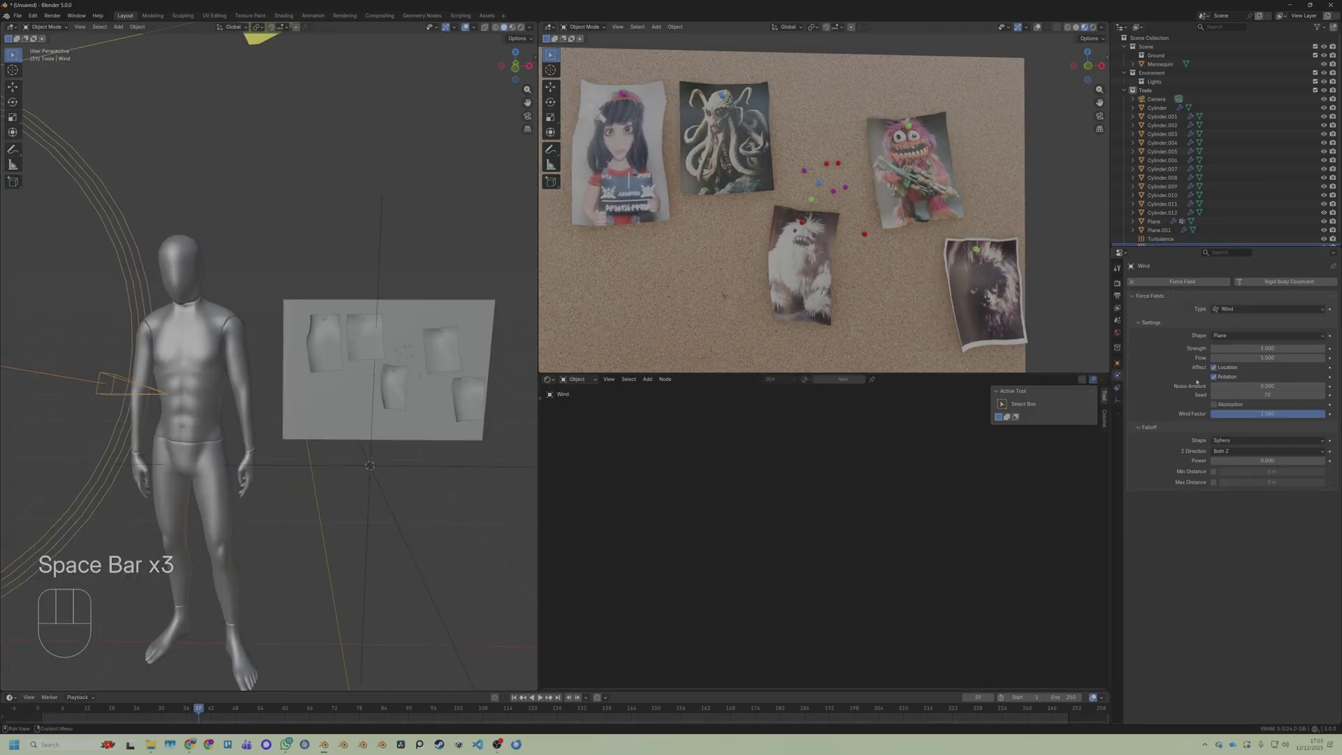
Try a Wind force field strength of 10 and play the simulation
left_click(1241, 350)
type("10")
key("Return")
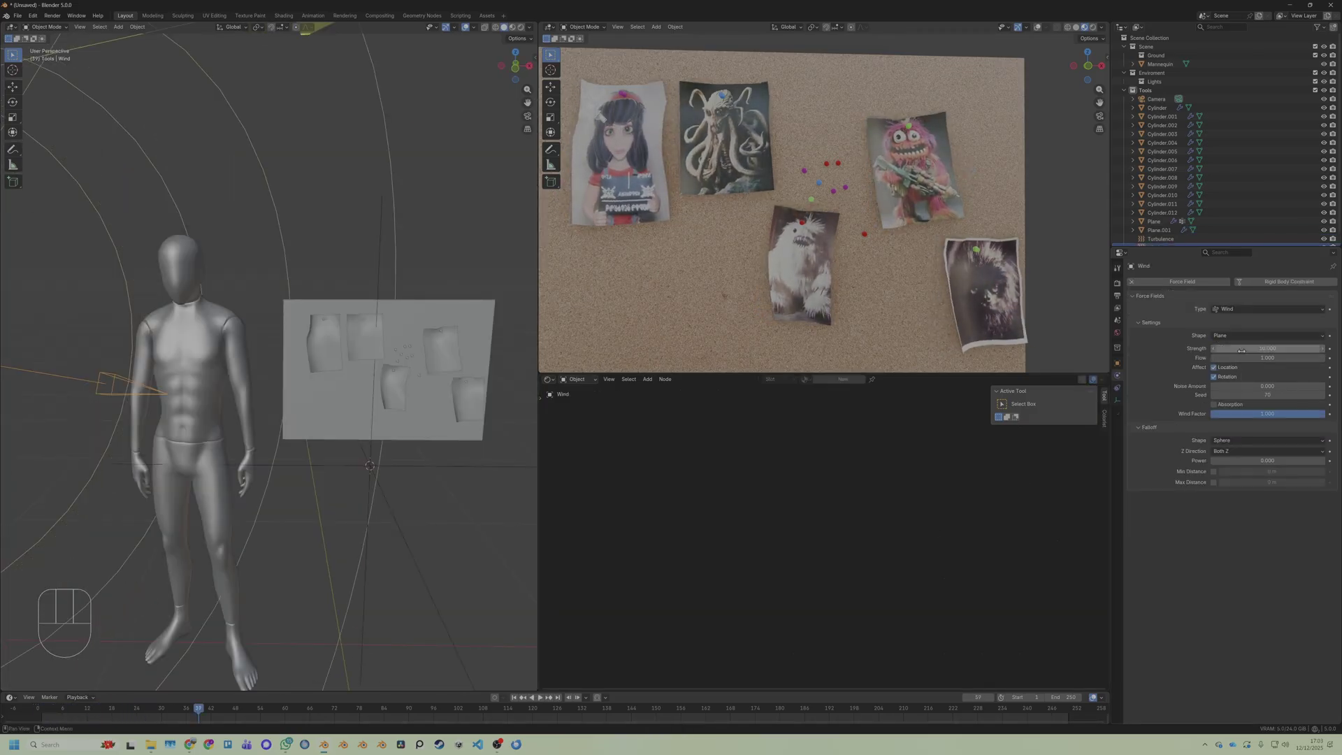
key("space")
middle_click_drag(378, 378, 430, 373)
scroll(429, 373, "up", 5)
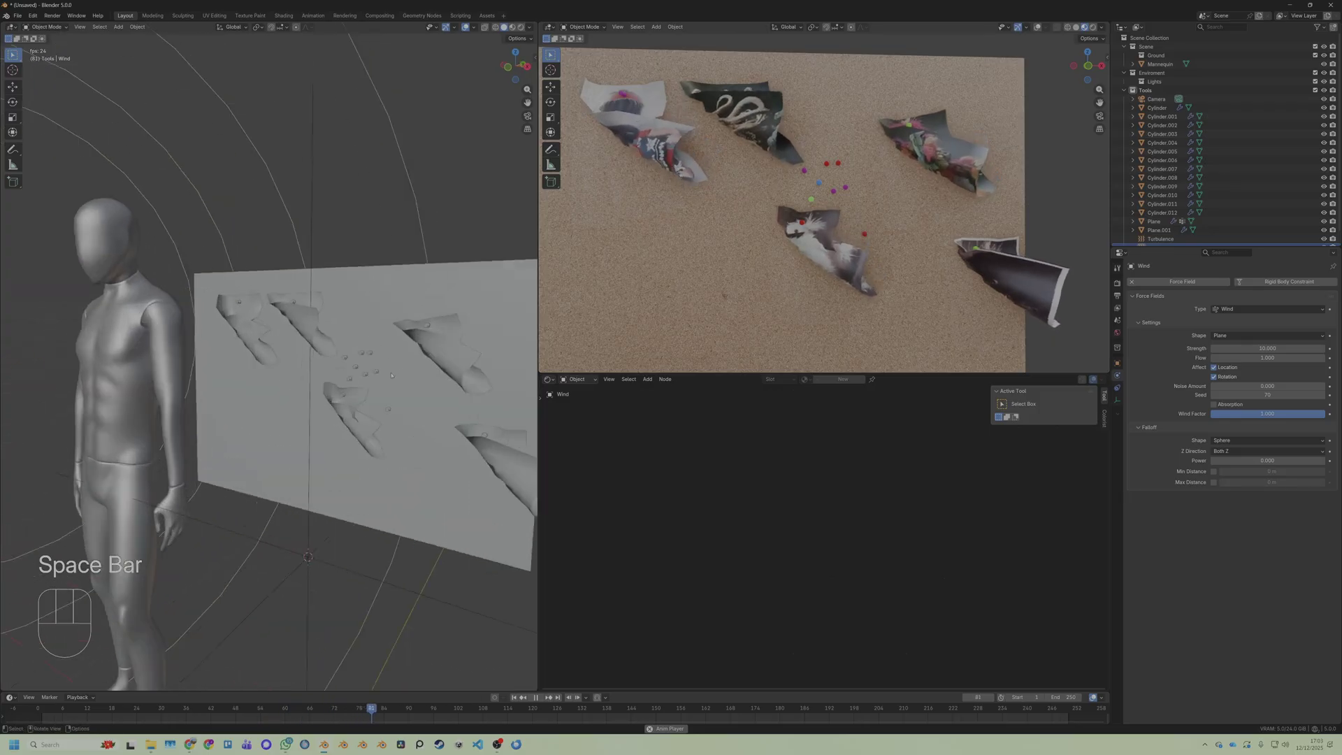
Set the Wind force field's Noise Amount to 10 and play the simulation
left_click(1236, 386)
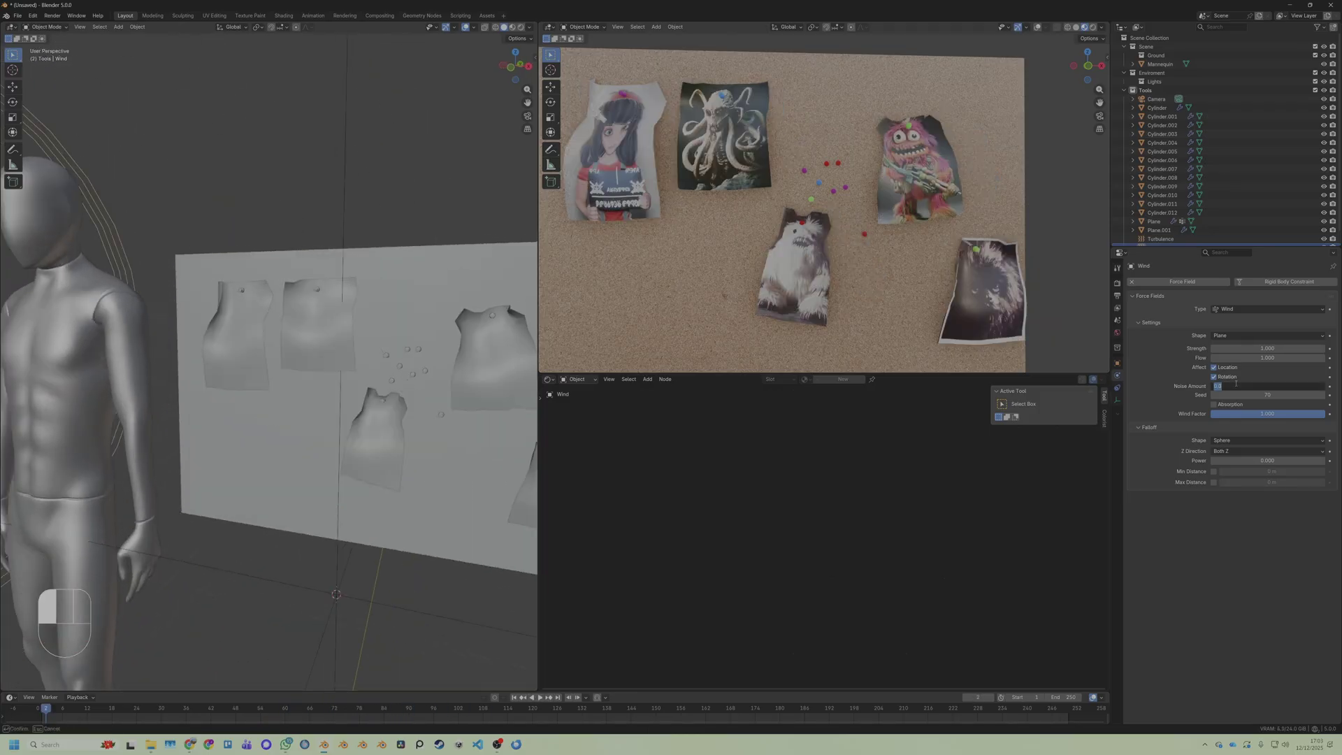
key("Return")
key("space")
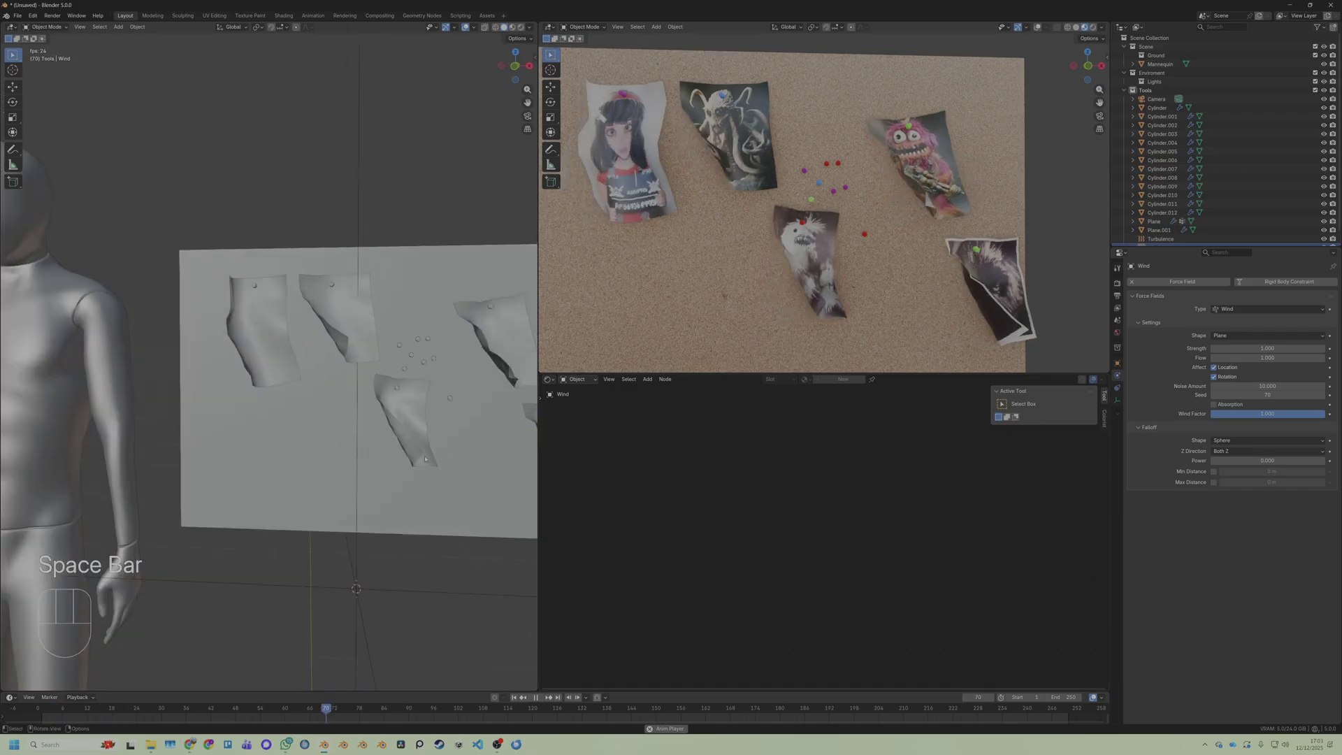
middle_click_drag(392, 469, 417, 470)
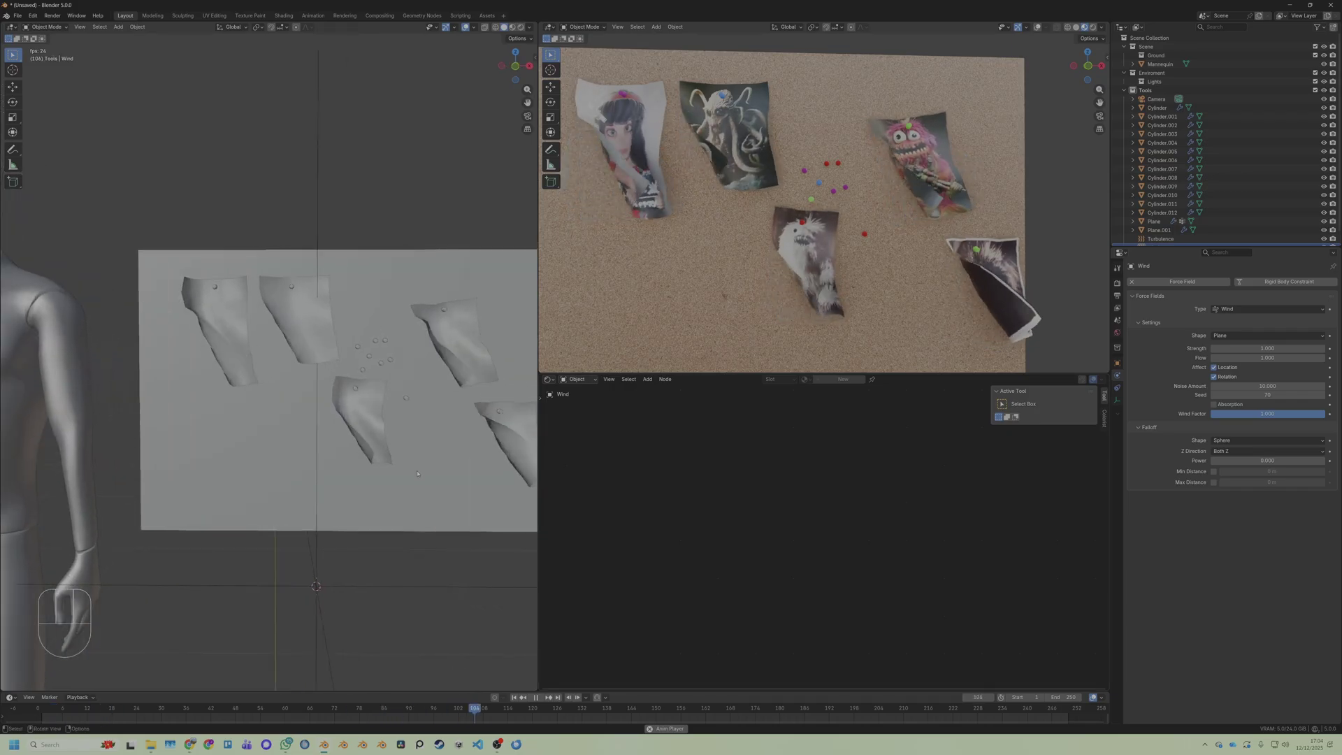
Set the Turbulence force field's strength to 10 and replay the simulation
left_click(1160, 239)
key("space")
left_click(1245, 349)
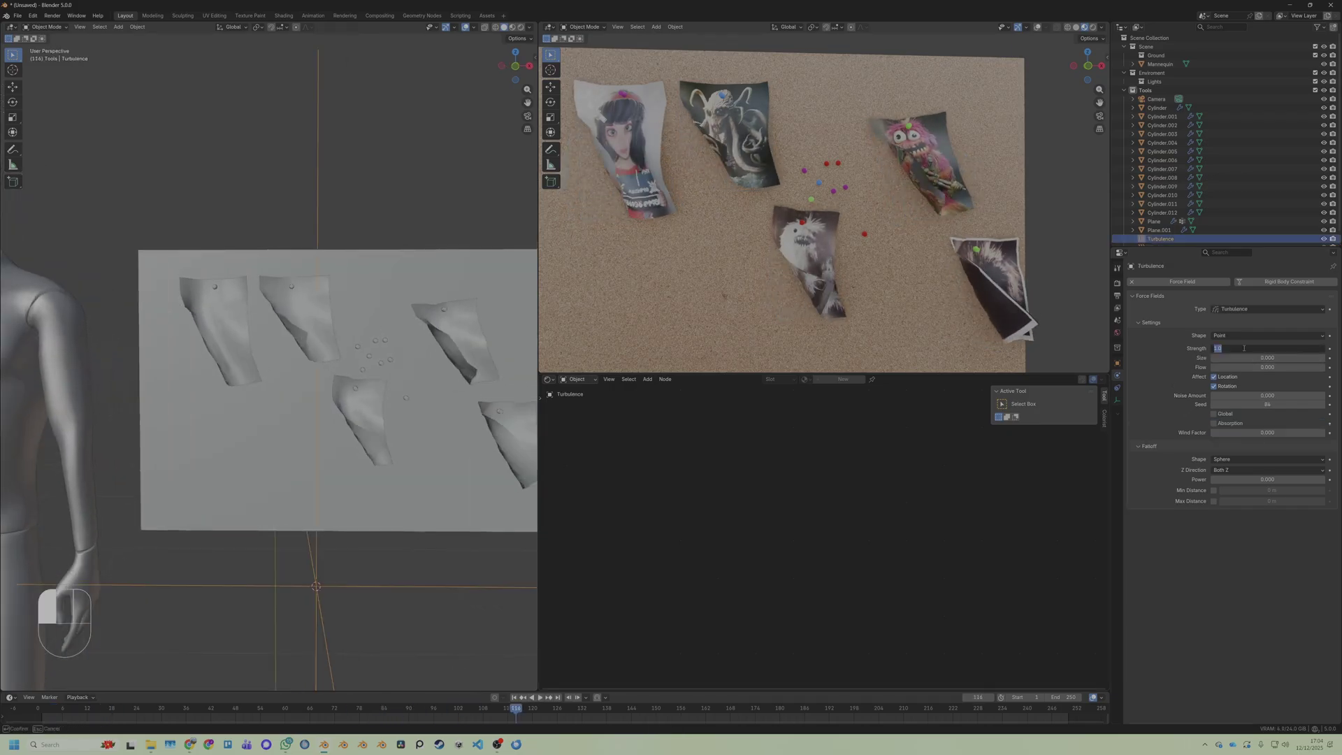
key("Return")
key("space")
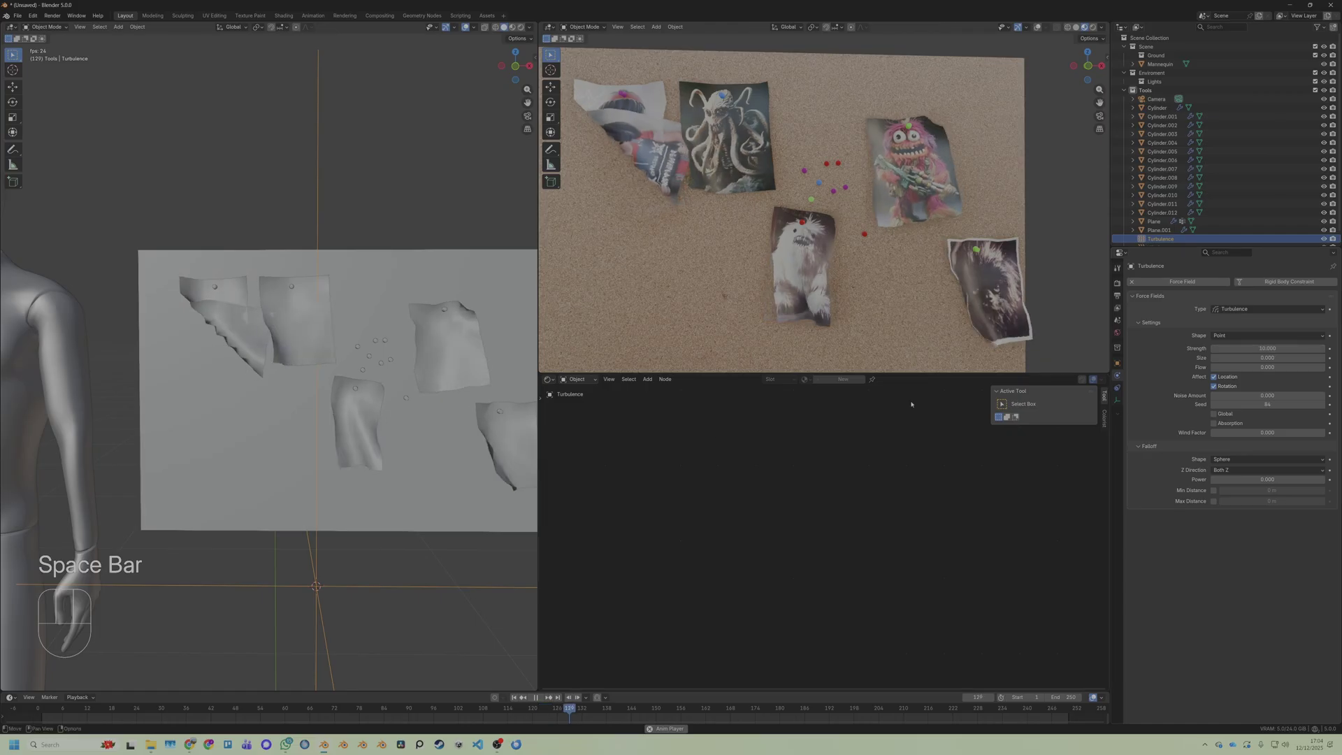
key("space")
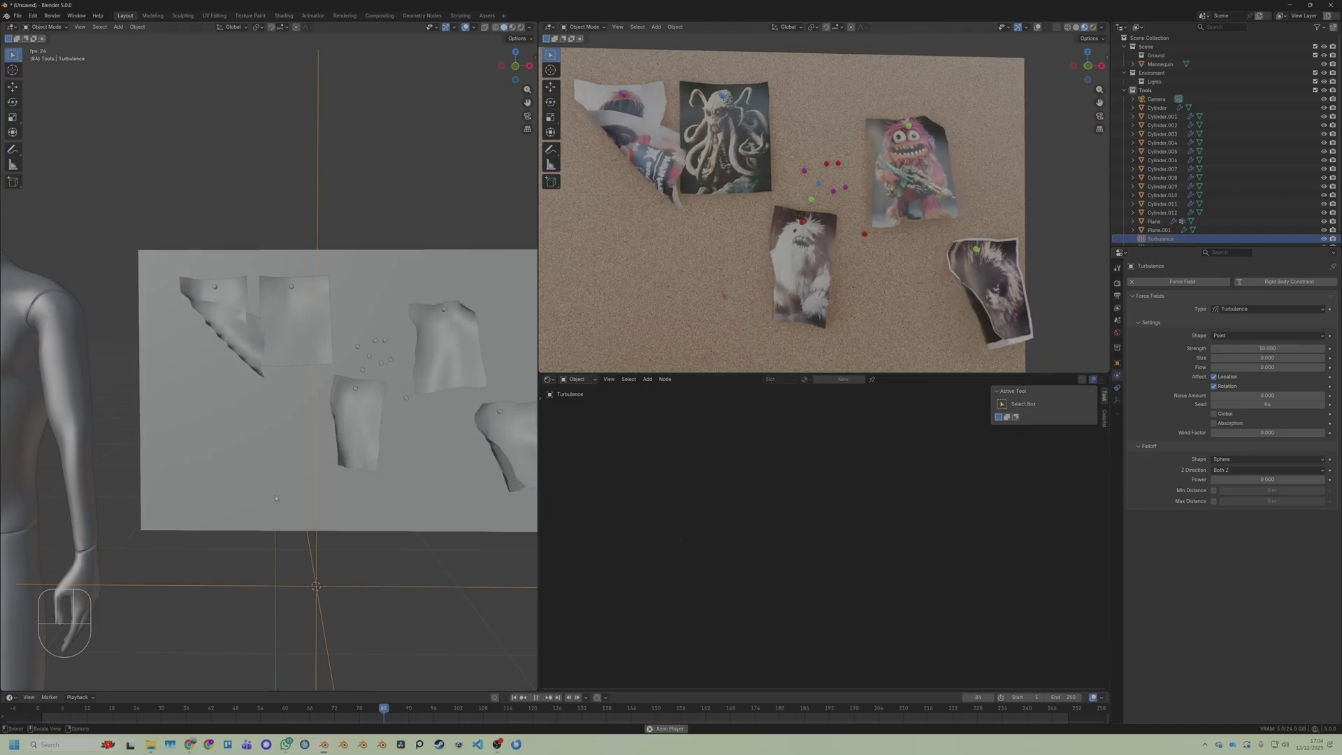
key("space")
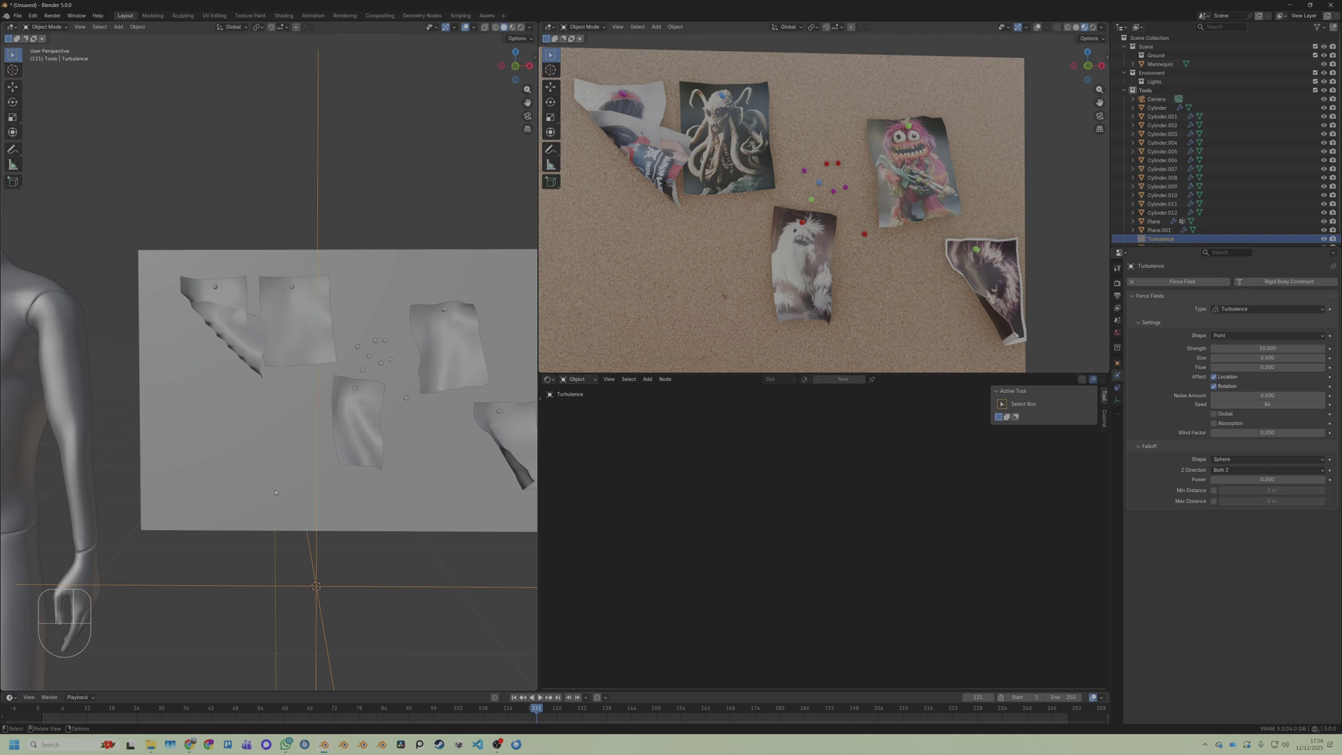
Rotate the Wind force field, set the Turbulence size to 2.3 and replay the simulation
mouse_move(286, 477)
middle_mouse_down()
mouse_move(328, 464)
mouse_move(287, 531)
mouse_move(281, 493)
mouse_move(295, 472)
middle_mouse_up()
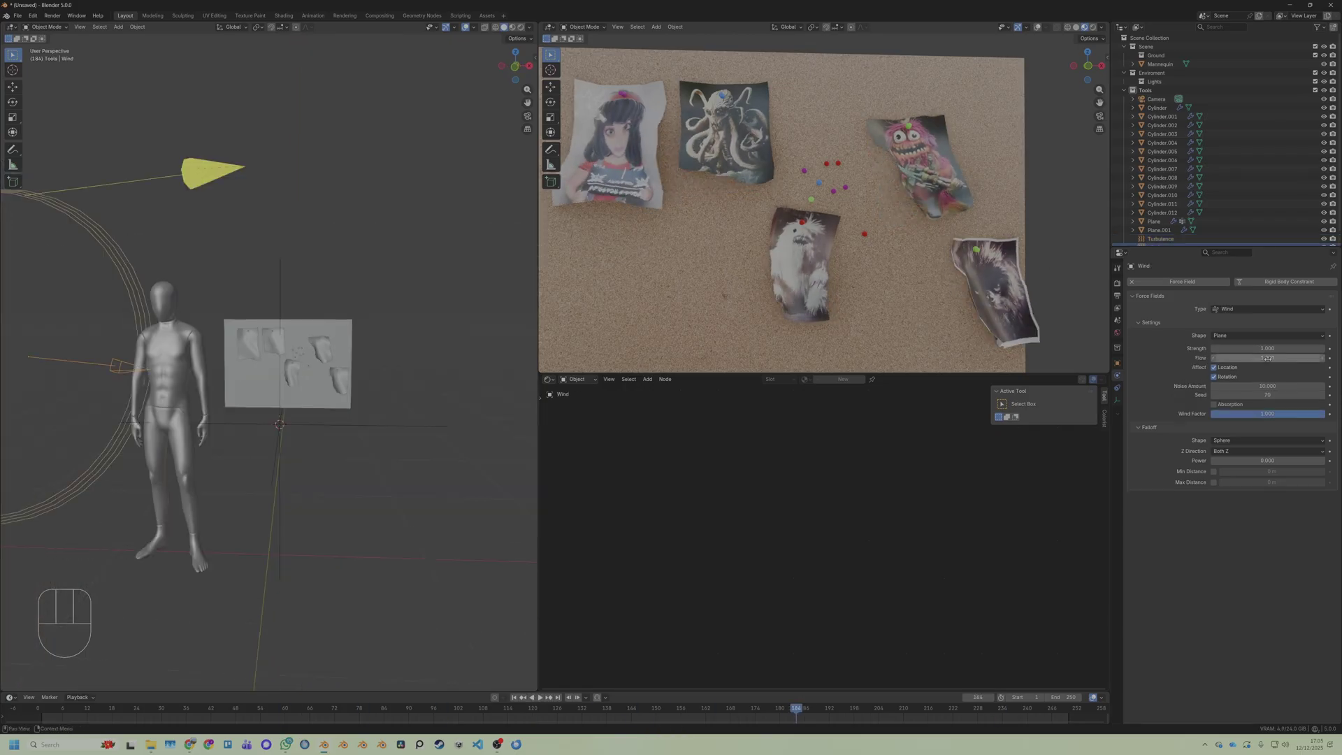
key("space")
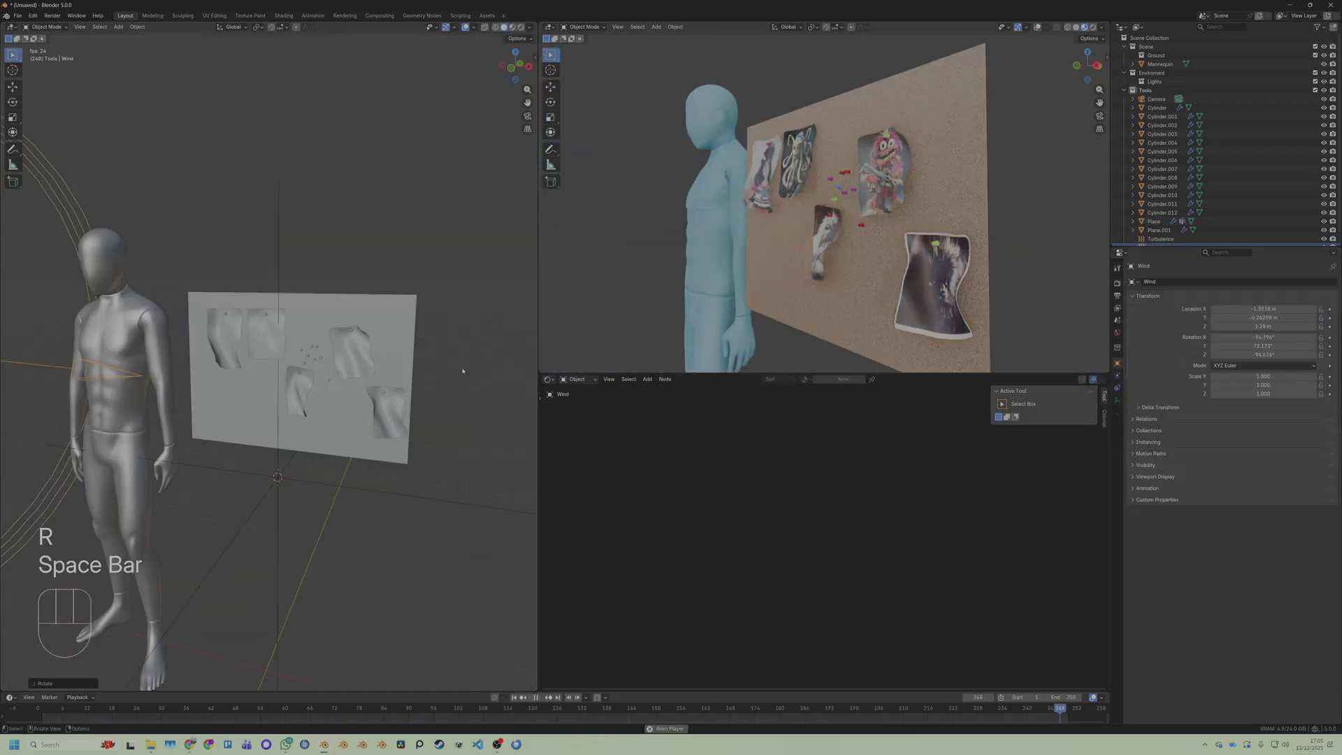
key("space")
key("space")
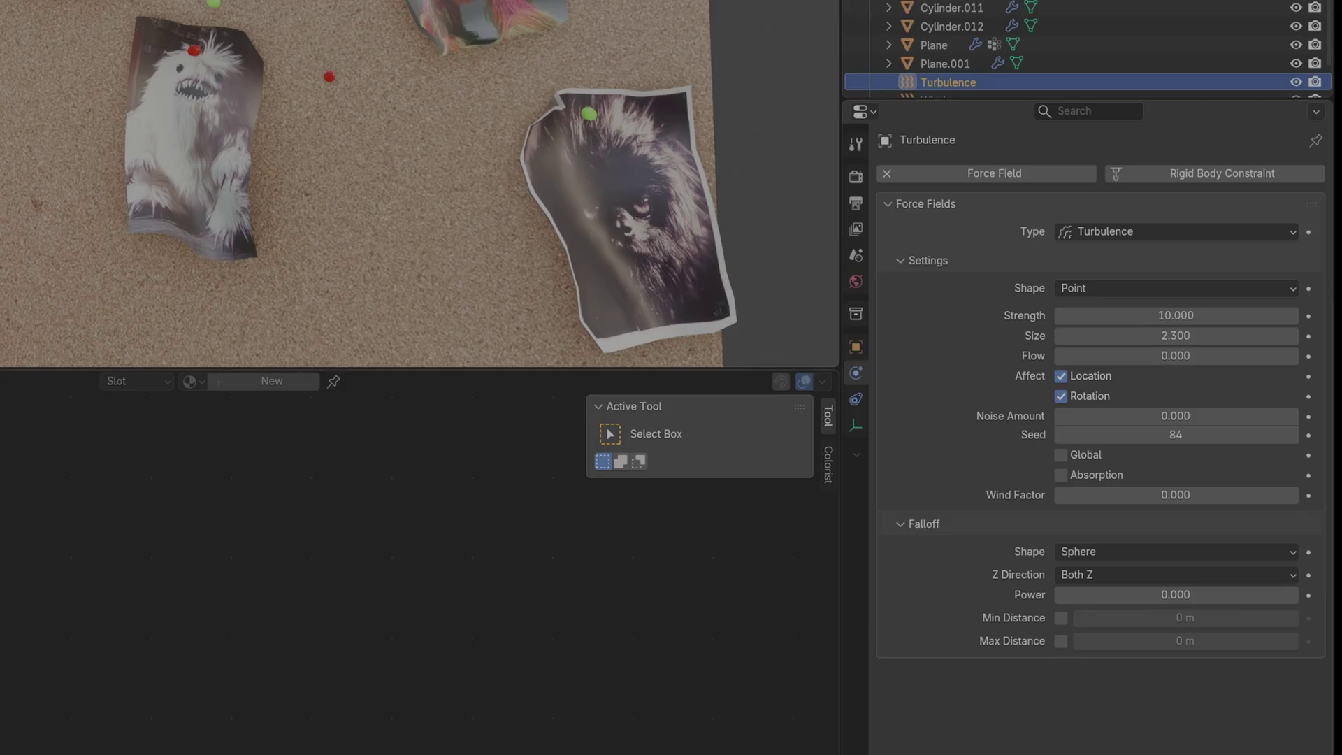
scroll(388, 414, "up", 3)
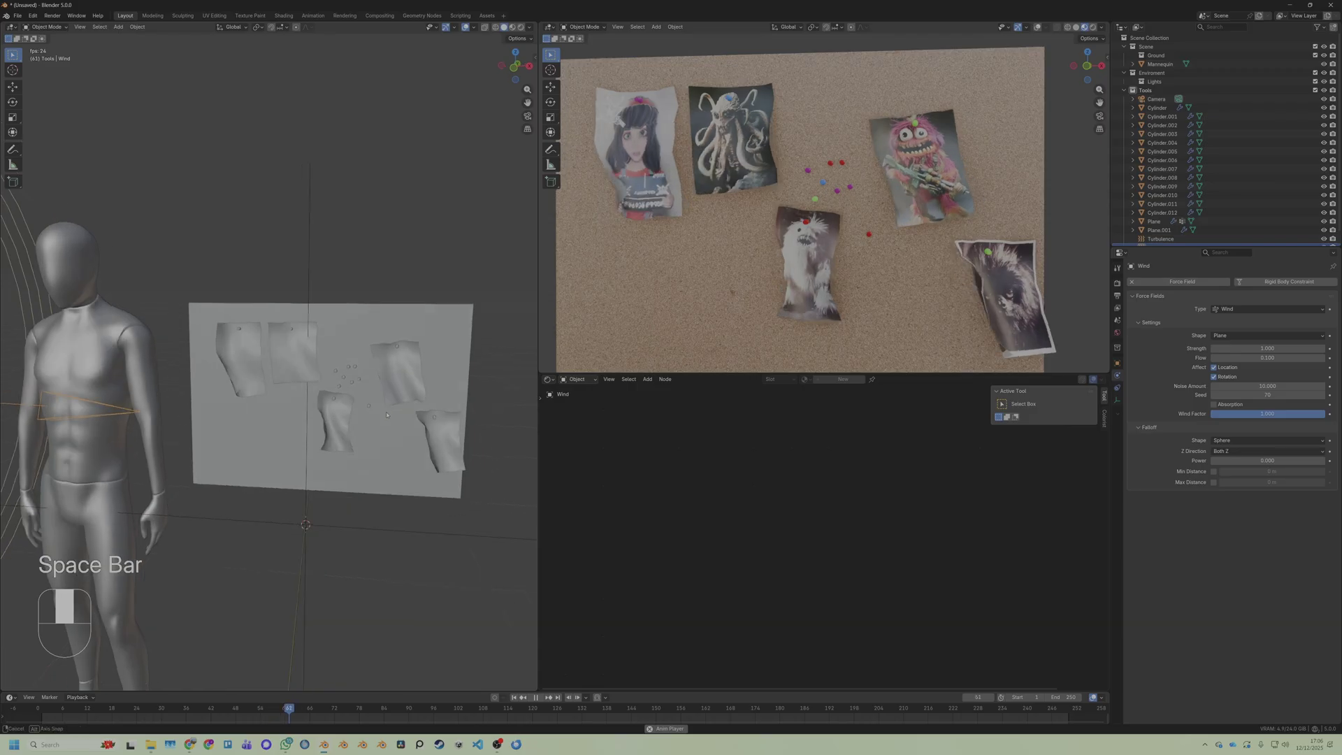
Inspect the posters' painted weights in Weight Paint mode, return to Object Mode and replay the simulation
key("ctrl+Tab")
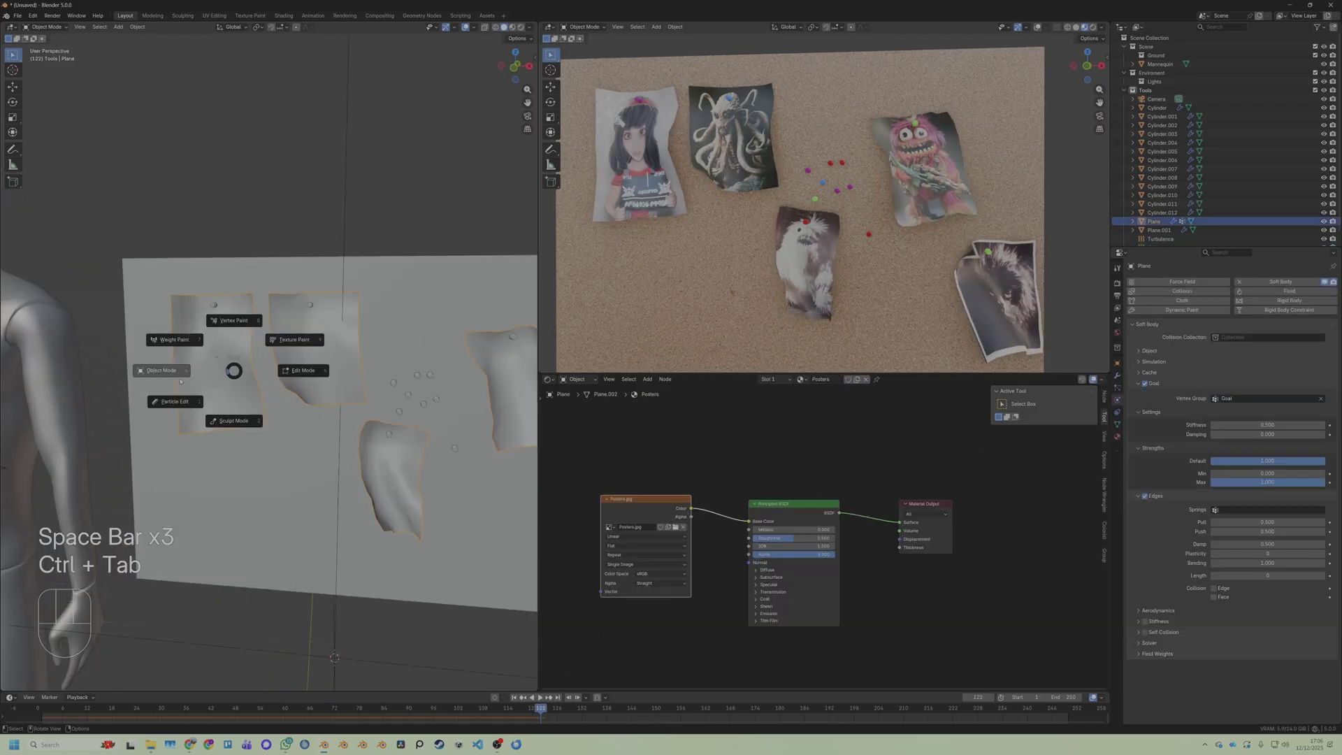
left_click(194, 344)
scroll(210, 355, "up", 4)
key("ctrl+Tab")
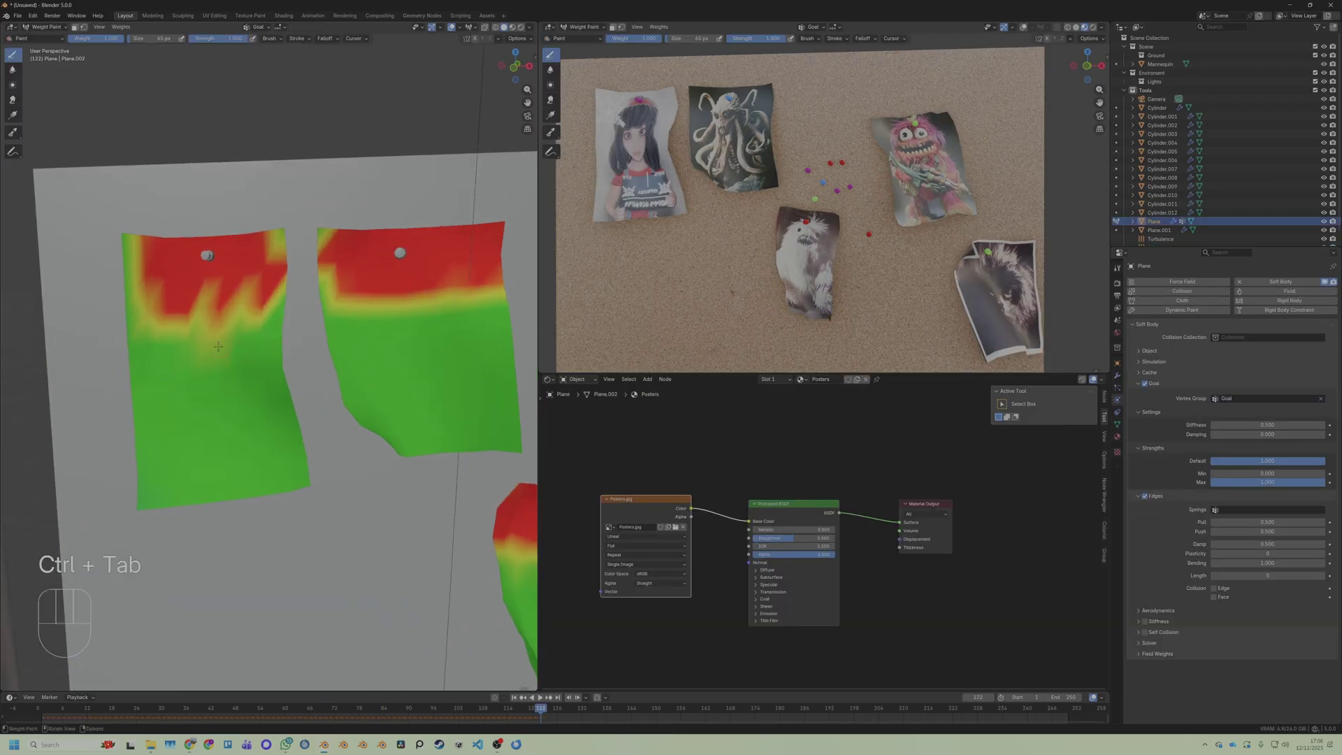
key("space")
scroll(853, 237, "up", 2)
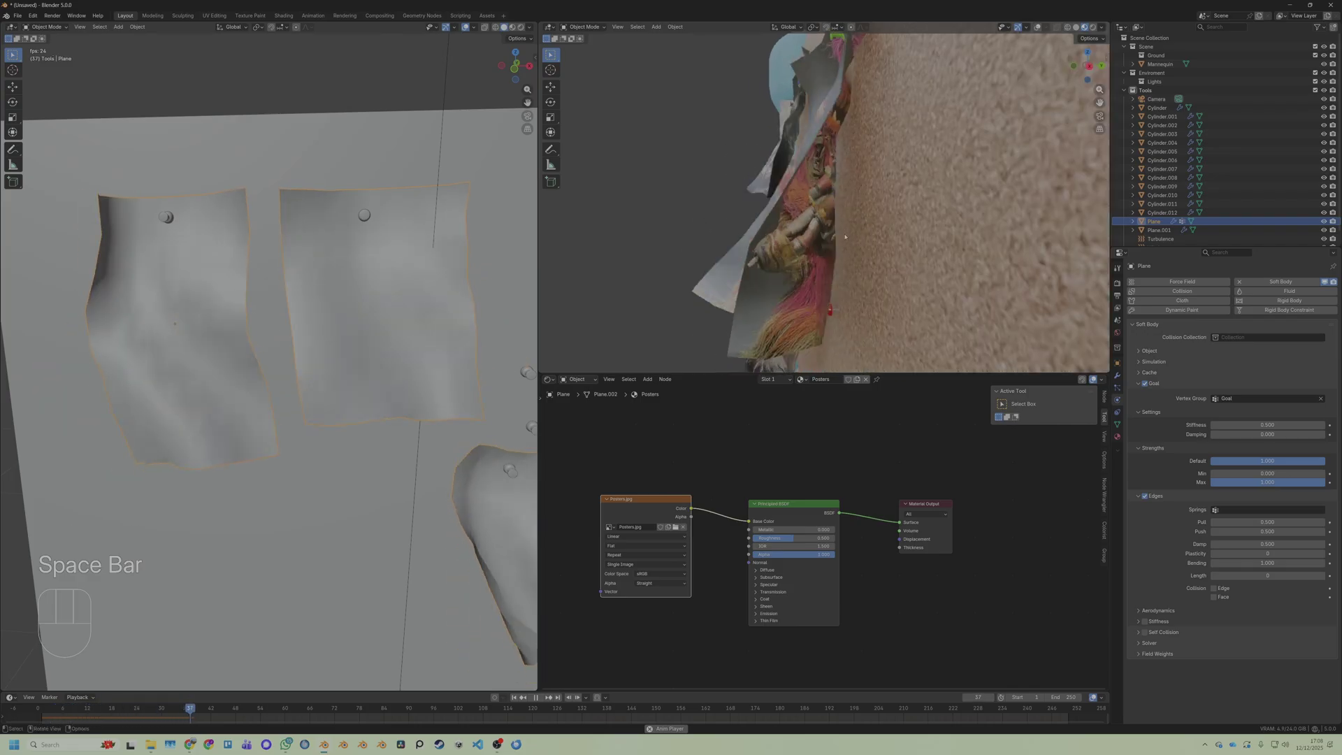
middle_click_drag(812, 225, 817, 228)
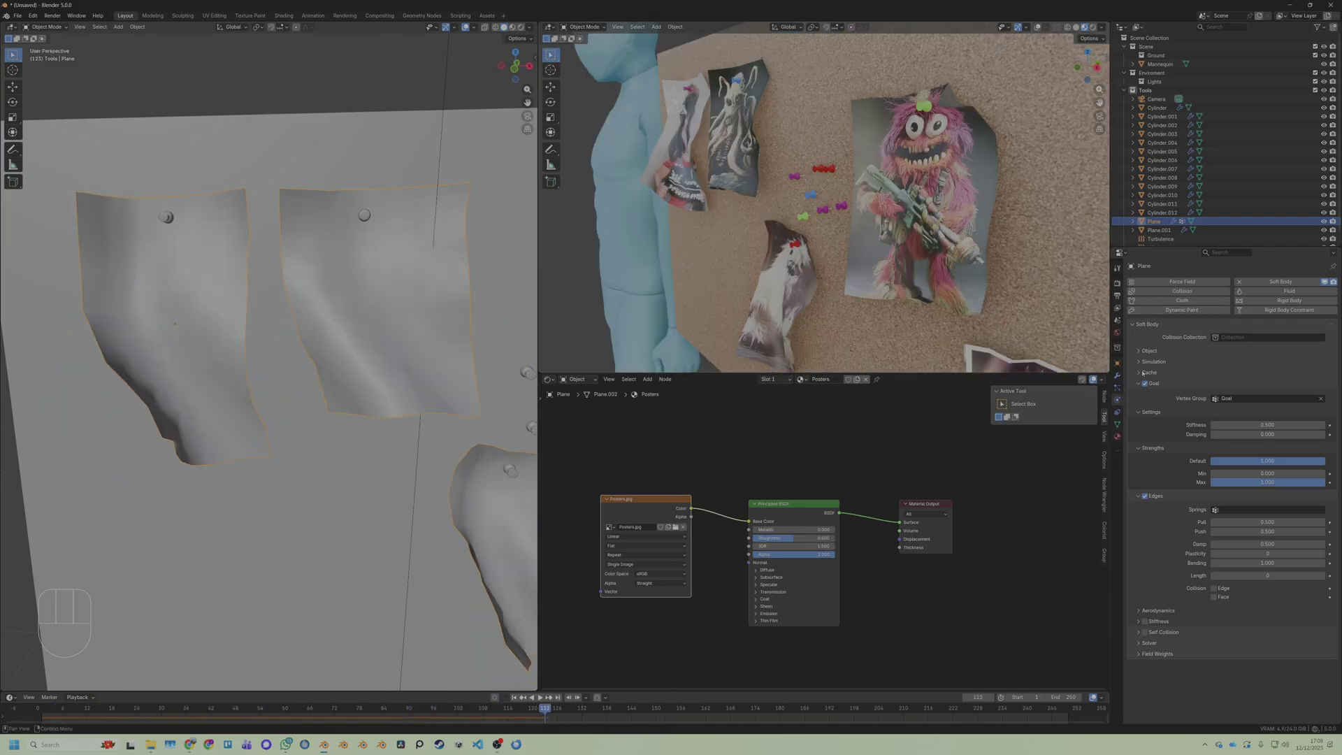
Add a Solidify modifier to the posters with a thickness of 0.001 m
left_click(1118, 375)
left_click(1184, 283)
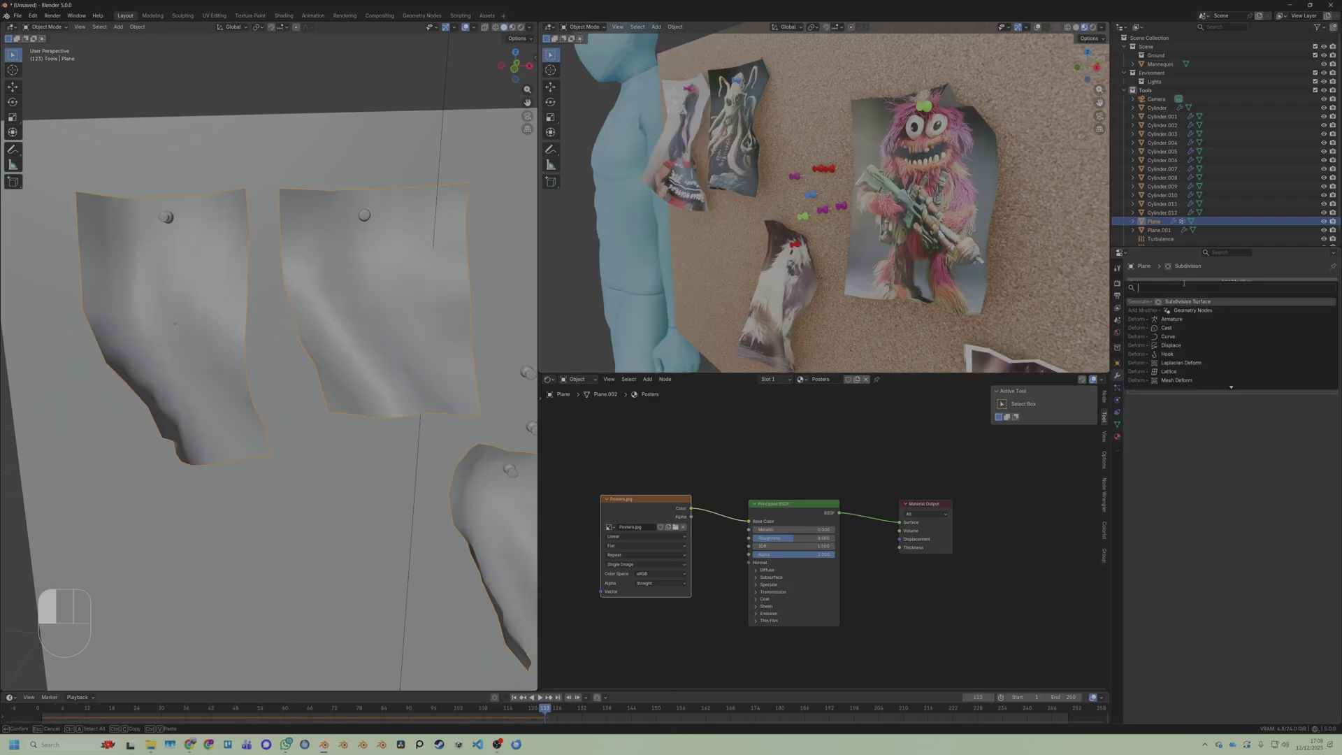
type("solid")
key("Return")
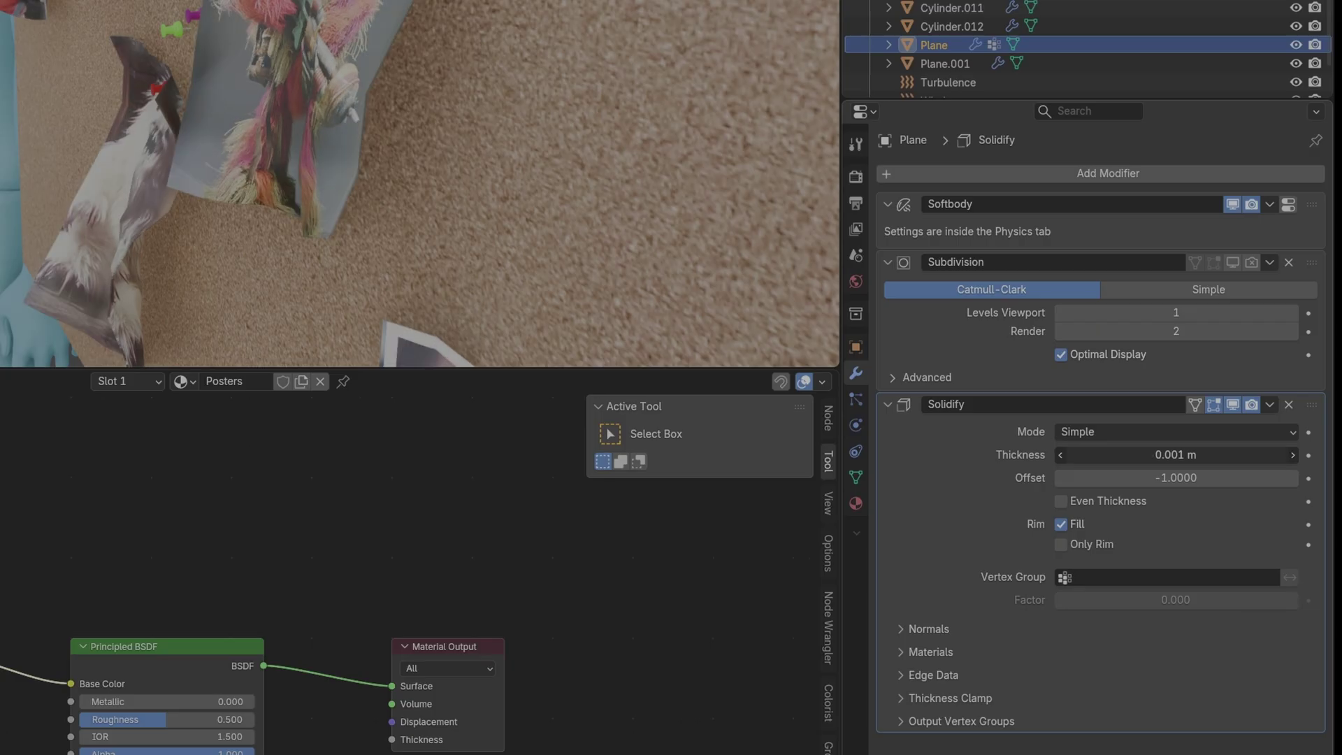
left_click_drag(1267, 413, 1268, 414, "shift")
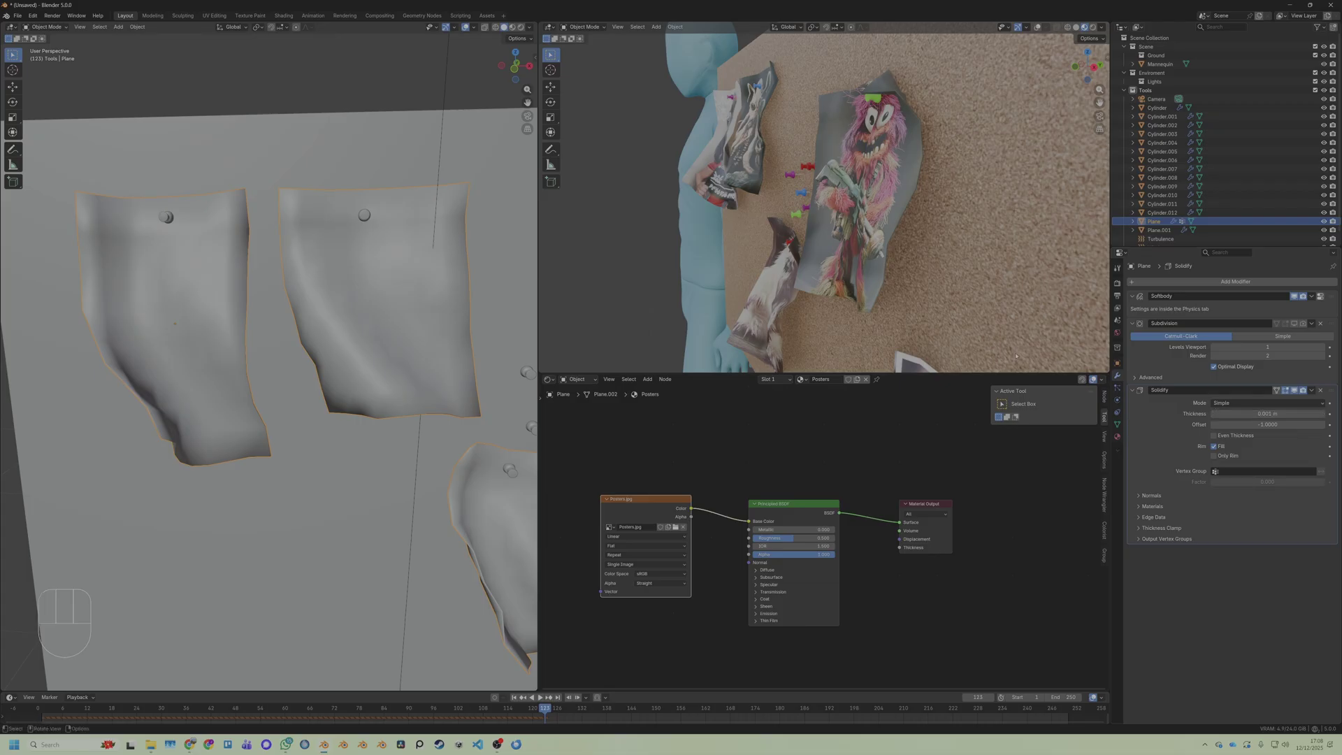
mouse_move(937, 237)
middle_mouse_down()
mouse_move(999, 245)
mouse_move(926, 234)
middle_mouse_up()
Set the Solidify Material Offset to 1 and add a second poster material named Back
left_click(1152, 506)
left_click_drag(1223, 519, 1222, 518)
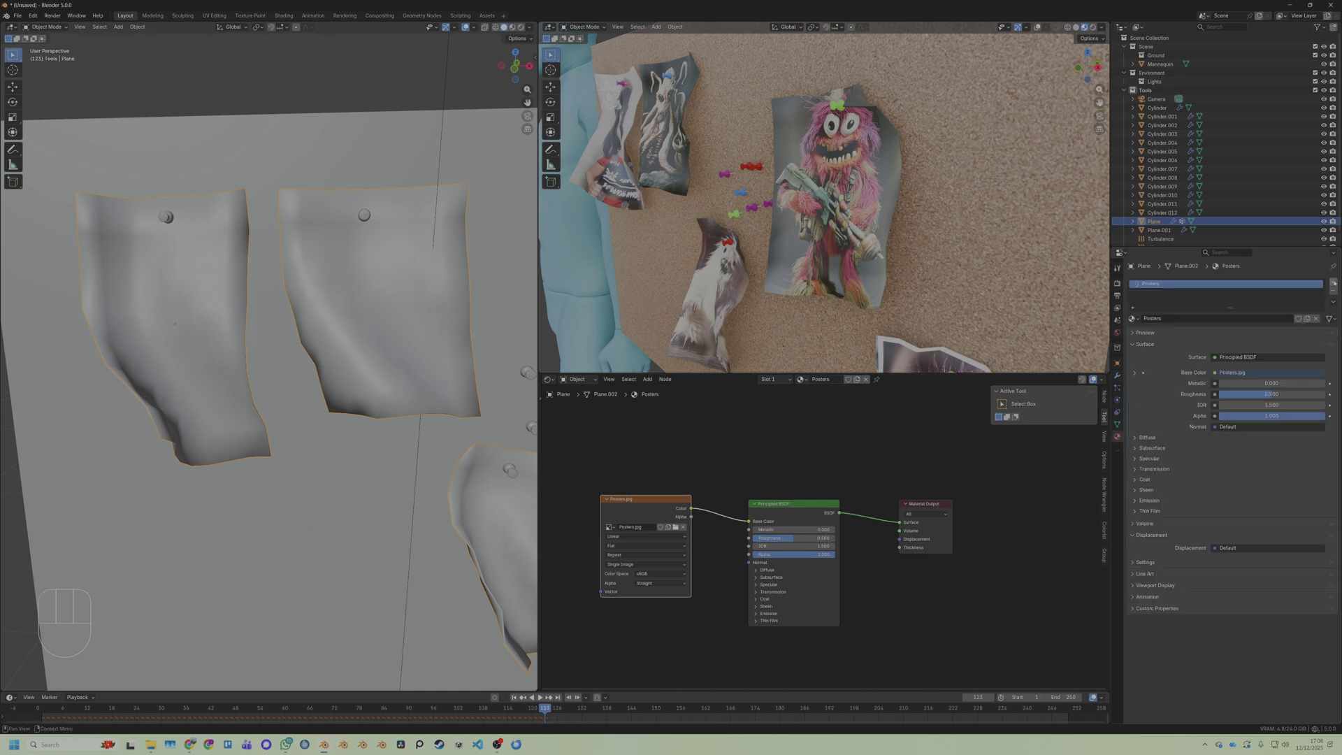
left_click(1117, 437)
left_click(1333, 282)
left_click(1215, 333)
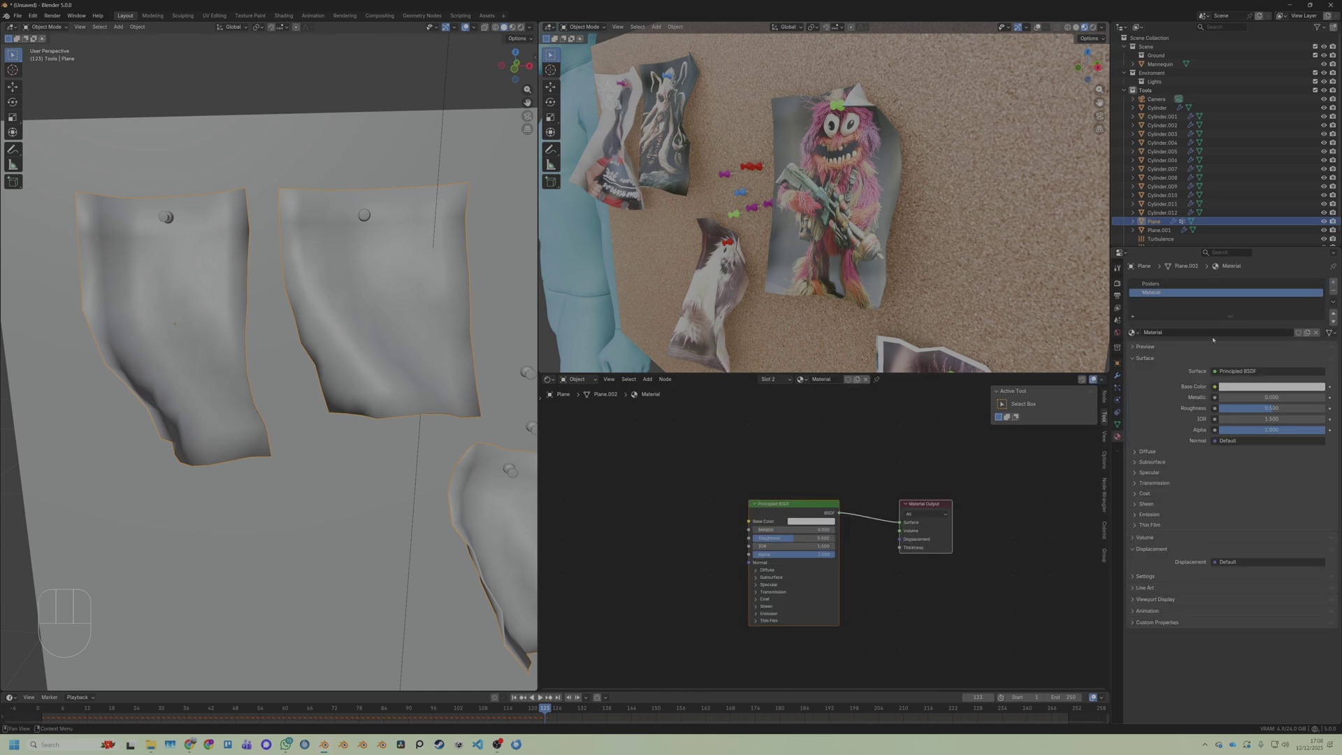
left_click(1188, 332)
type("Back")
key("Return")
Give the Back material a pale beige base color and a roughness of 1
scroll(859, 498, "up", 2)
left_click(797, 514)
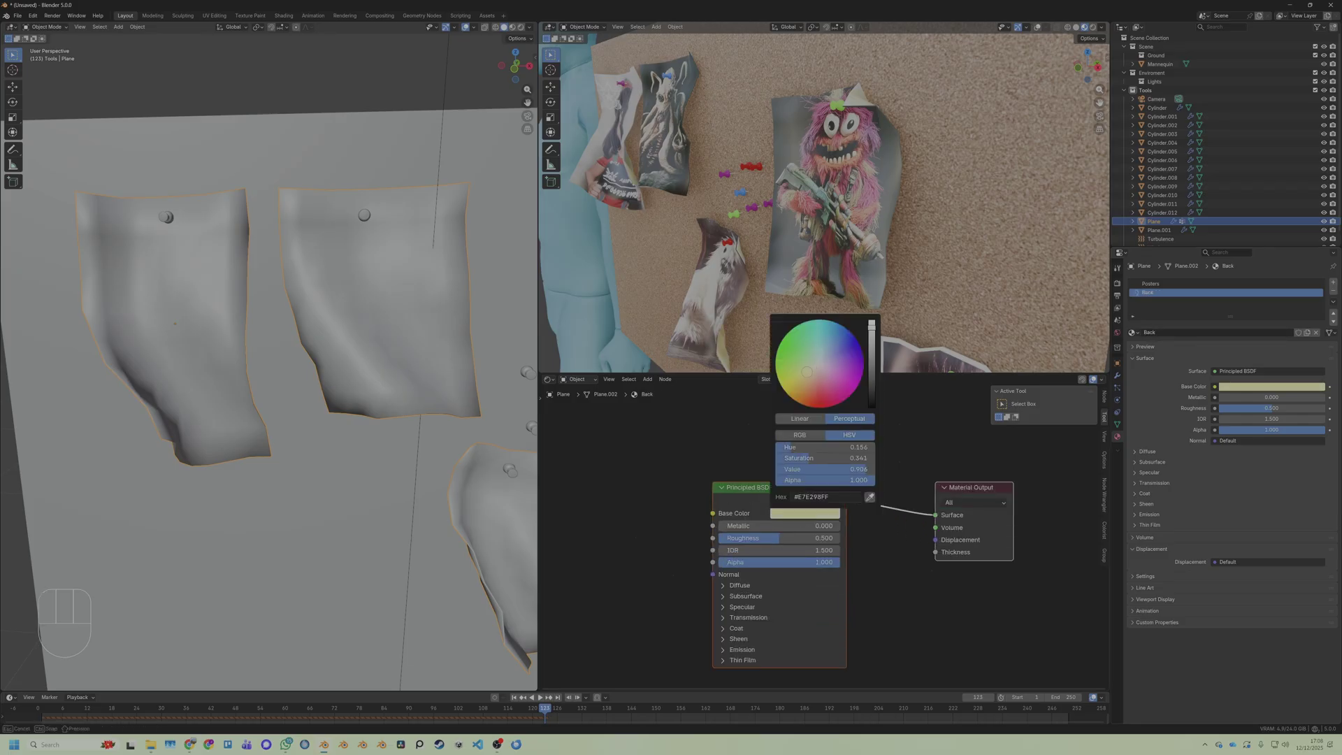
left_click_drag(810, 369, 816, 366)
left_click_drag(790, 538, 854, 538)
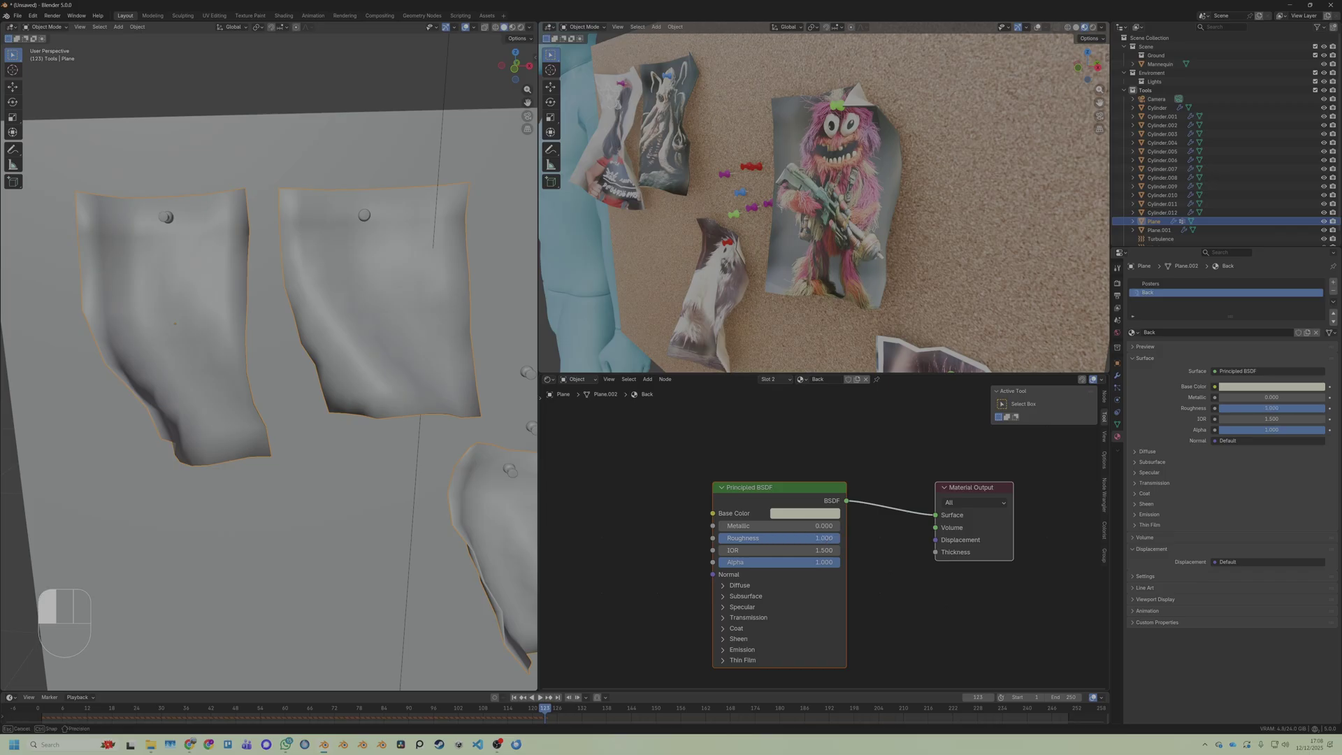
Play the simulation from the first frame and examine the posters' backs and edges
key("shift+Left")
key("space")
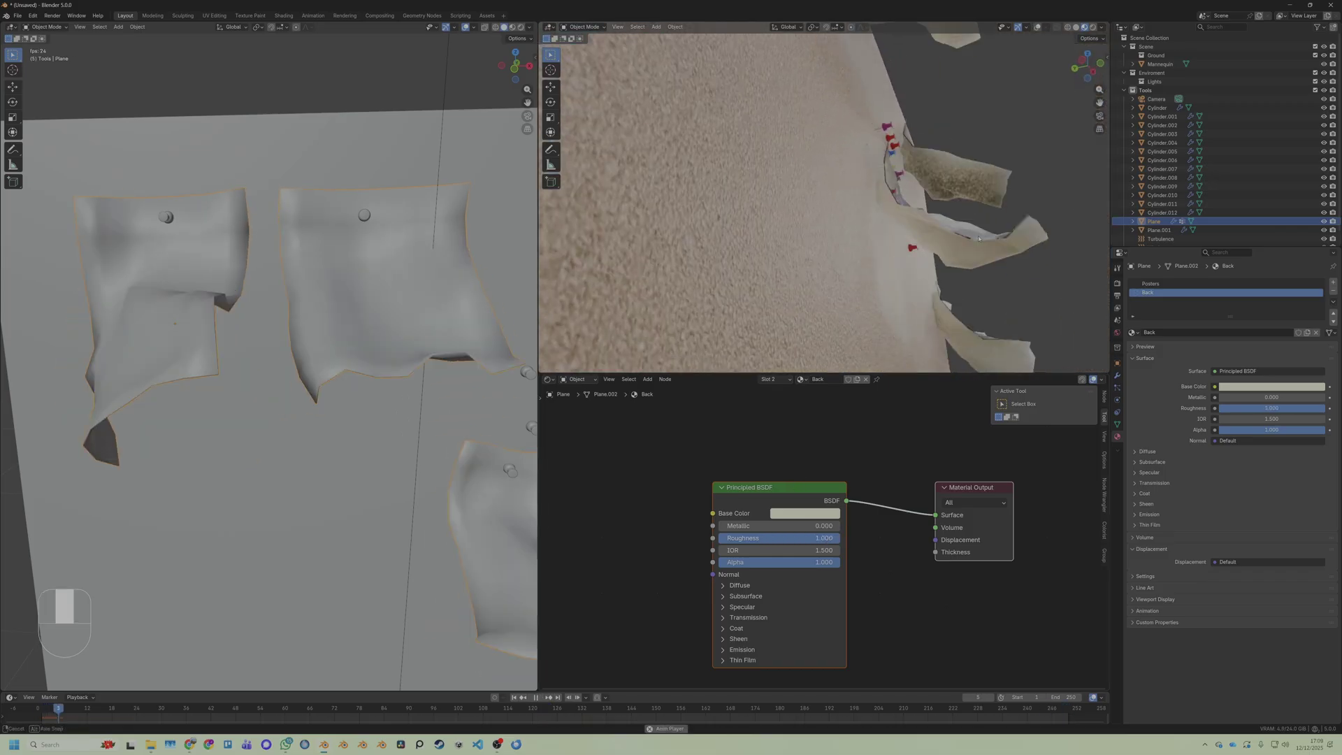
key("space")
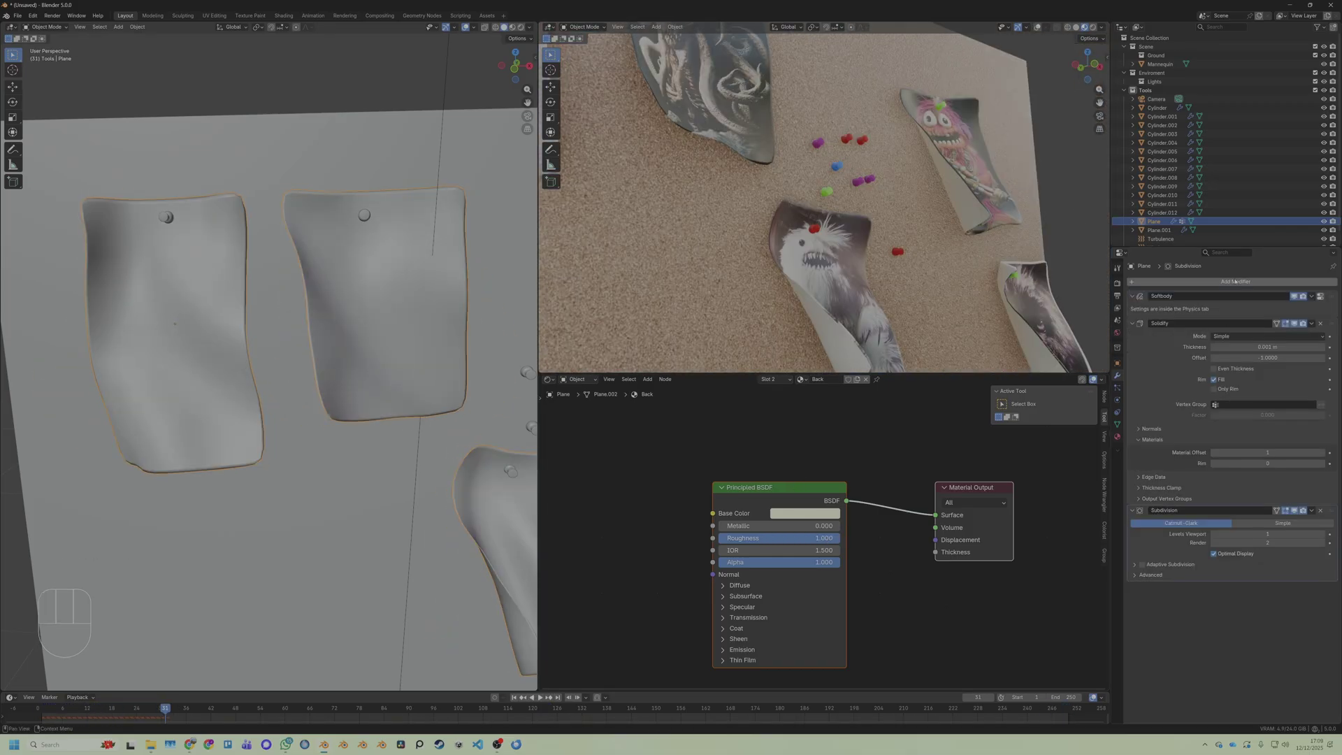
middle_click_drag(894, 274, 859, 268)
key("space")
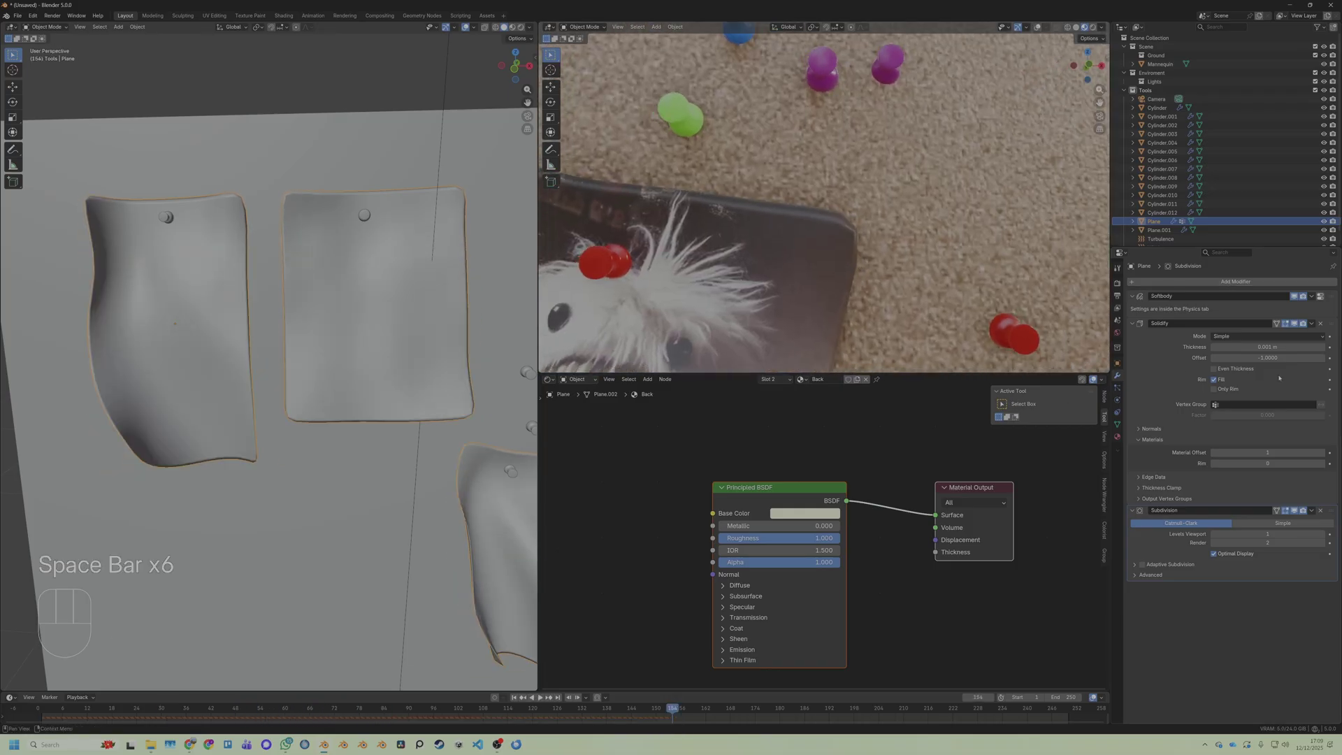
key("space")
Add loop cuts close to the borders of the girl poster in Edit Mode to sharpen its corners
key("Tab")
middle_click_drag(315, 428, 294, 428)
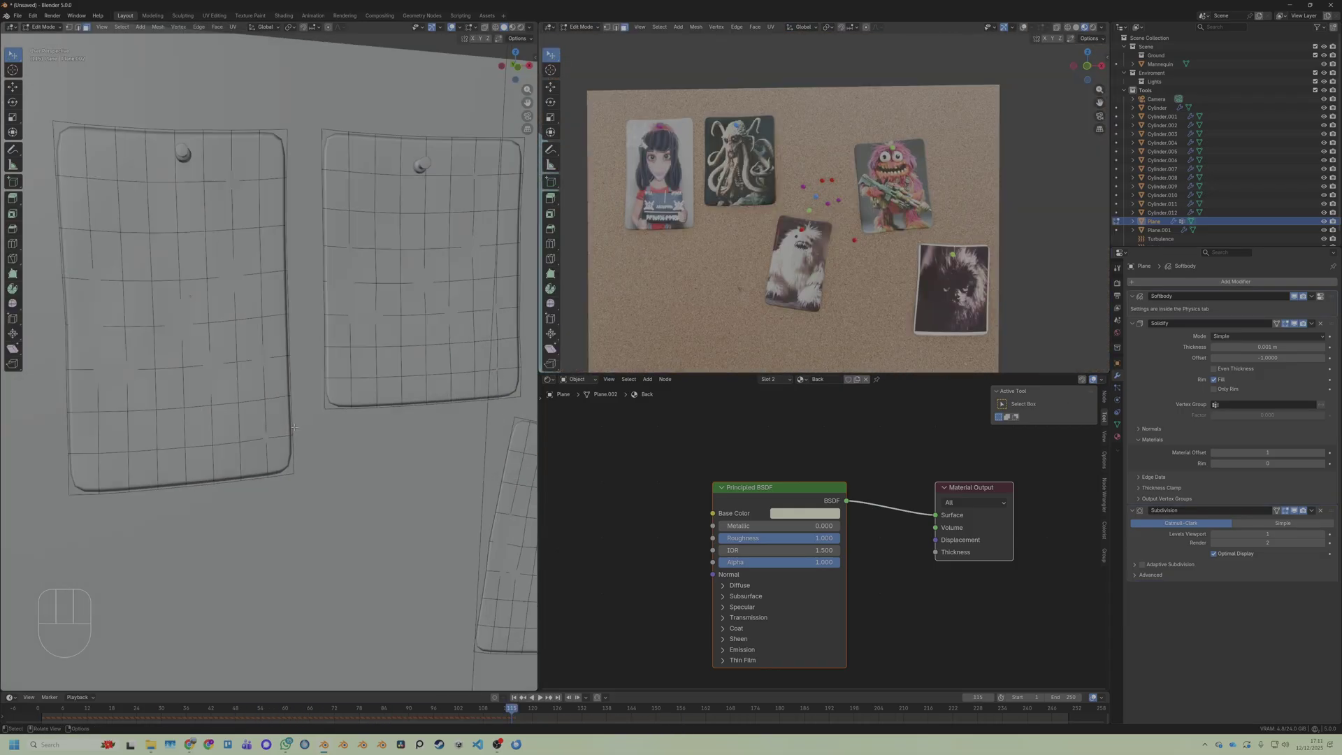
key("ctrl+r")
left_click(279, 437)
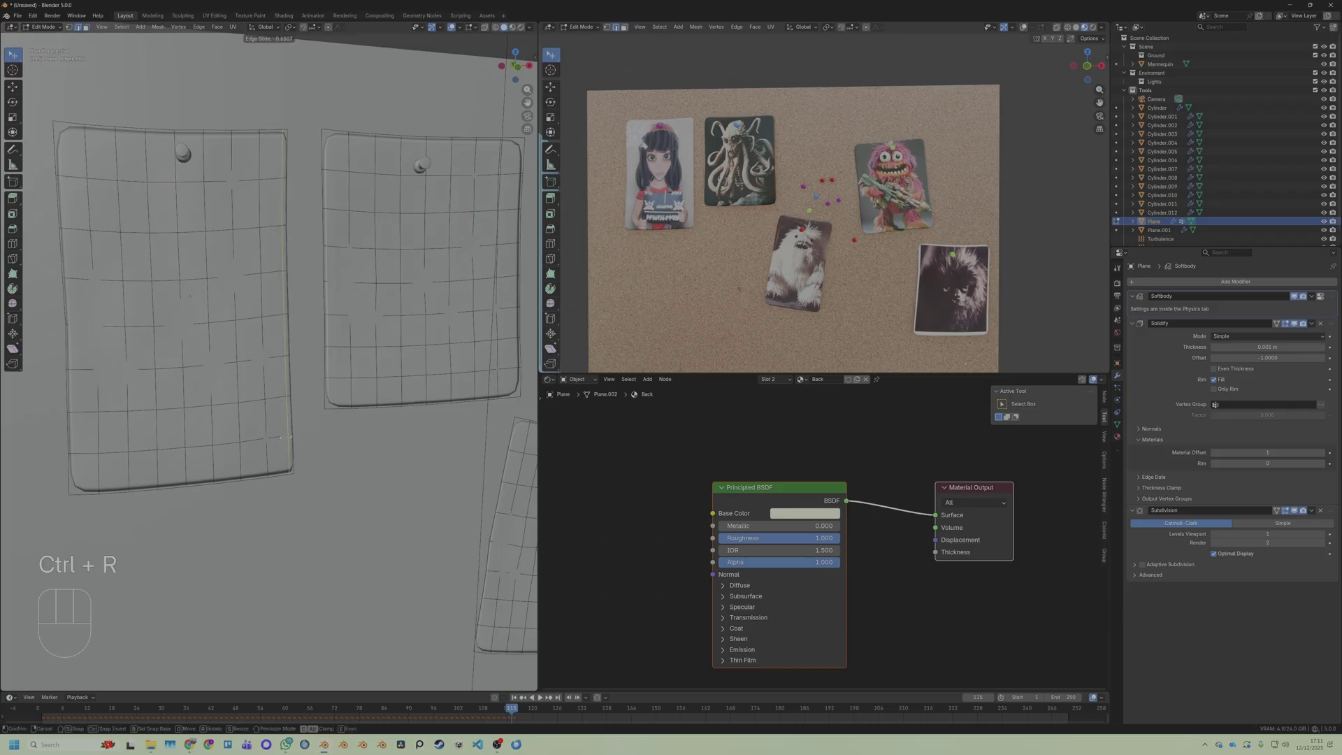
left_click(287, 438)
key("ctrl+r")
left_click(287, 458)
left_click(287, 469)
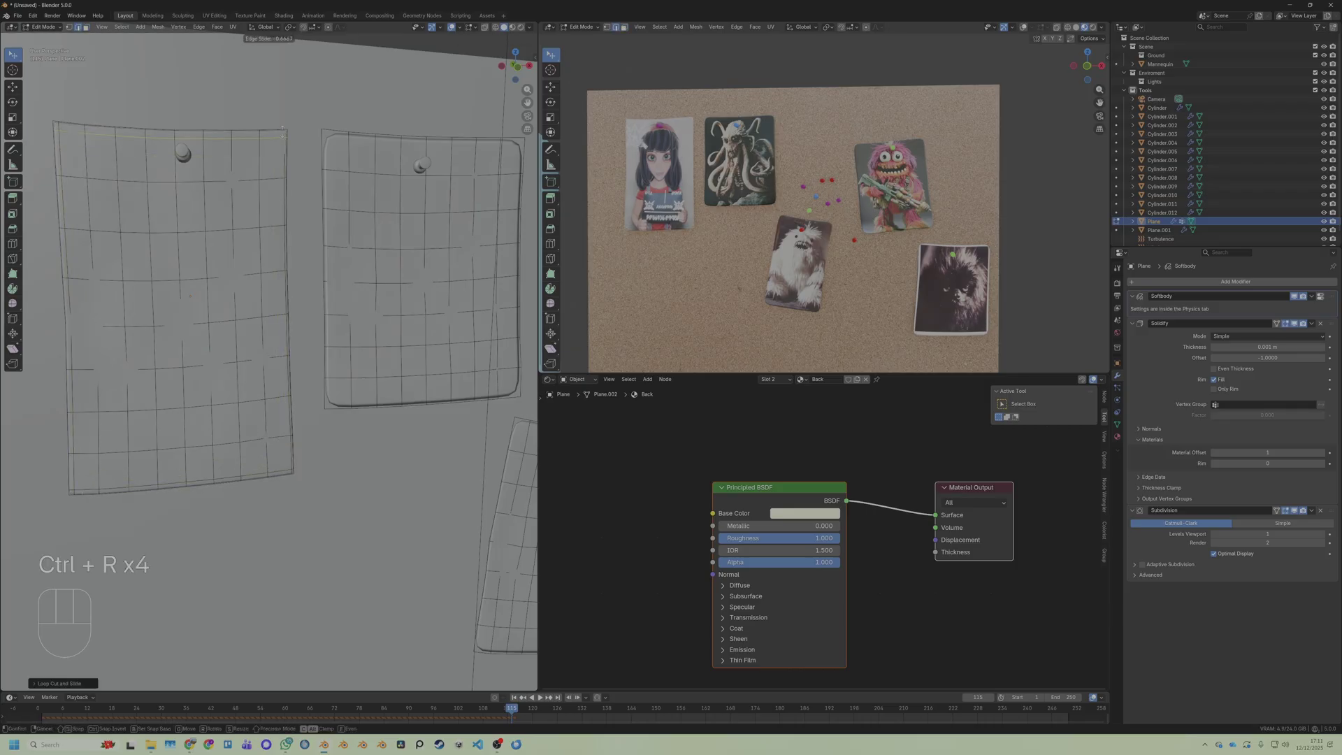
Add loop cuts along the borders of the tentacled creature poster to sharpen its corners
key("ctrl+r")
left_click(276, 228)
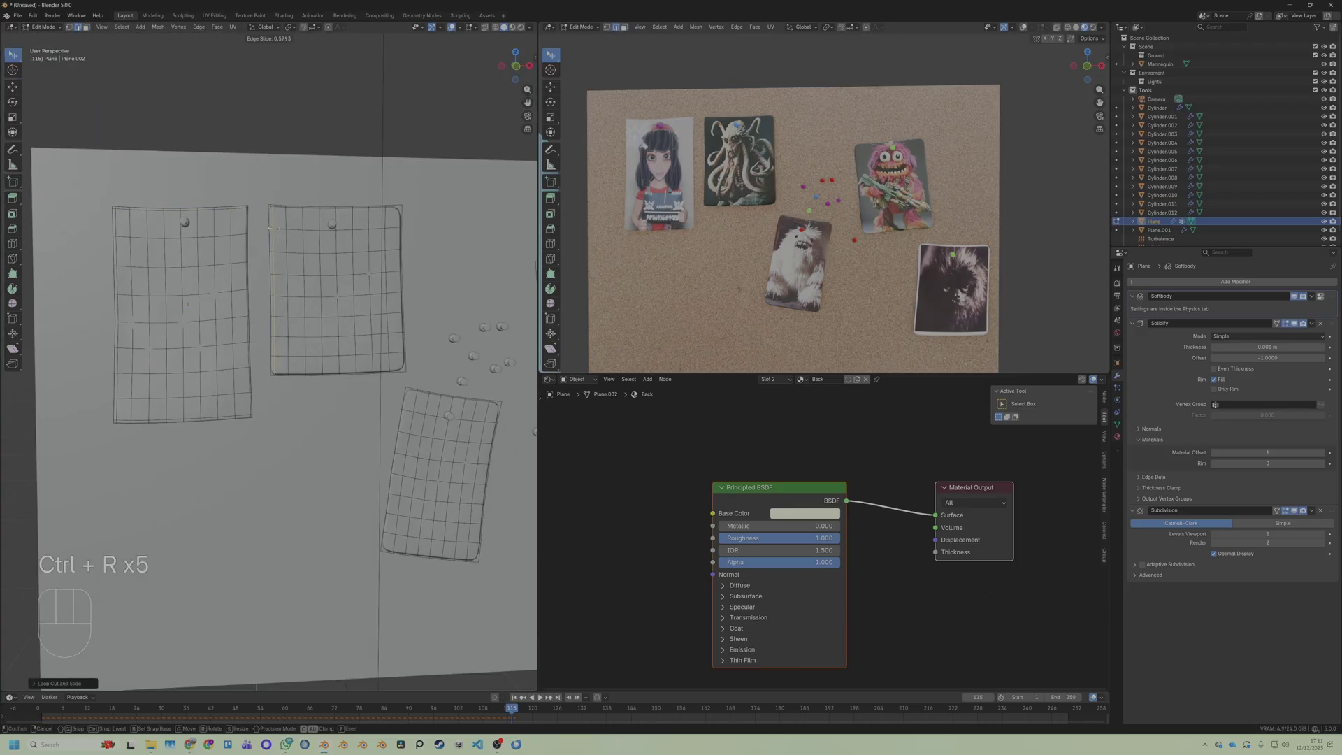
left_click(277, 228)
key("ctrl+r")
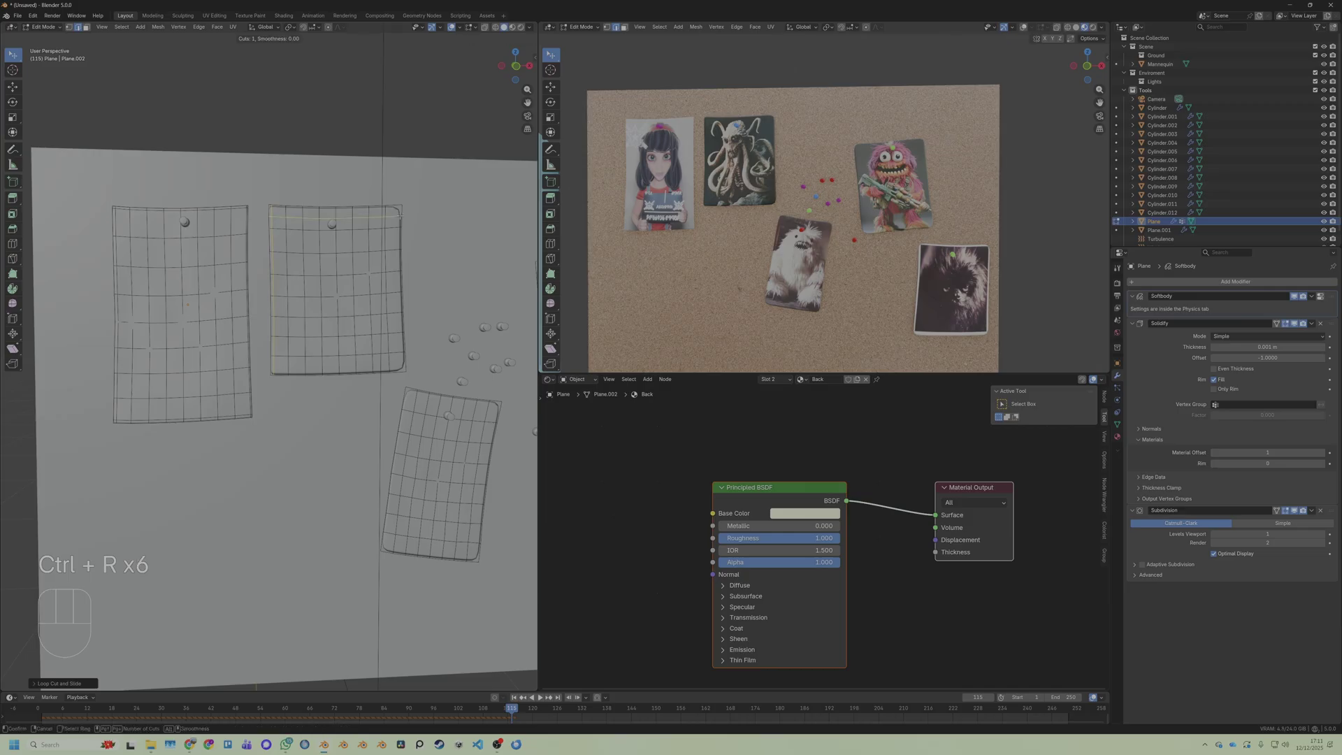
key("ctrl+r")
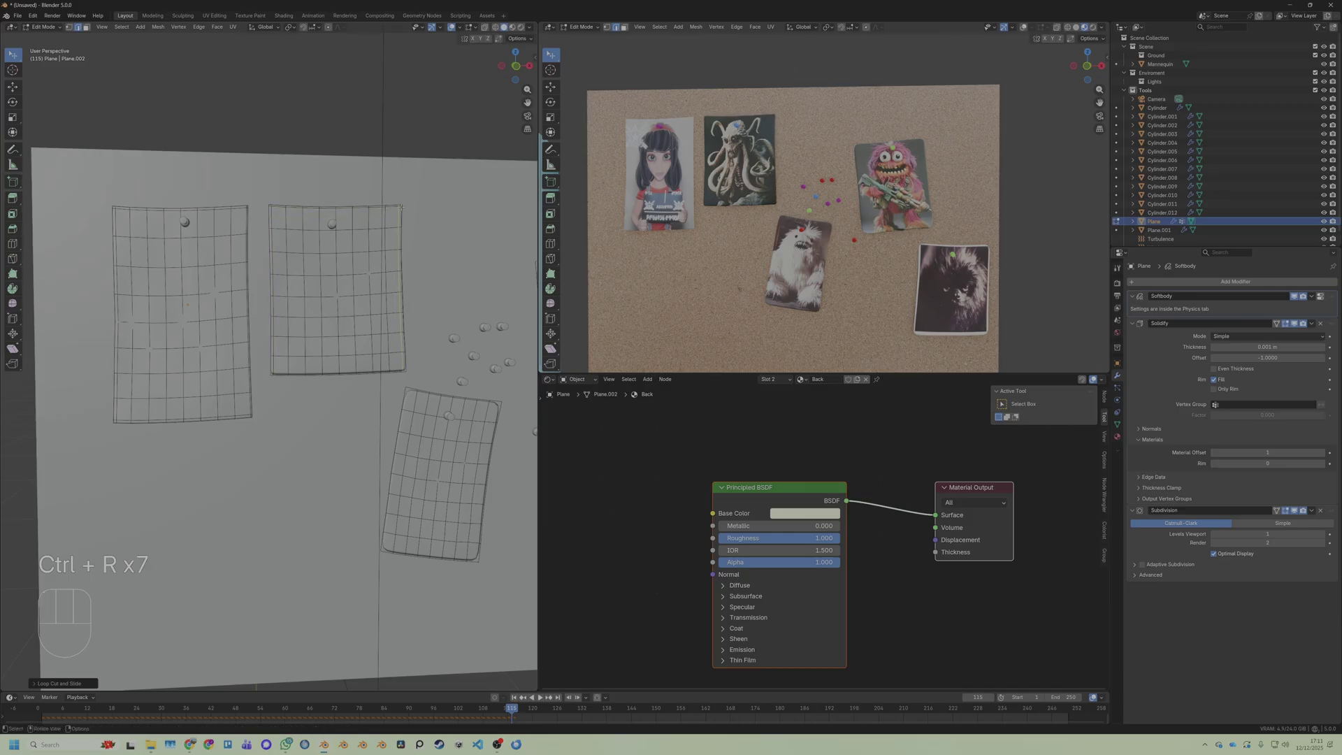
key("ctrl+r")
Add loop cuts along the borders of the white furry monster poster
key("ctrl+r")
key("ctrl+r")
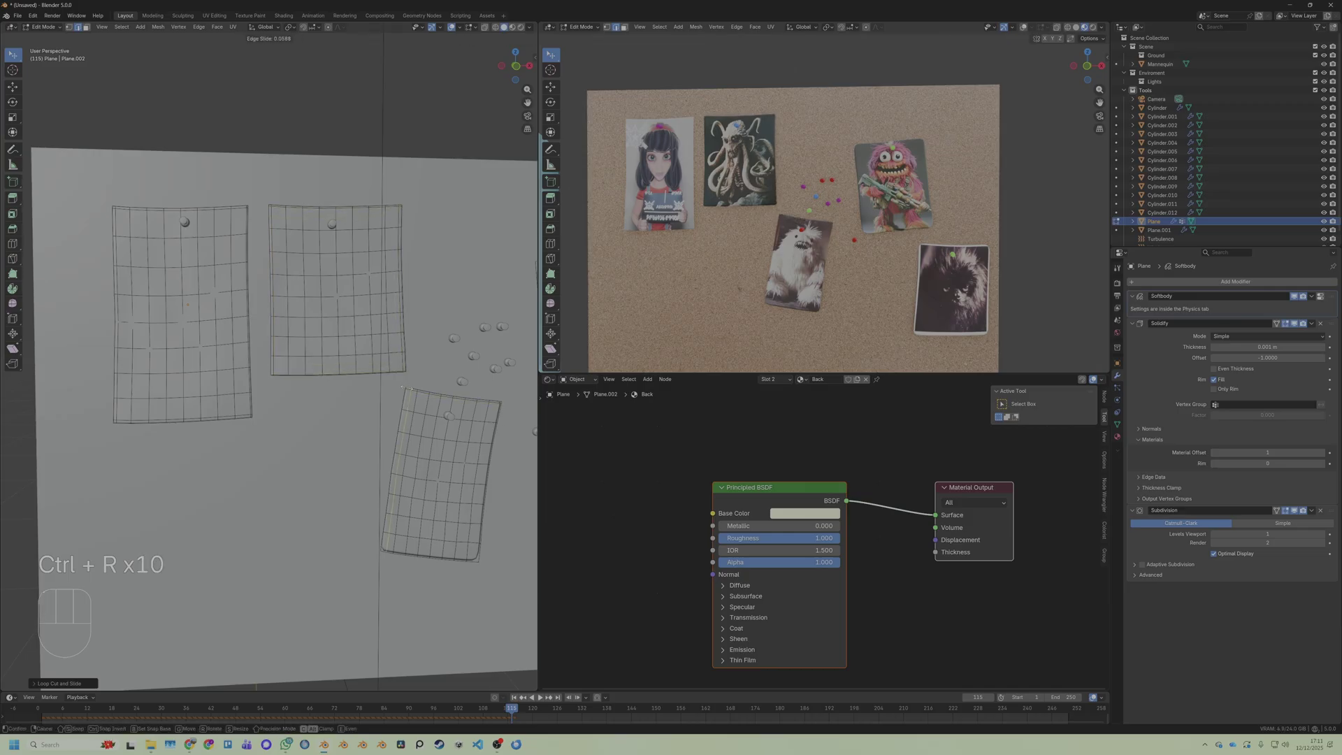
key("ctrl+r")
left_click(405, 392)
left_click(406, 383)
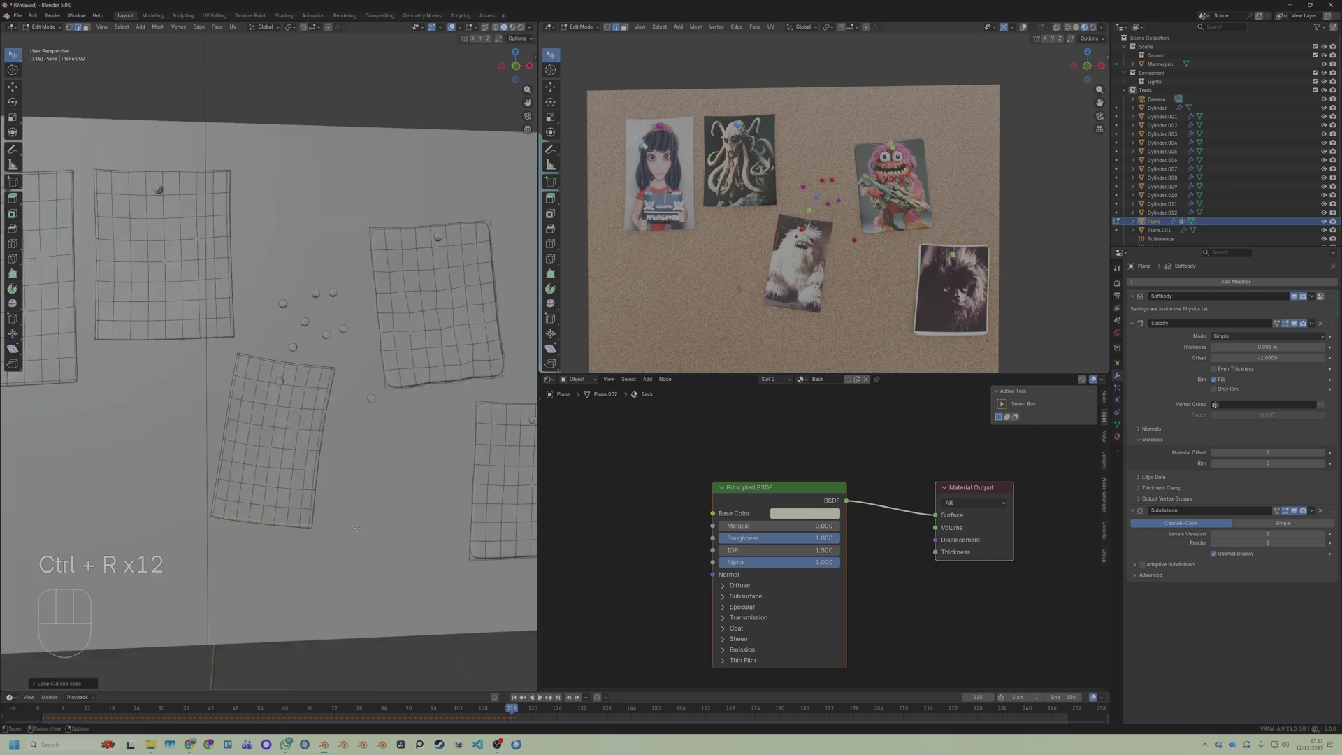
Add border loop cuts to the remaining two posters, return to Object Mode and replay the simulation
key("ctrl+r")
key("ctrl+r")
key("ctrl+r")
key("ctrl+r")
key("ctrl+r")
key("ctrl+r")
key("ctrl+r")
key("ctrl+r")
key("Tab")
key("space")
key("space")
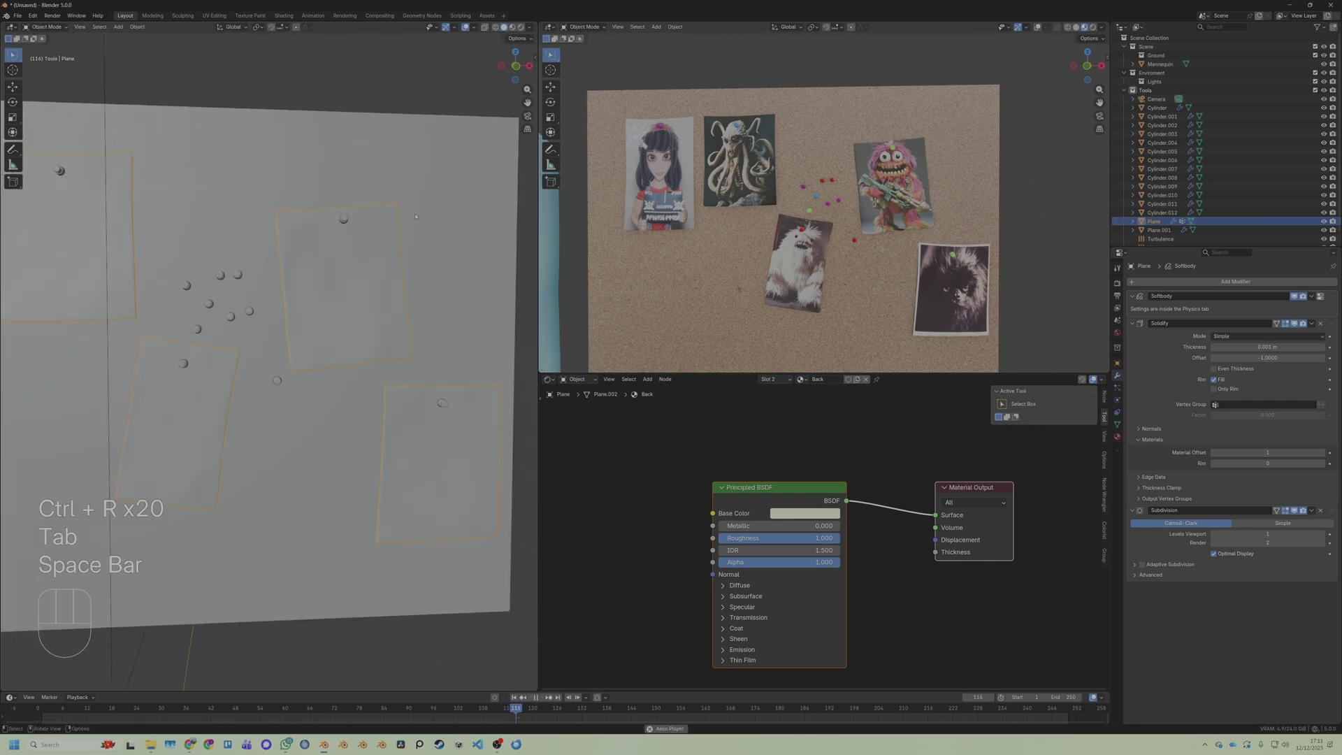
Set the Posters material's roughness to 0.173 and run the simulation
left_click(1117, 437)
left_click(1162, 284)
middle_click_drag(739, 470, 800, 467)
left_click_drag(839, 537, 804, 536)
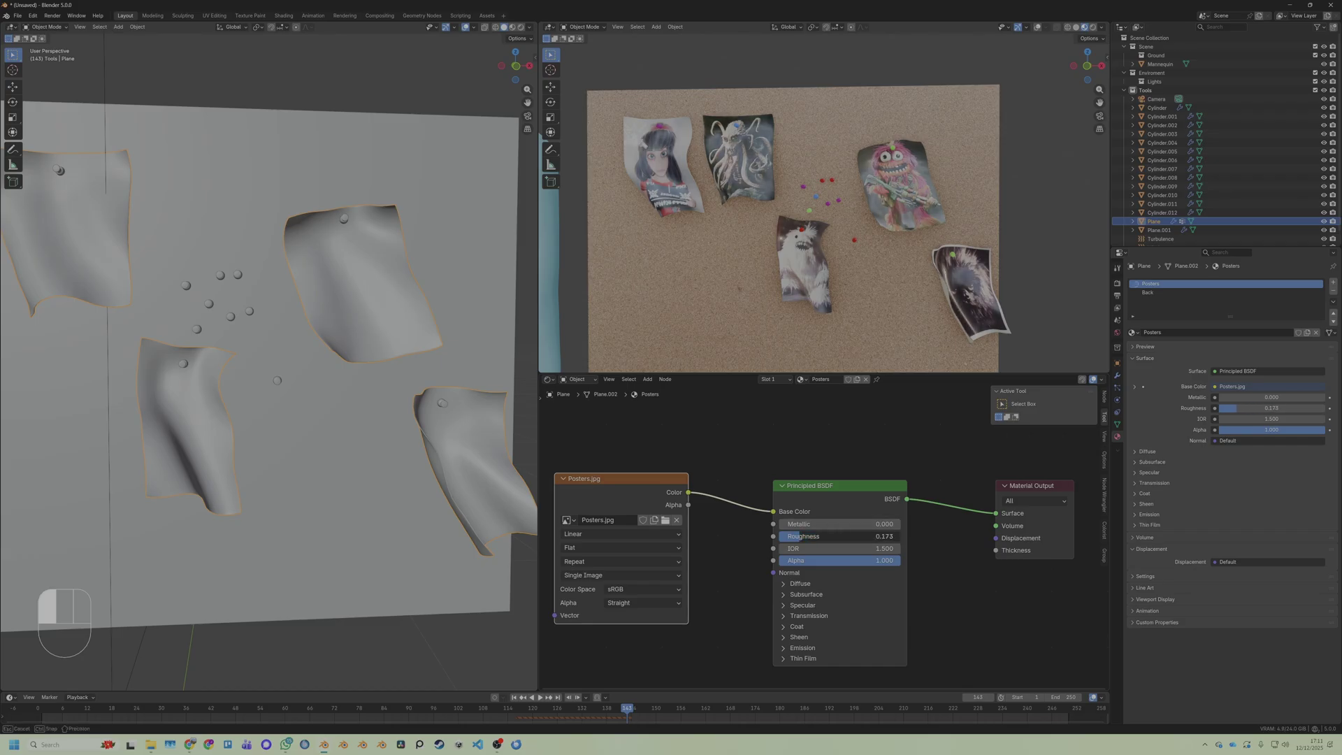
key("space")
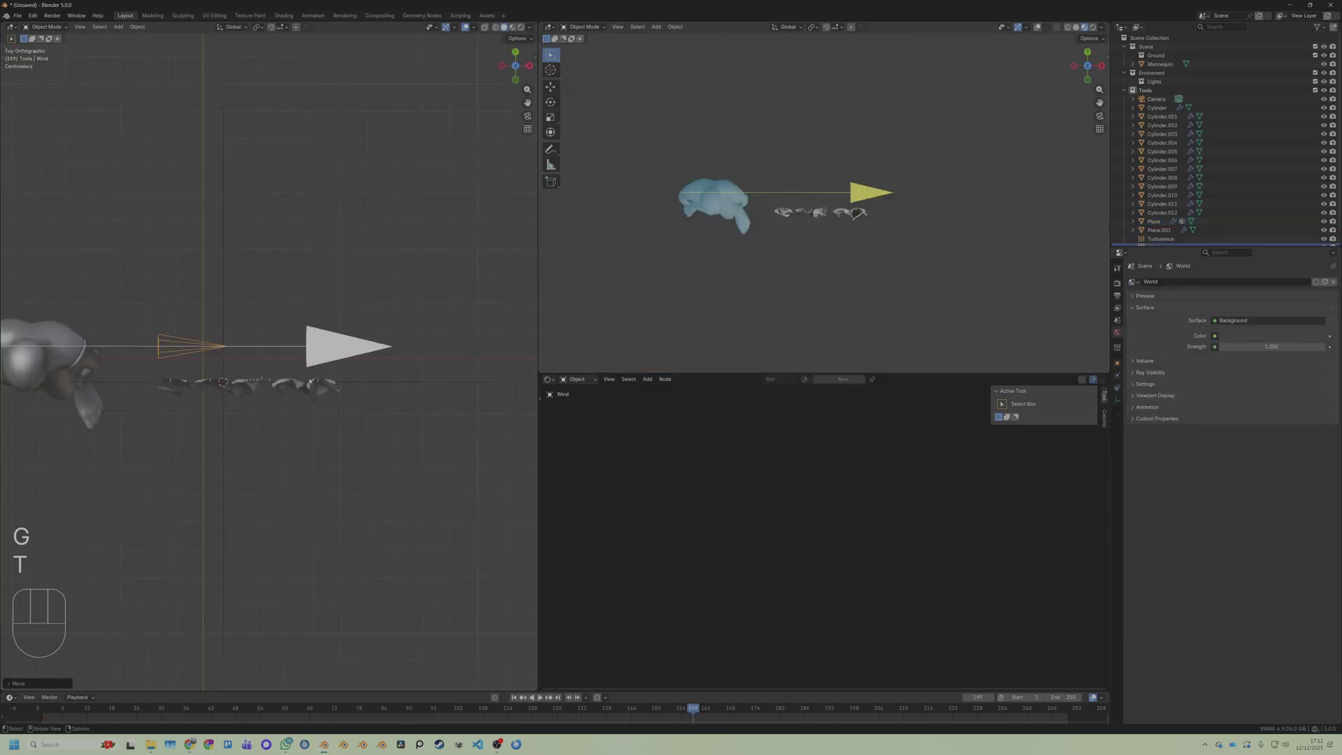
Rotate the Wind force field slightly toward the board in top view and replay the simulation
key("r")
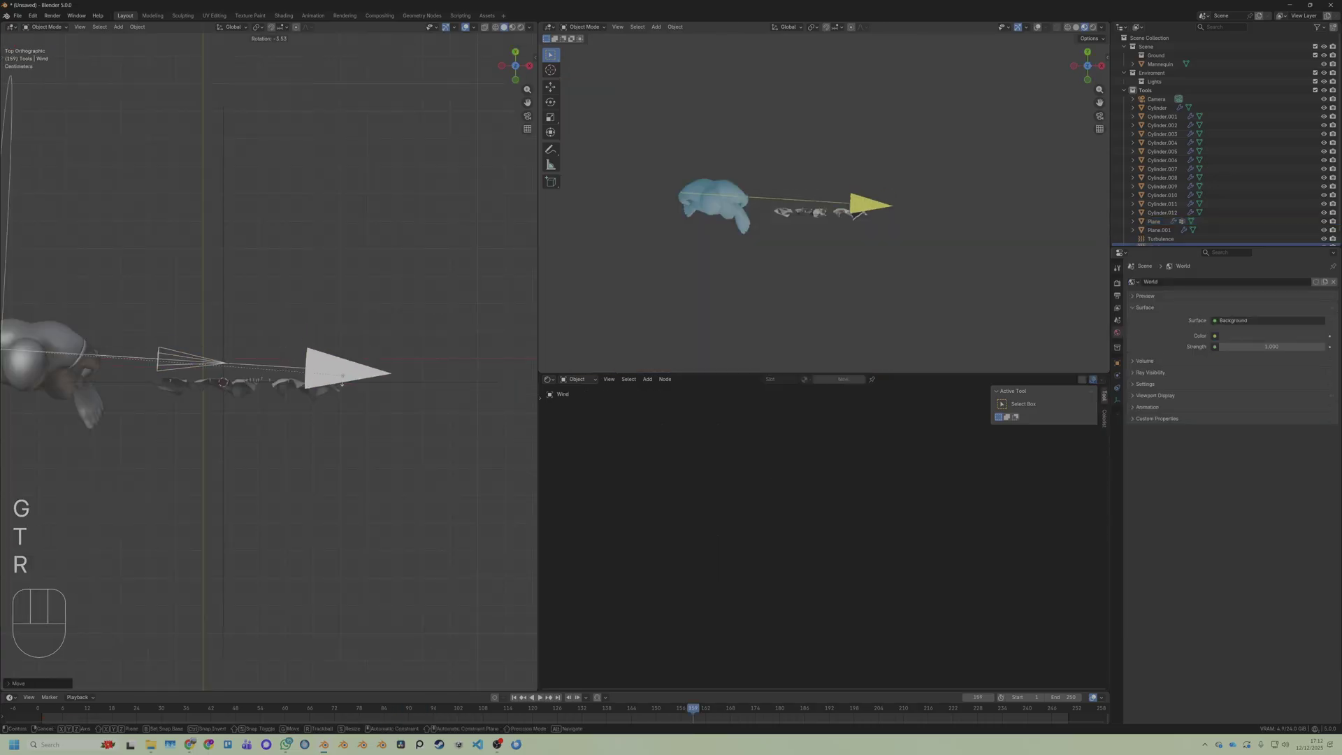
left_click(343, 381)
key("space")
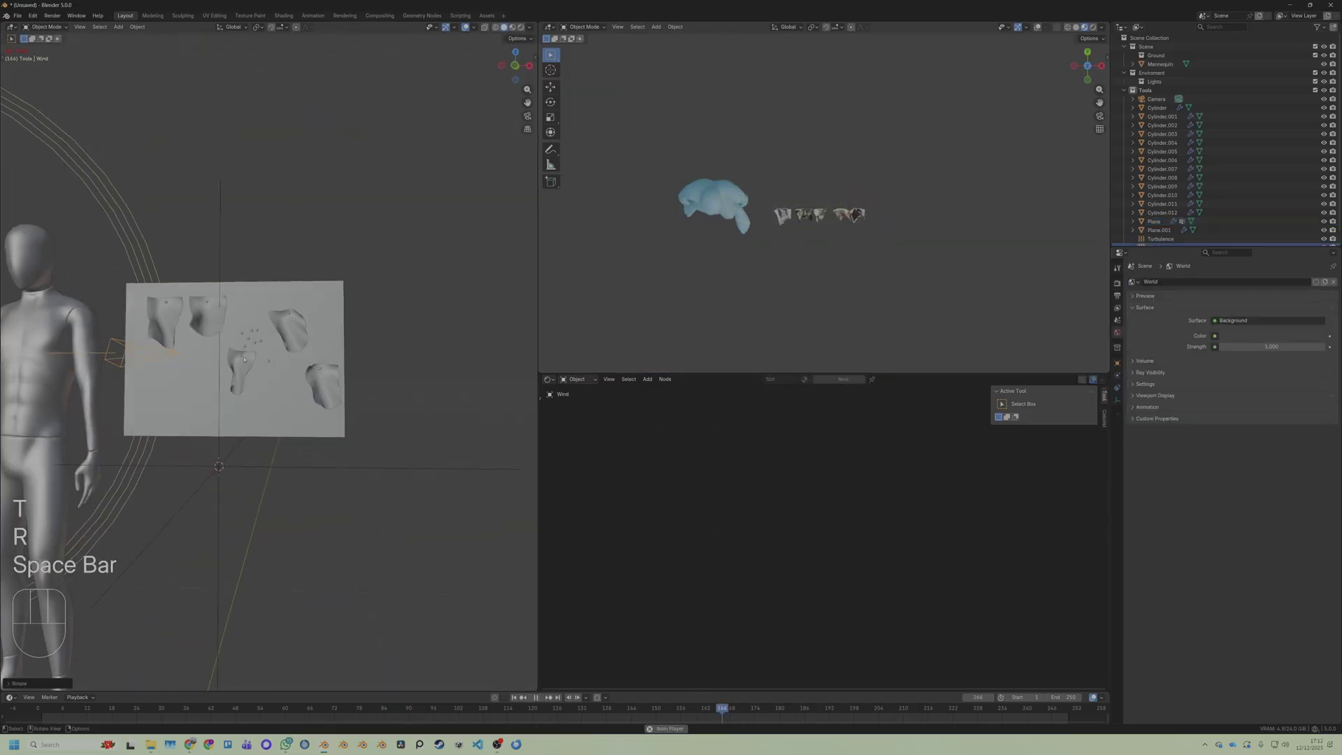
scroll(244, 359, "up", 3)
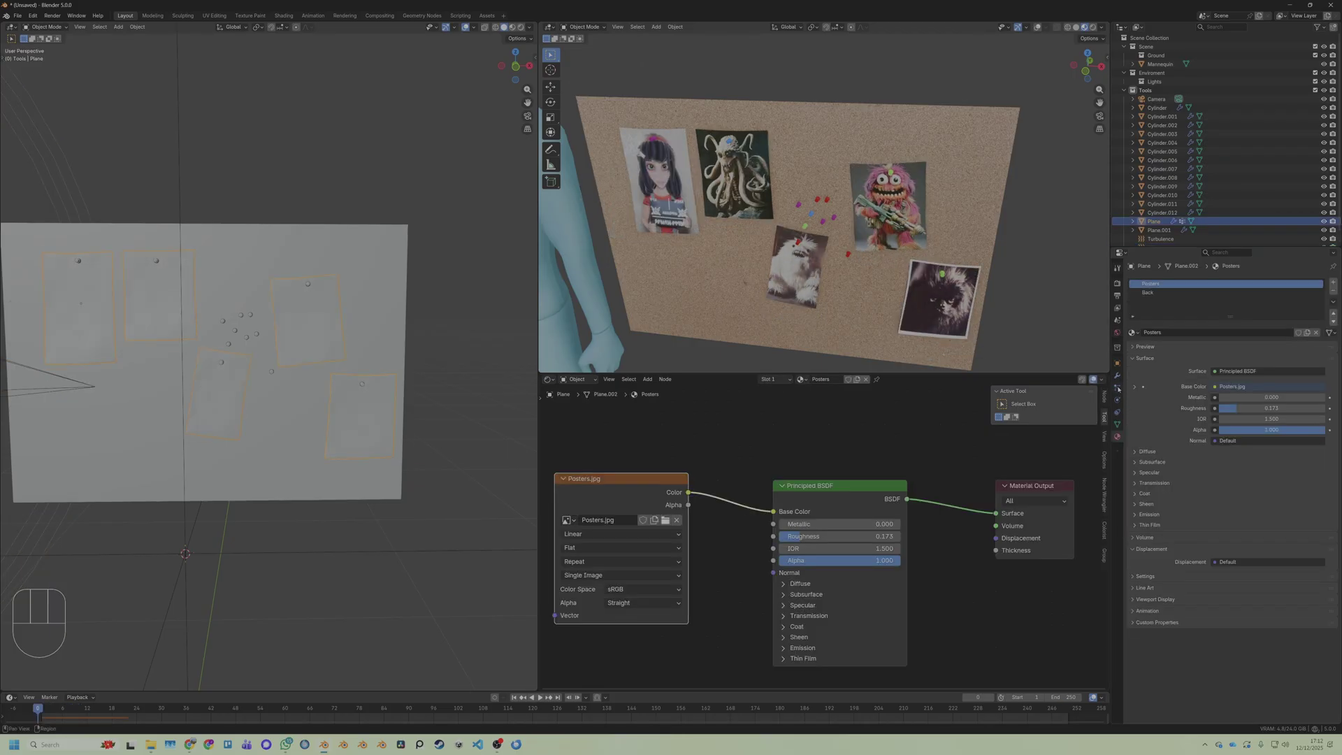
Bake the posters' soft body cache for frames 1 to 250 and play back the baked animation
left_click(1117, 389)
left_click(1117, 399)
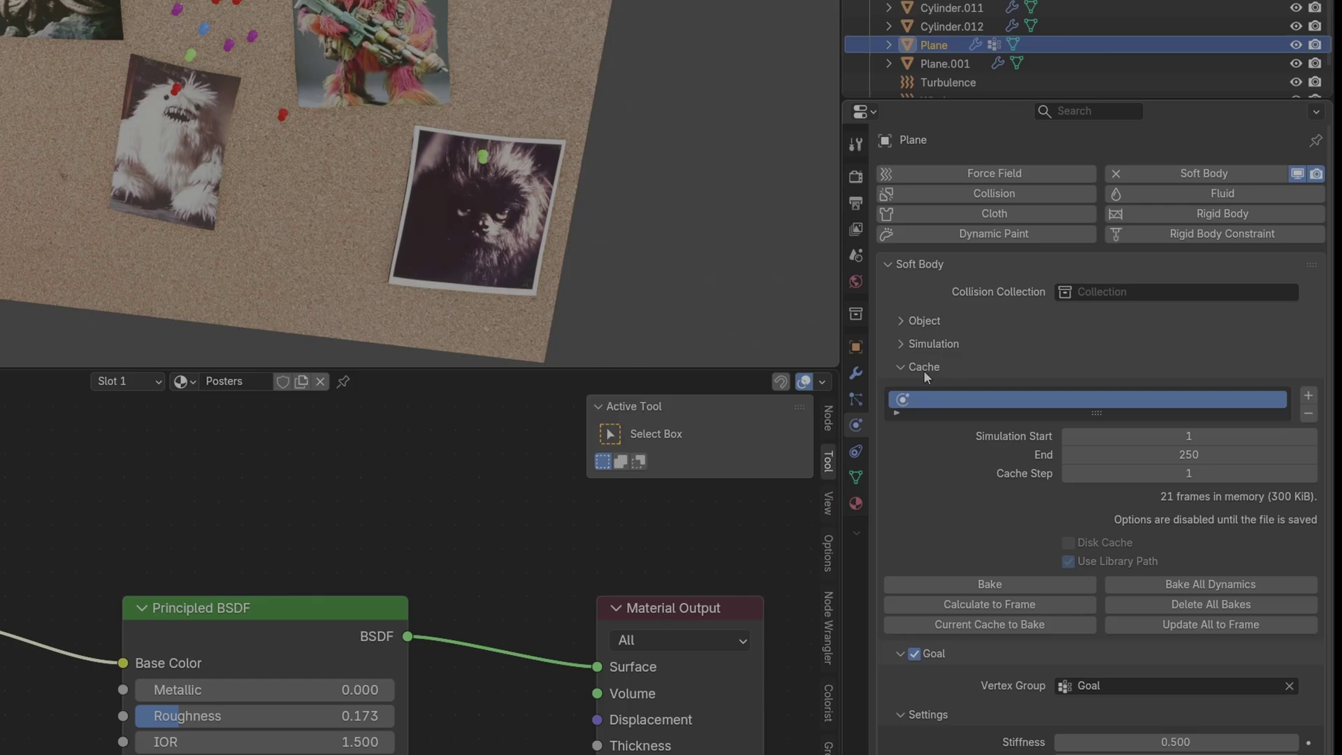
left_click(993, 584)
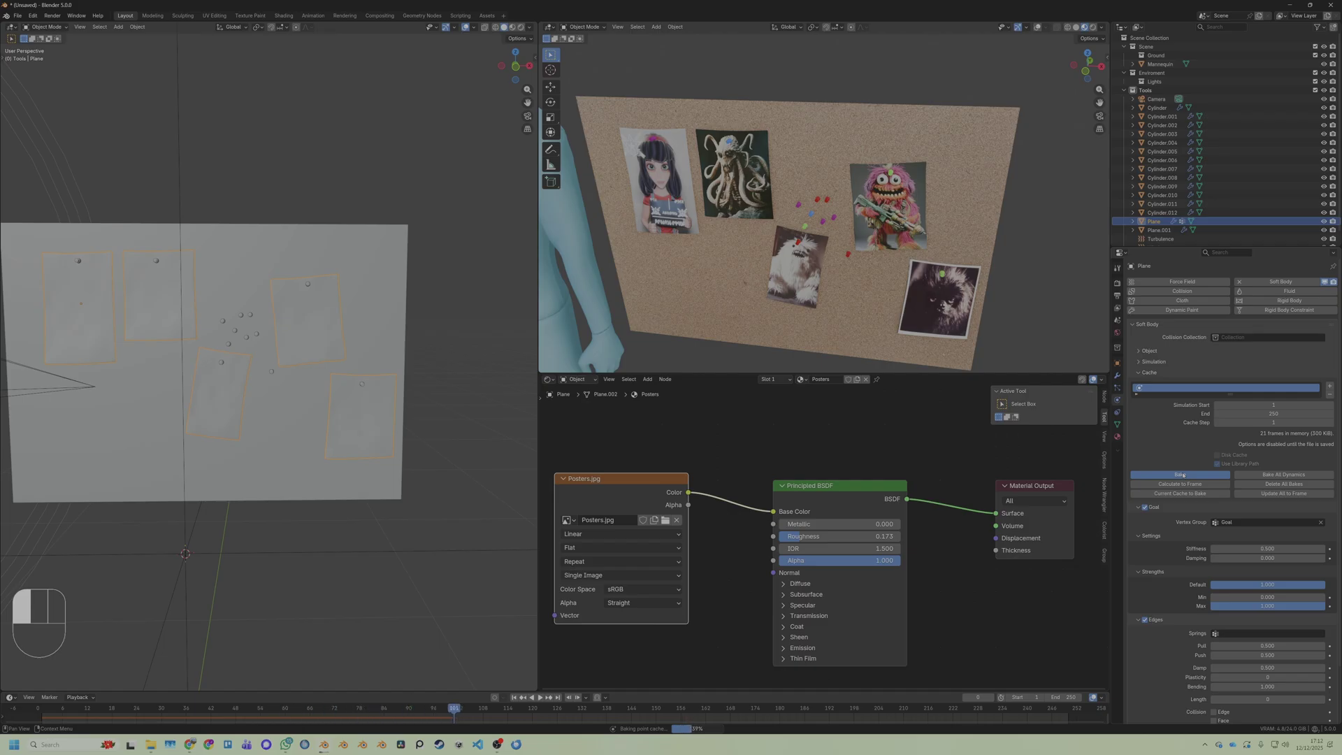
key("space")
key("space")
key("space")
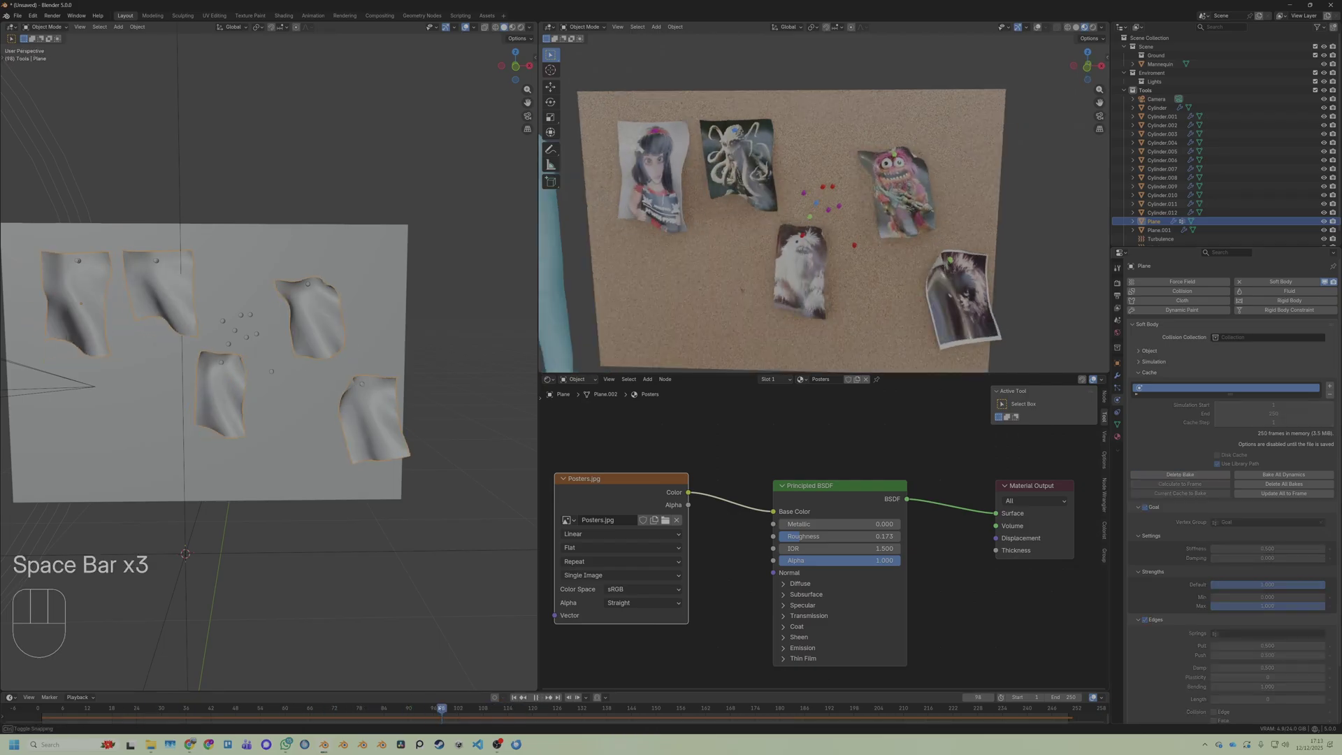
left_click_drag(680, 712, 499, 715)
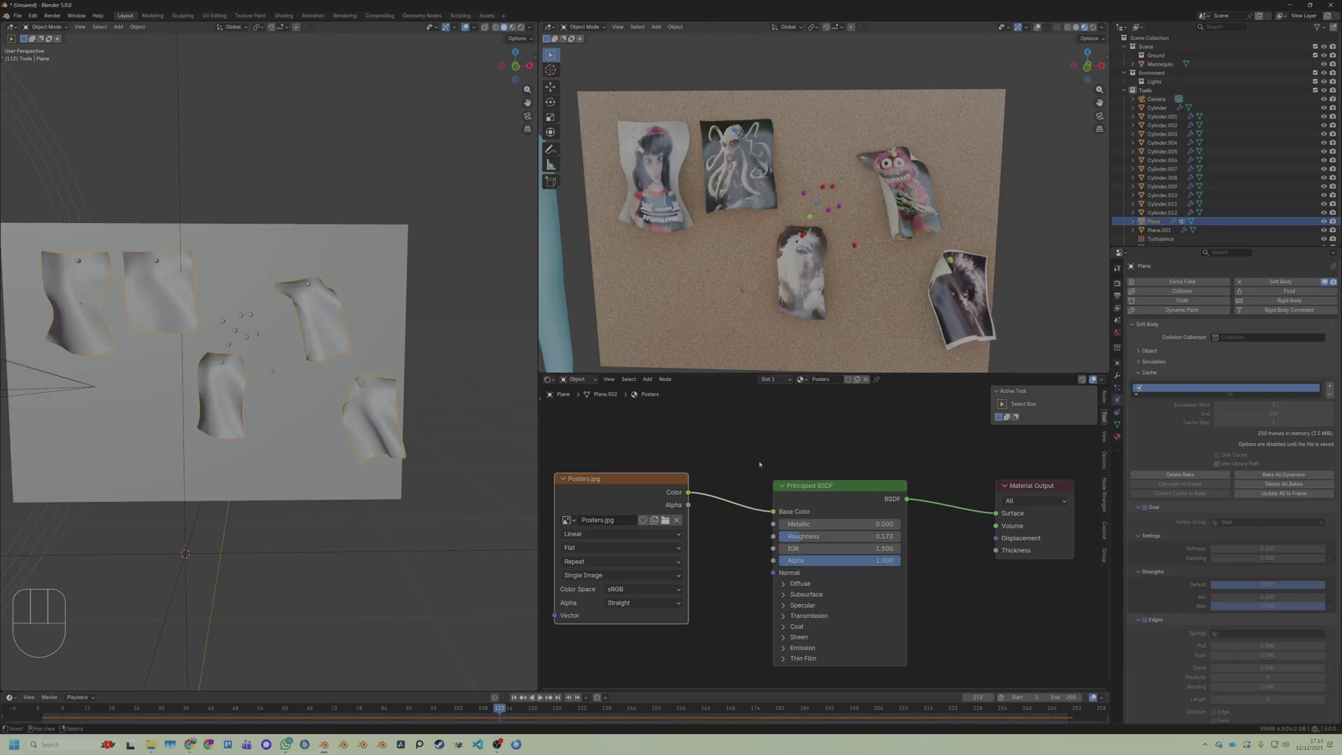
key("space")
key("space")
key("space")
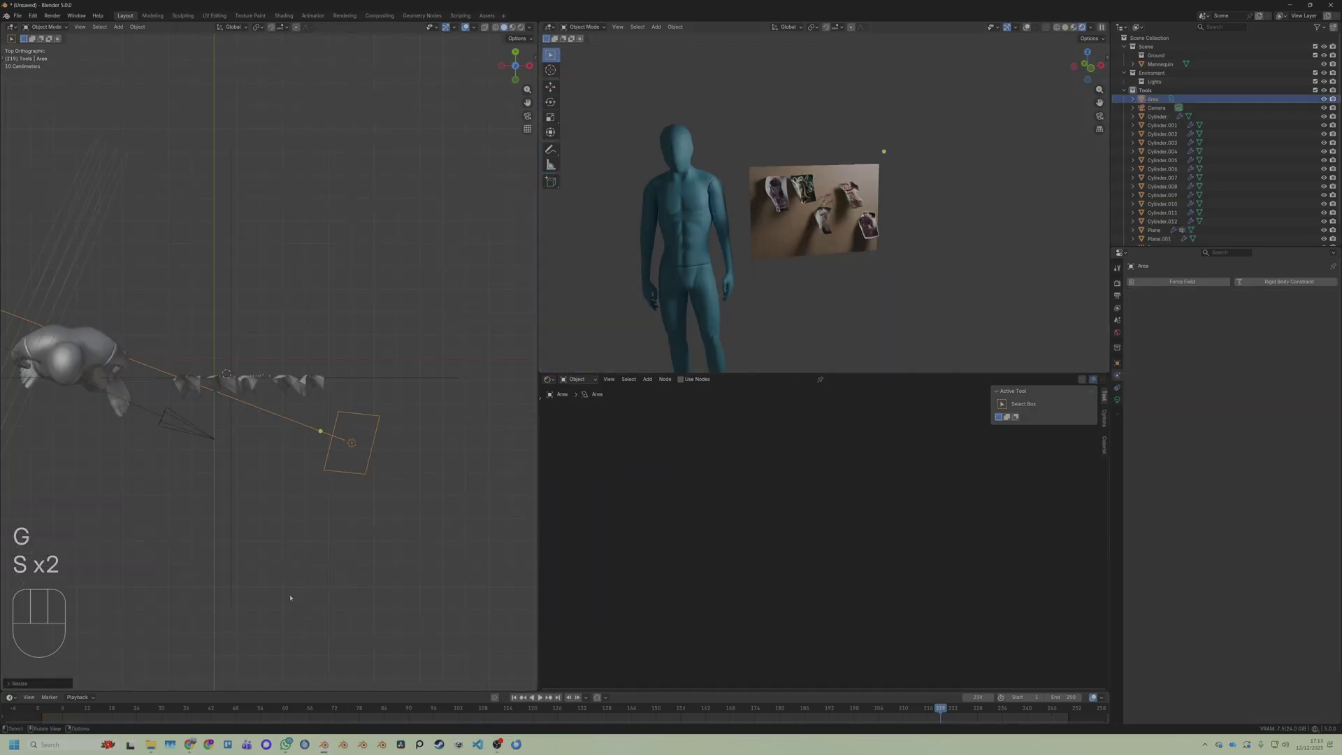
Scale the area light and place a duplicate of it on the mannequin's side of the board
key("s")
key("shift+d")
left_click(225, 495)
middle_click_drag(222, 494, 137, 400)
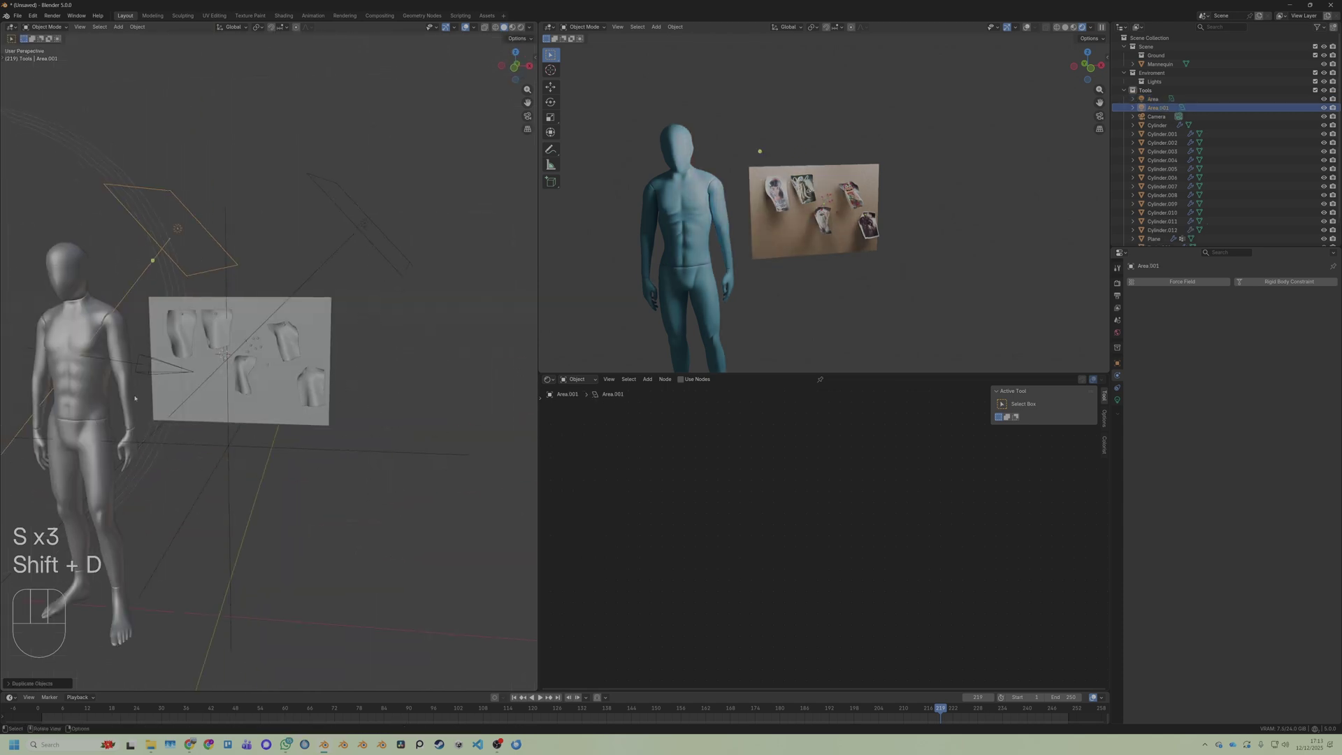
Rotate, scale and move the duplicated area light in front of the mannequin, angling it toward the cork board
key("r")
key("g")
key("s")
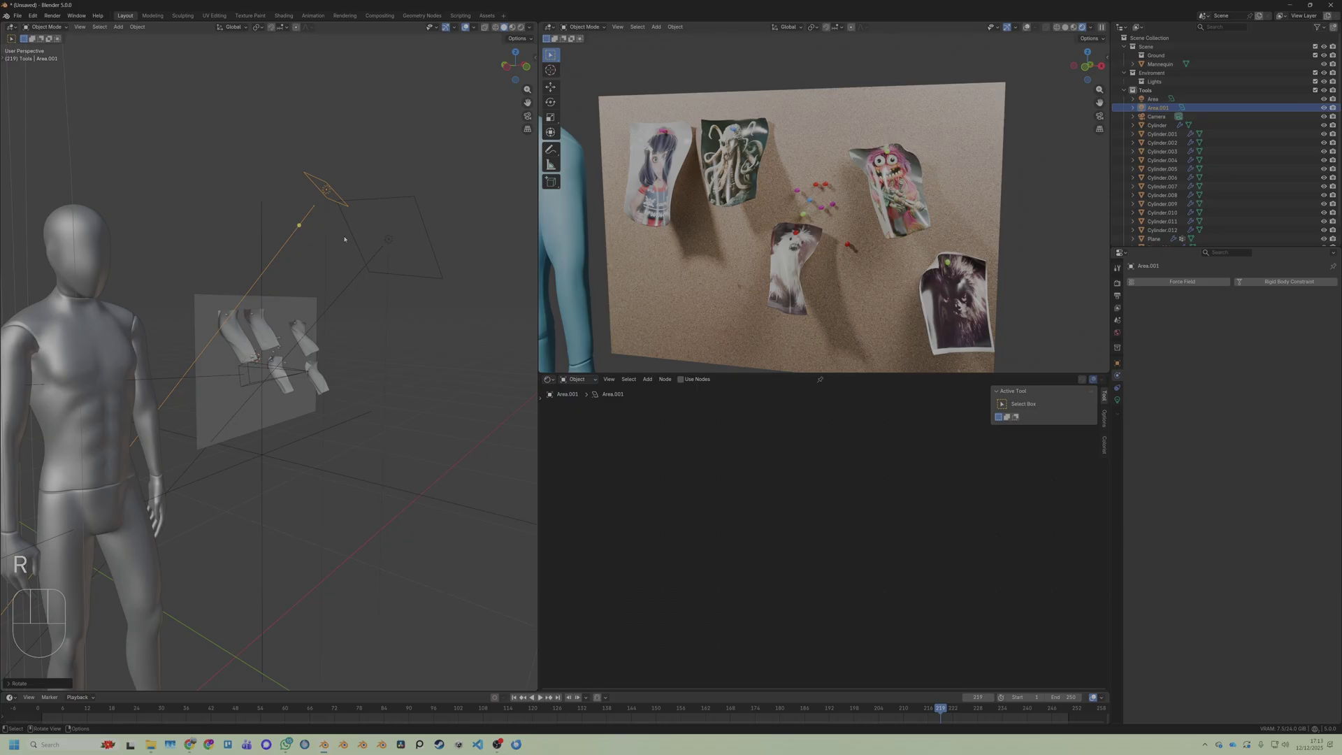
key("g")
left_click(330, 277)
middle_click_drag(330, 277, 333, 354, "alt")
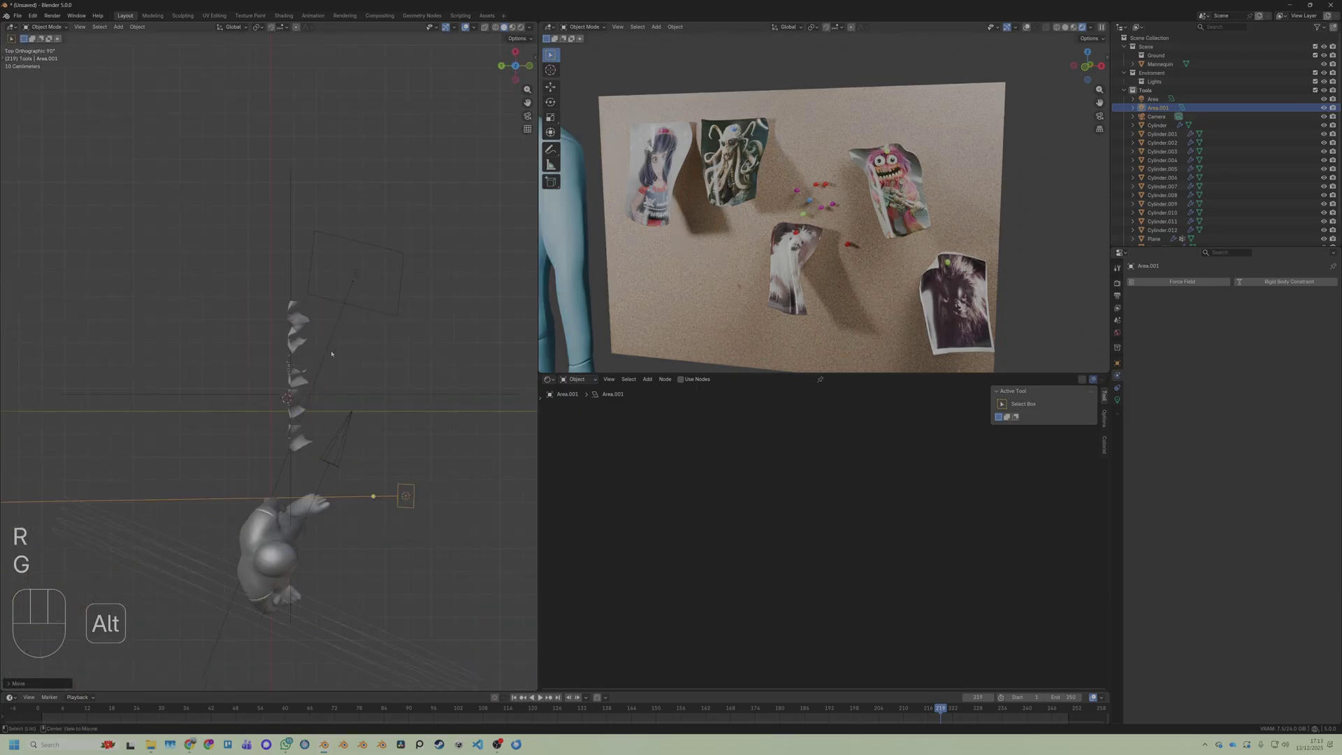
key("r")
left_click(461, 439)
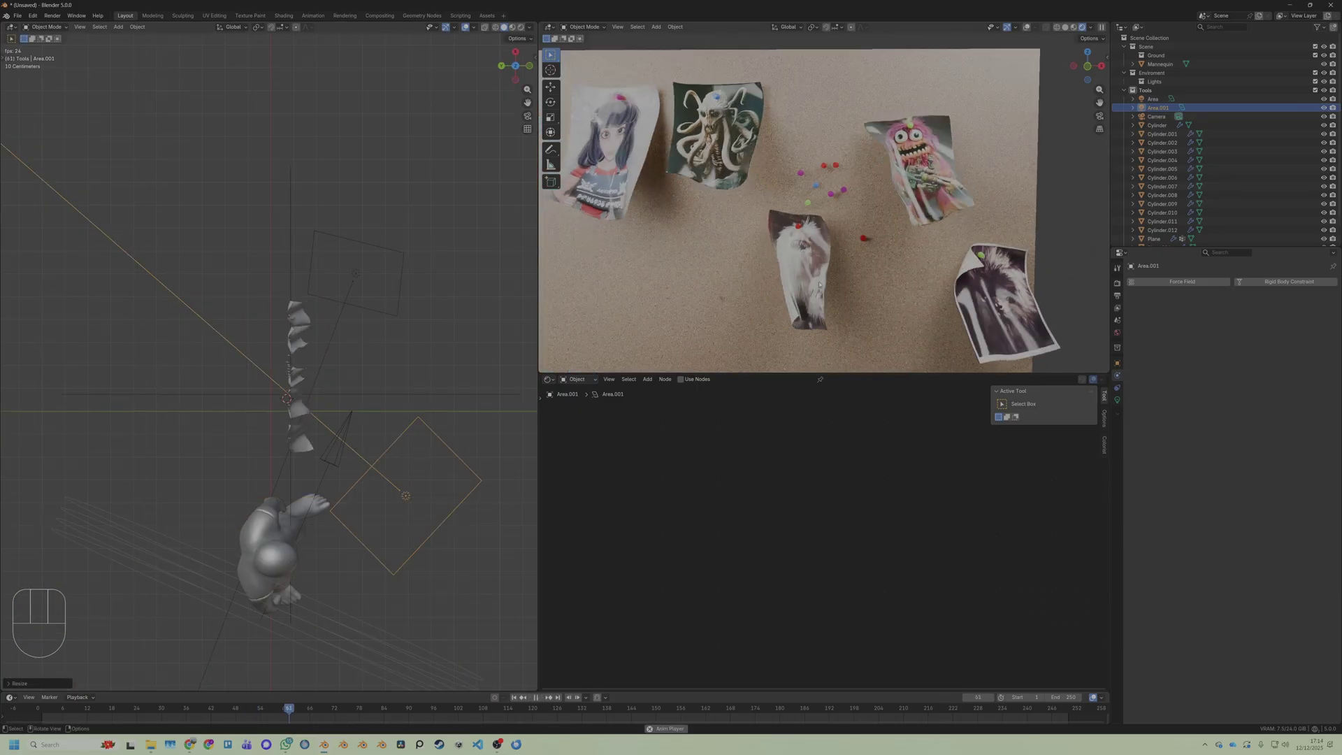